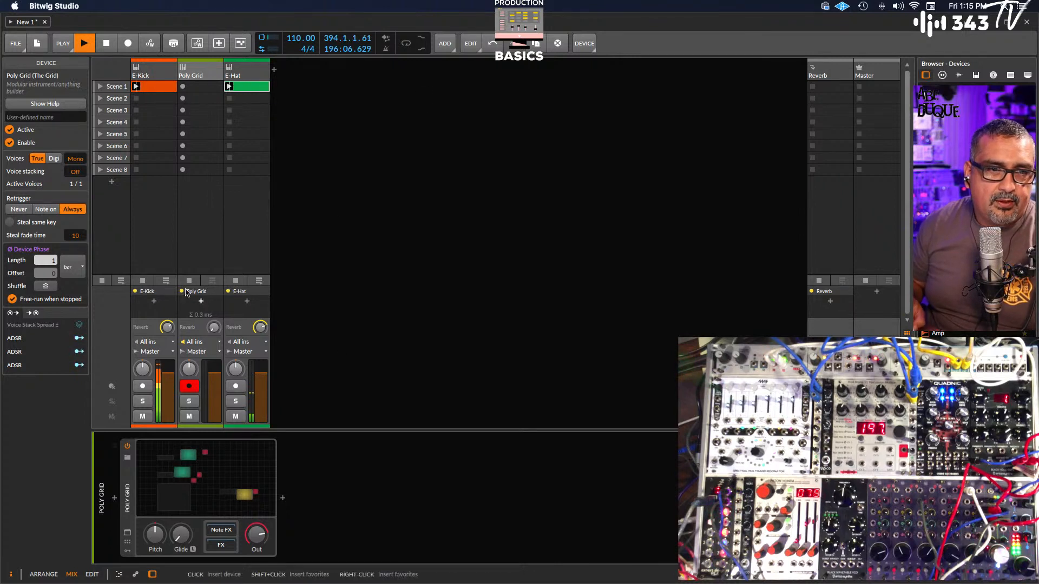
# Audition the E-Kick and E-Hat tracks in solo, one at a time
pyautogui.click(142, 401)
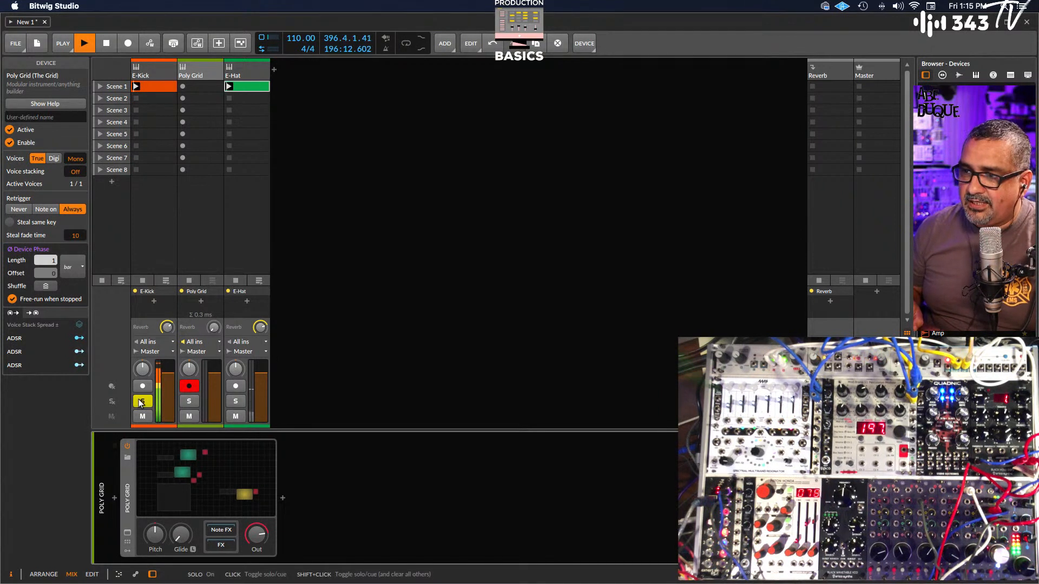
pyautogui.click(141, 401)
pyautogui.click(237, 400)
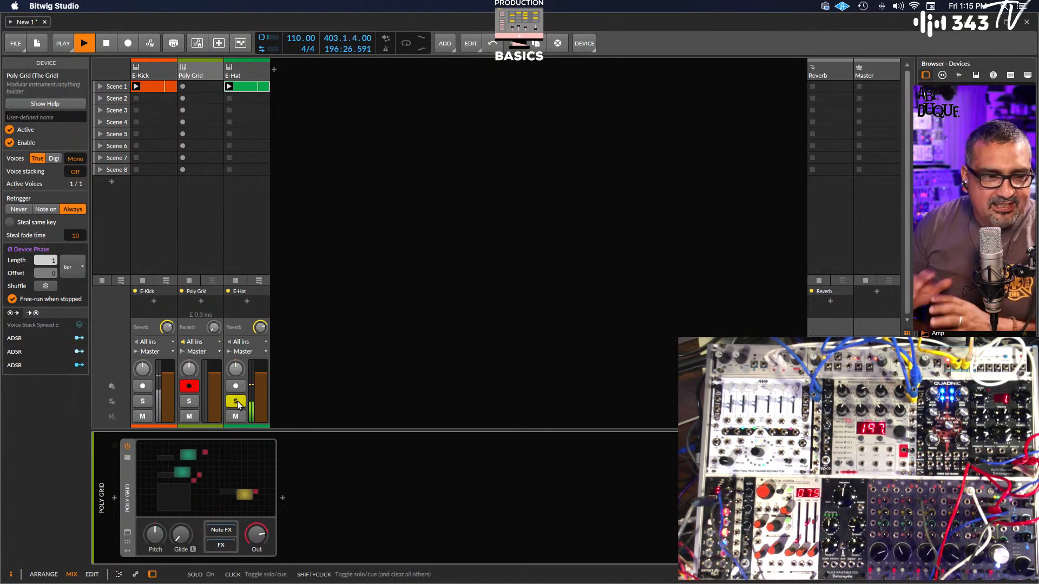
pyautogui.click(236, 402)
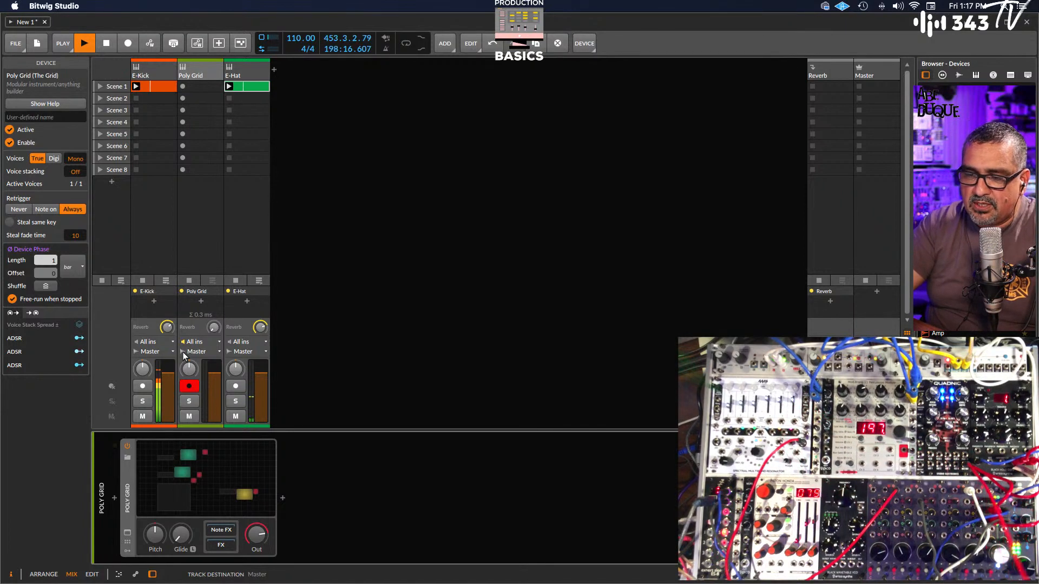
# Restart playback and turn off the Poly Grid device on the track between E-Kick and E-Hat
pyautogui.press('space')
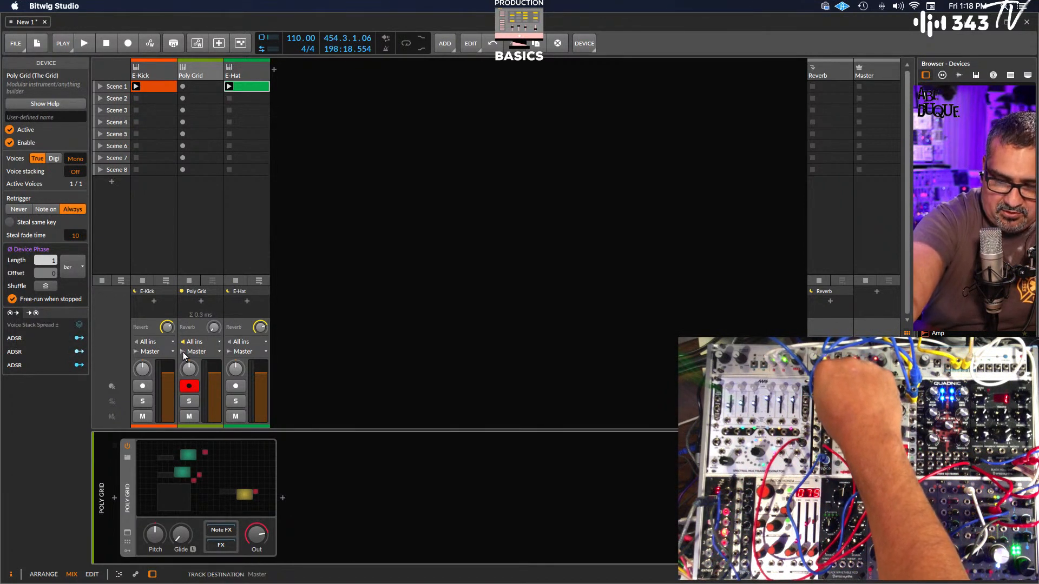
pyautogui.press('space')
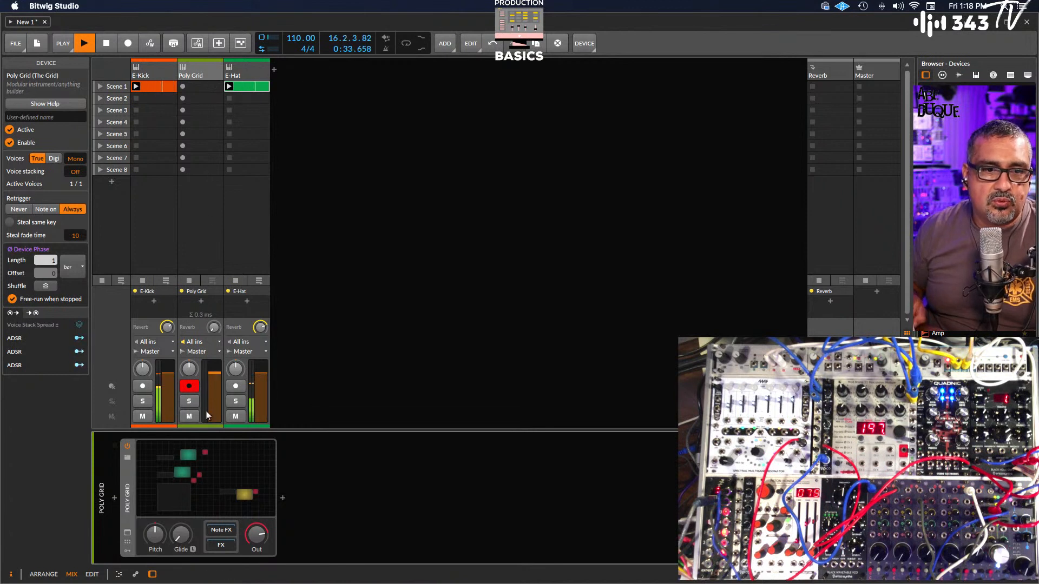
pyautogui.click(127, 446)
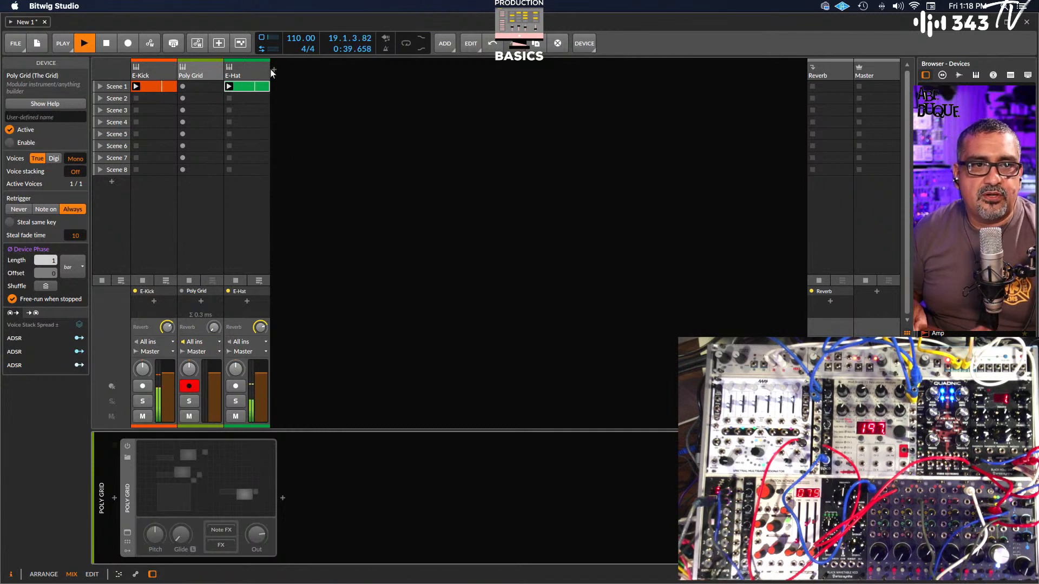
pyautogui.click(203, 69)
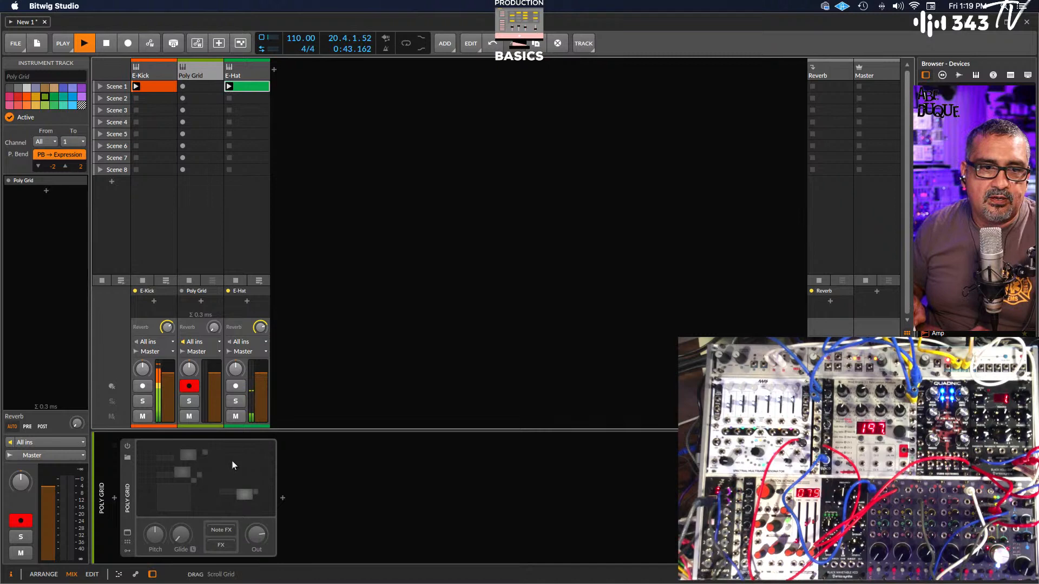
pyautogui.click(232, 461)
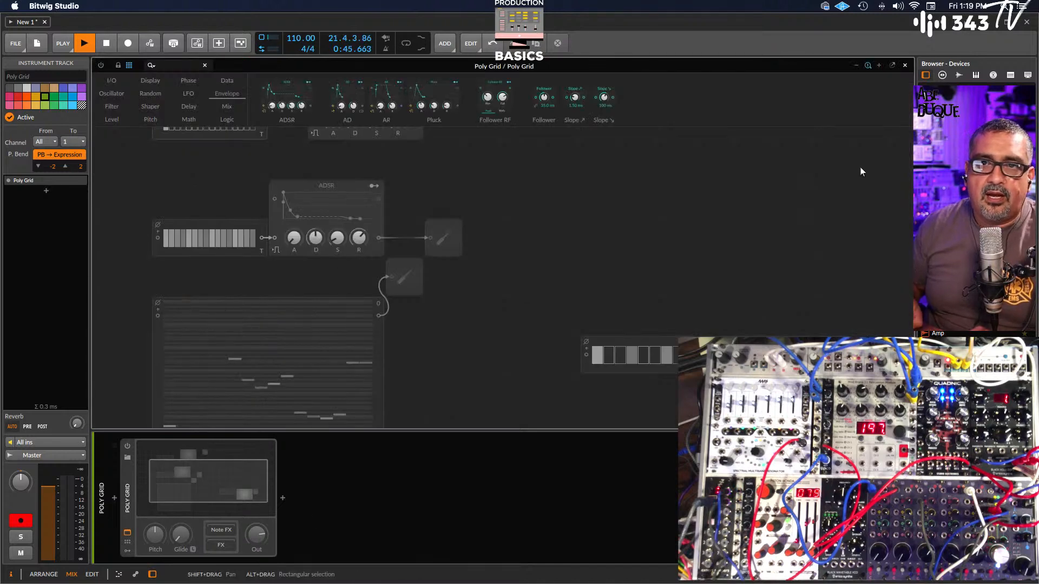
pyautogui.click(905, 64)
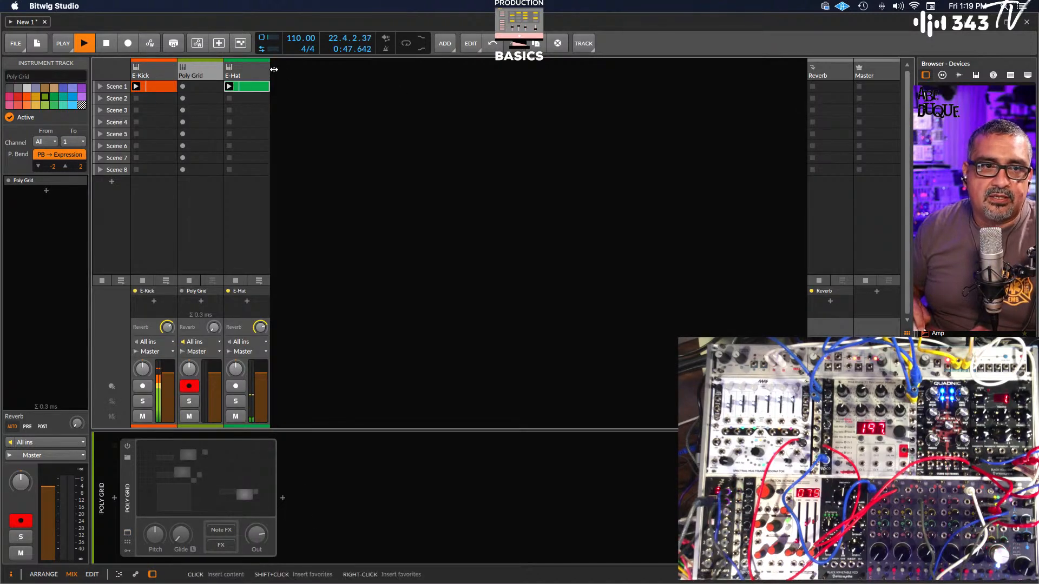
# Add a new instrument track after E-Hat and load a Poly Grid device onto it
pyautogui.click(288, 83)
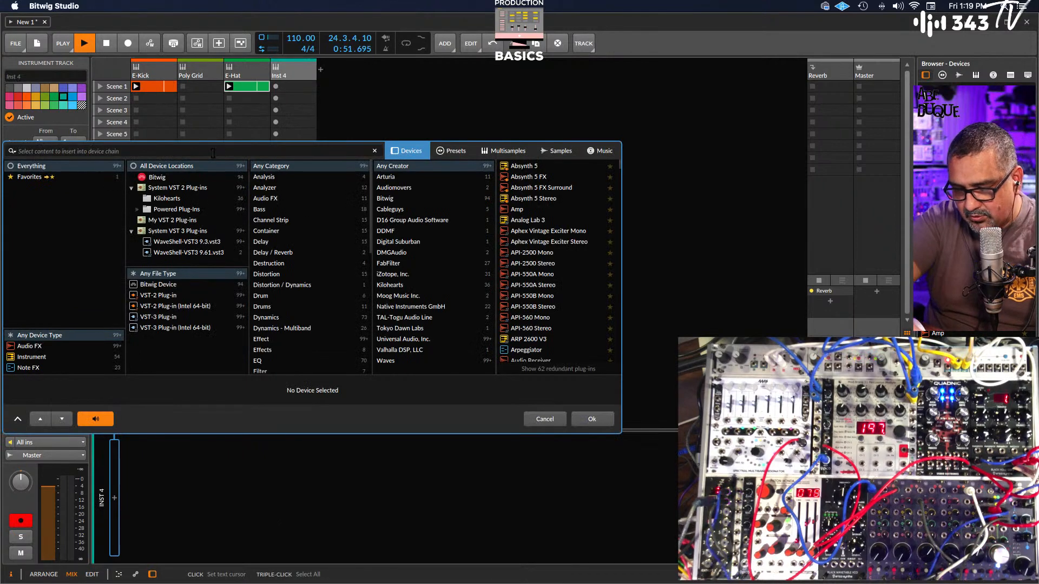
pyautogui.write('POL')
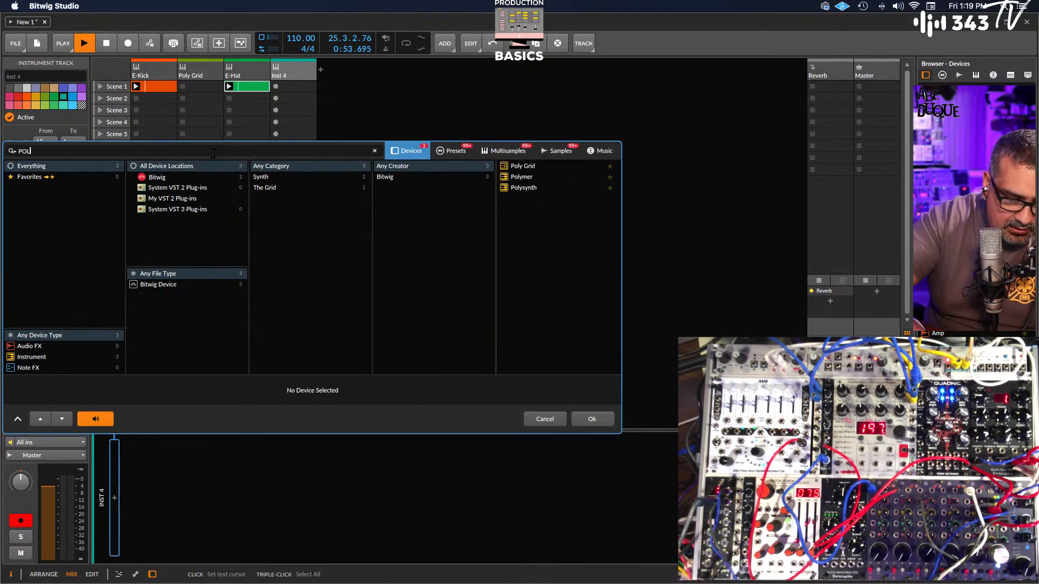
pyautogui.write('YC')
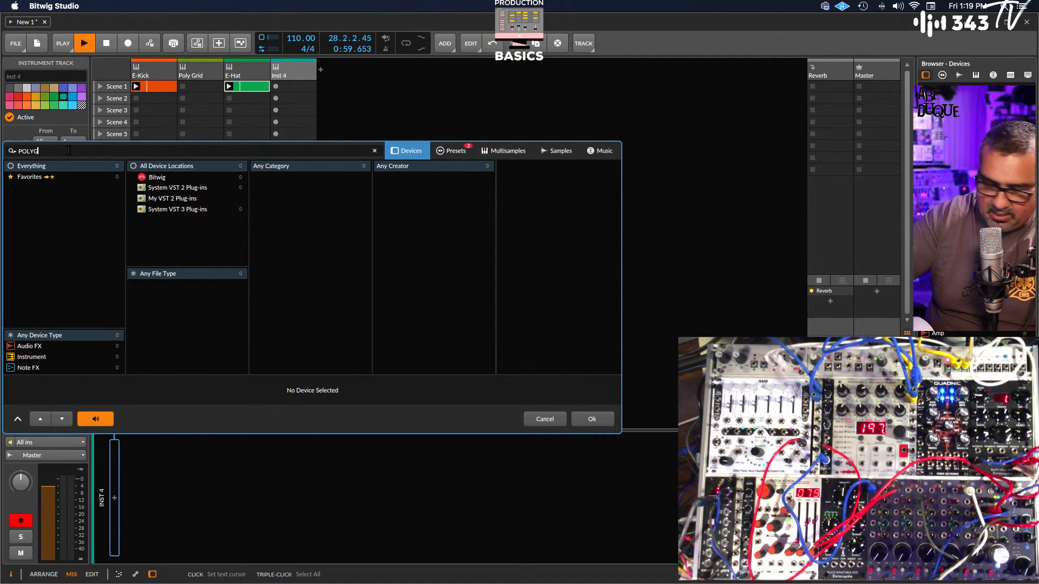
pyautogui.press('BackSpace')
pyautogui.press('BackSpace')
pyautogui.press('BackSpace')
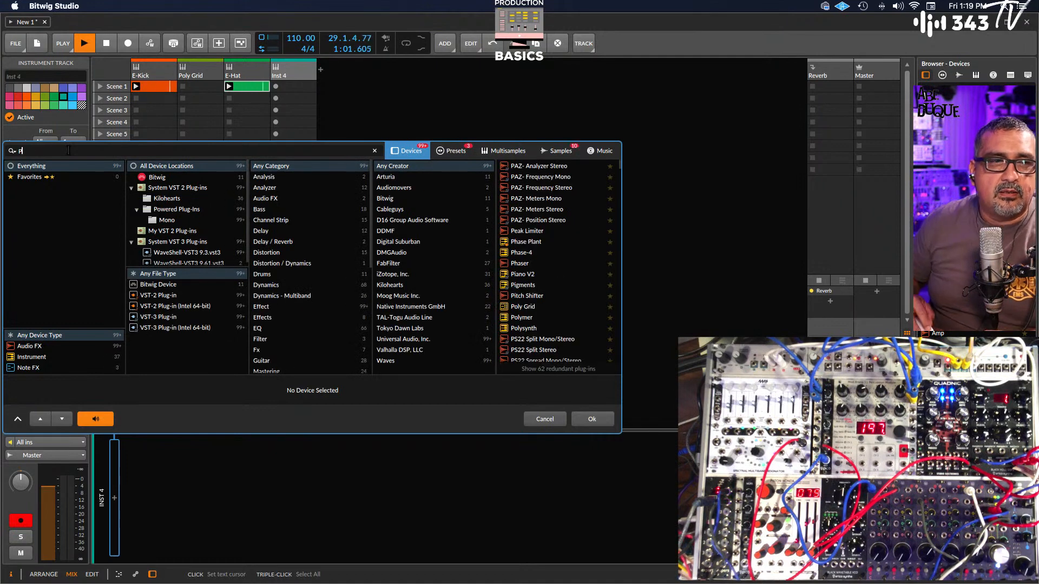
pyautogui.write('ol')
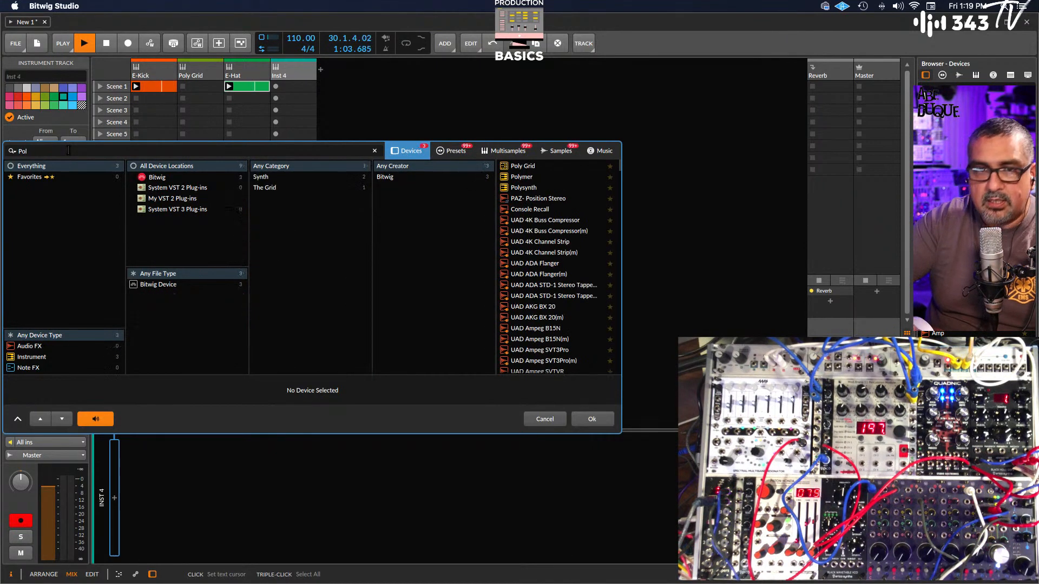
pyautogui.click(520, 166)
pyautogui.click(592, 419)
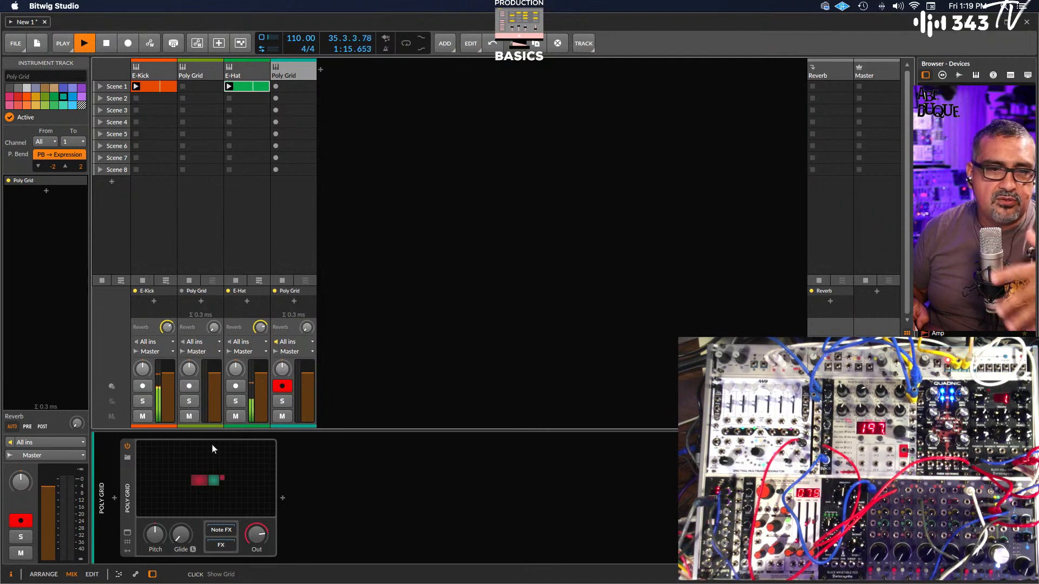
# Open the new Poly Grid patch and delete its default Triangle, AR and audio output modules
pyautogui.click(219, 486)
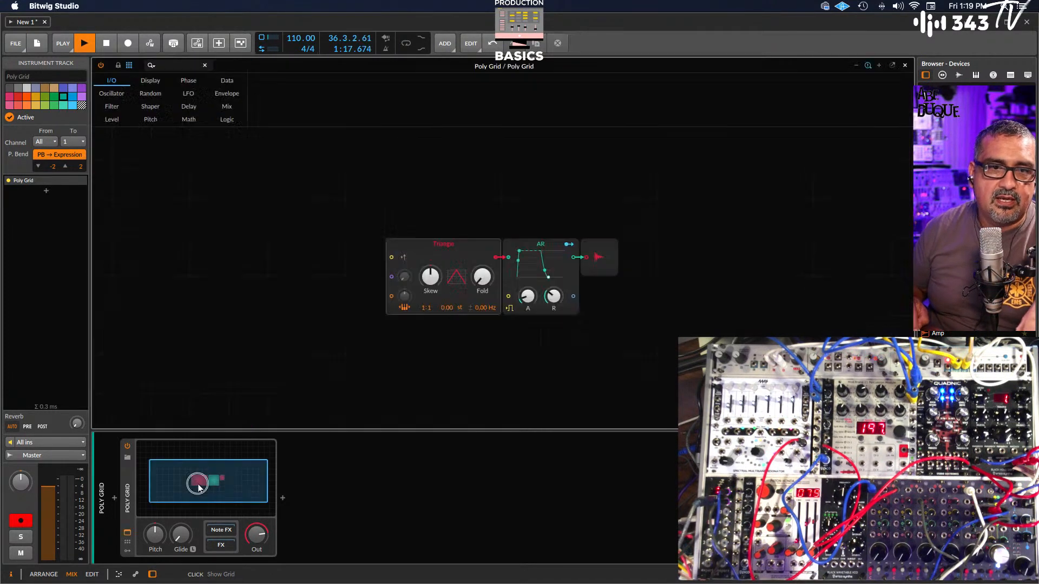
pyautogui.click(200, 484)
pyautogui.click(198, 484)
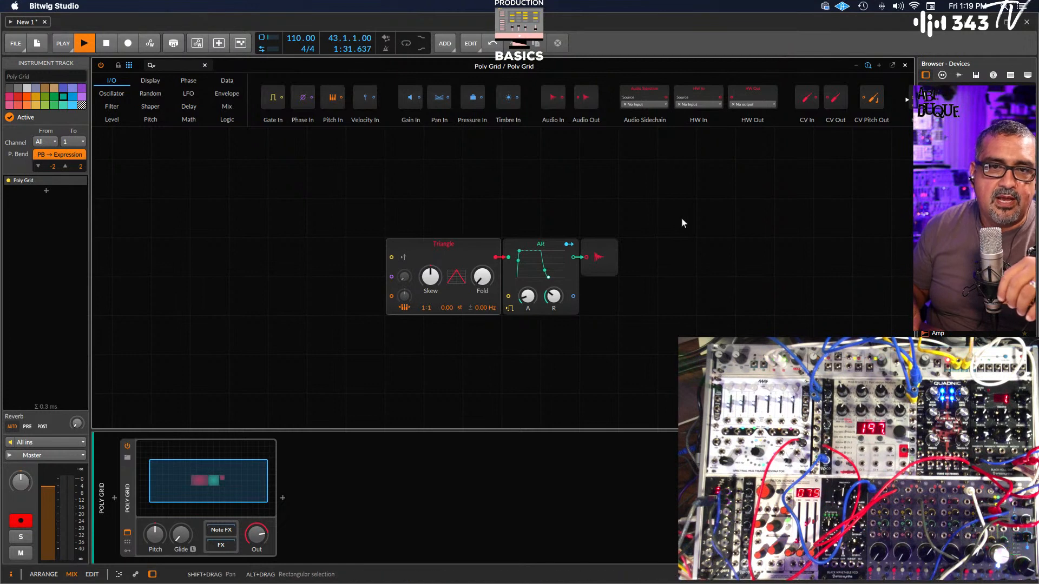
pyautogui.moveTo(681, 218); pyautogui.dragTo(307, 308)
pyautogui.press('Delete')
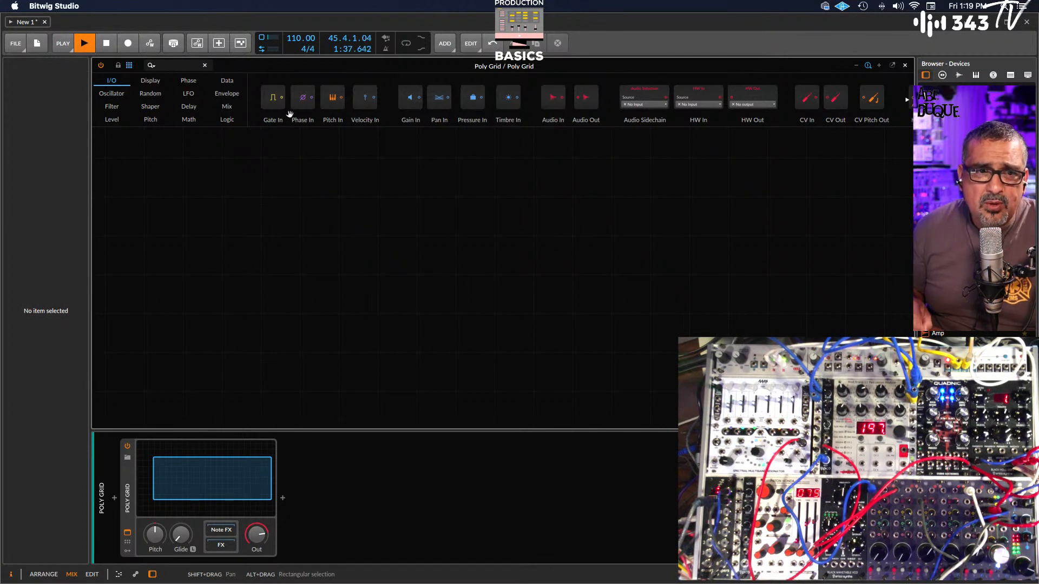
# Place a Gates sequencer module on the empty grid
pyautogui.moveTo(272, 109); pyautogui.dragTo(343, 283)
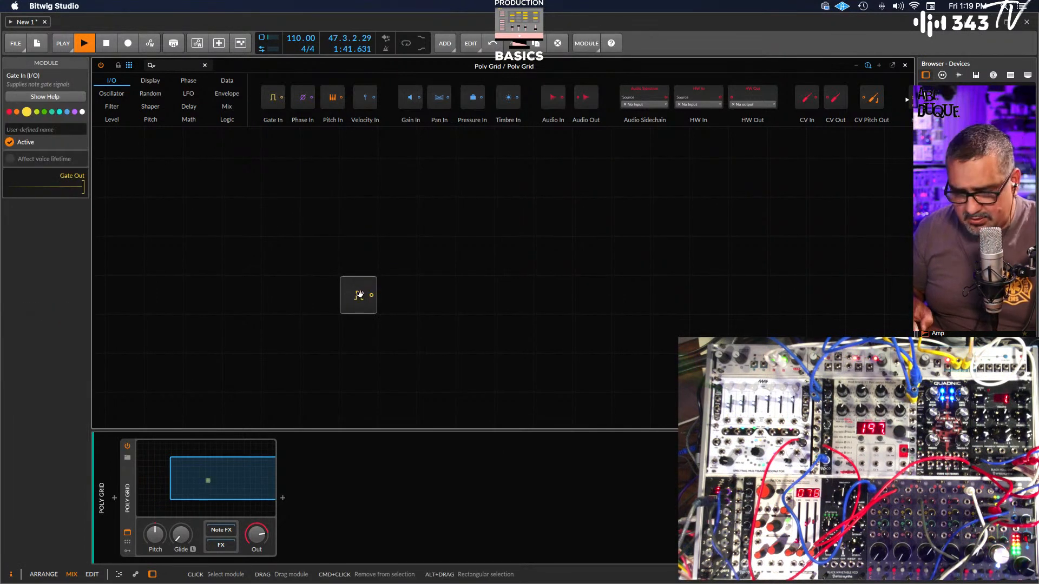
pyautogui.press('Delete')
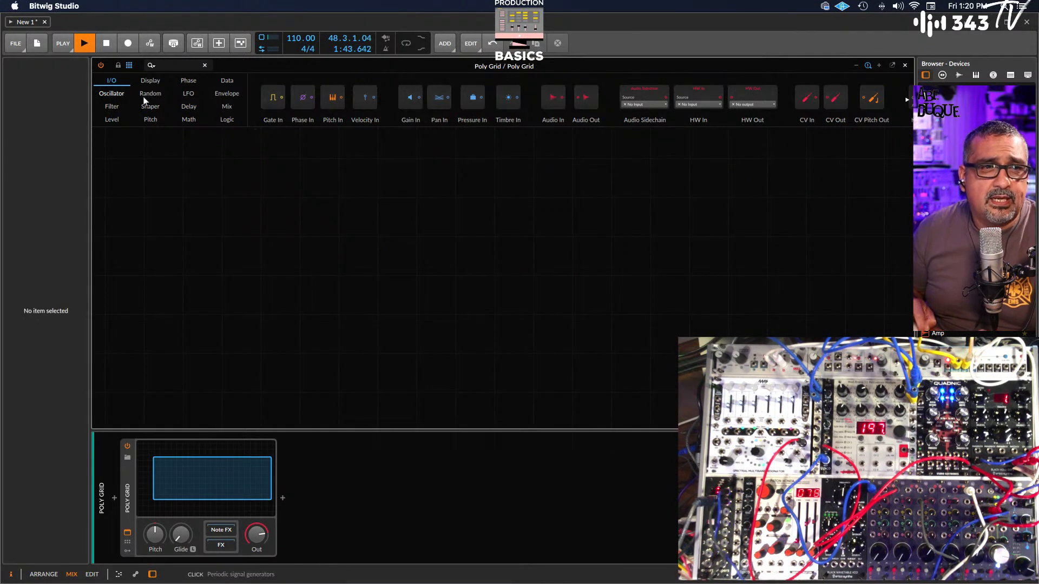
pyautogui.click(227, 80)
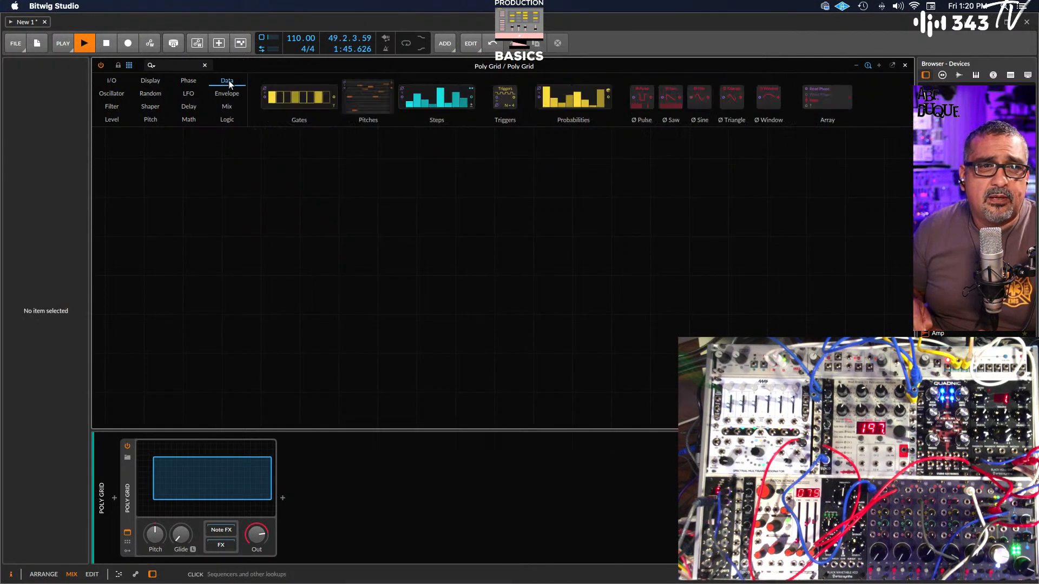
pyautogui.moveTo(294, 96); pyautogui.dragTo(313, 181)
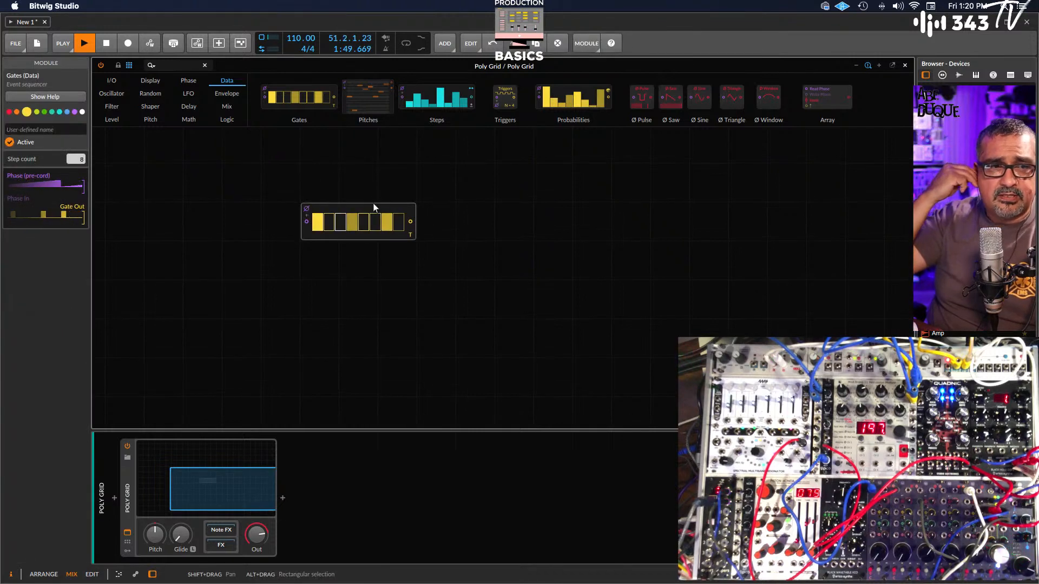
pyautogui.hscroll(-1, 392, 222)
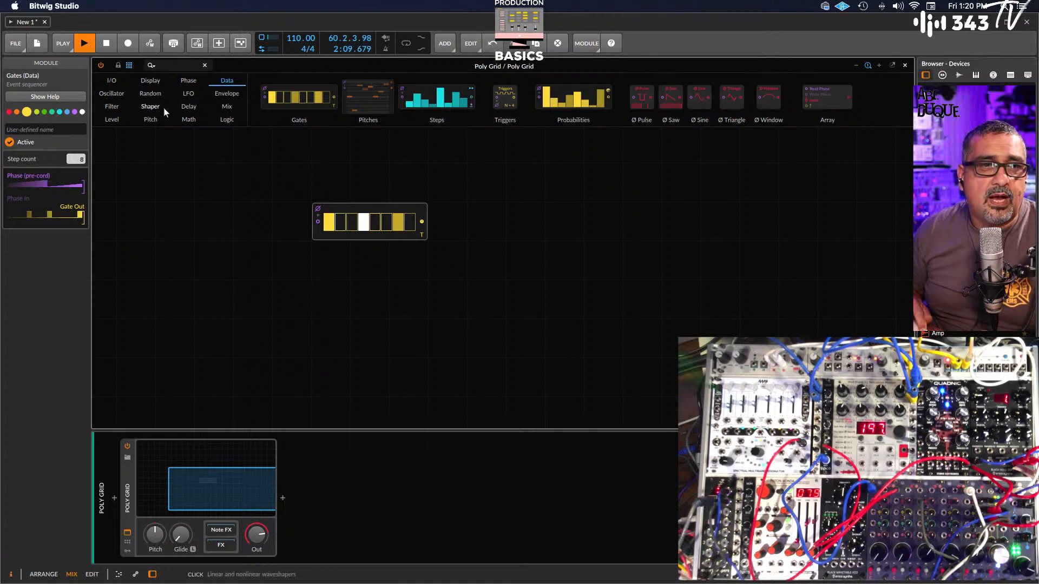
# Route the Gates sequencer's output through a new CV Out module to the Mono Out destination
pyautogui.click(115, 80)
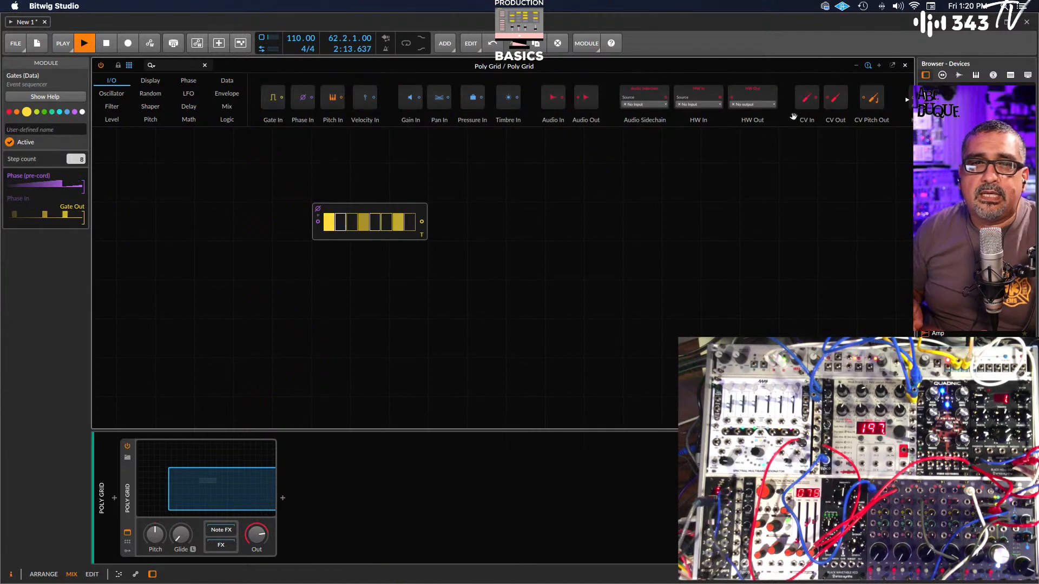
pyautogui.moveTo(835, 98); pyautogui.dragTo(523, 224)
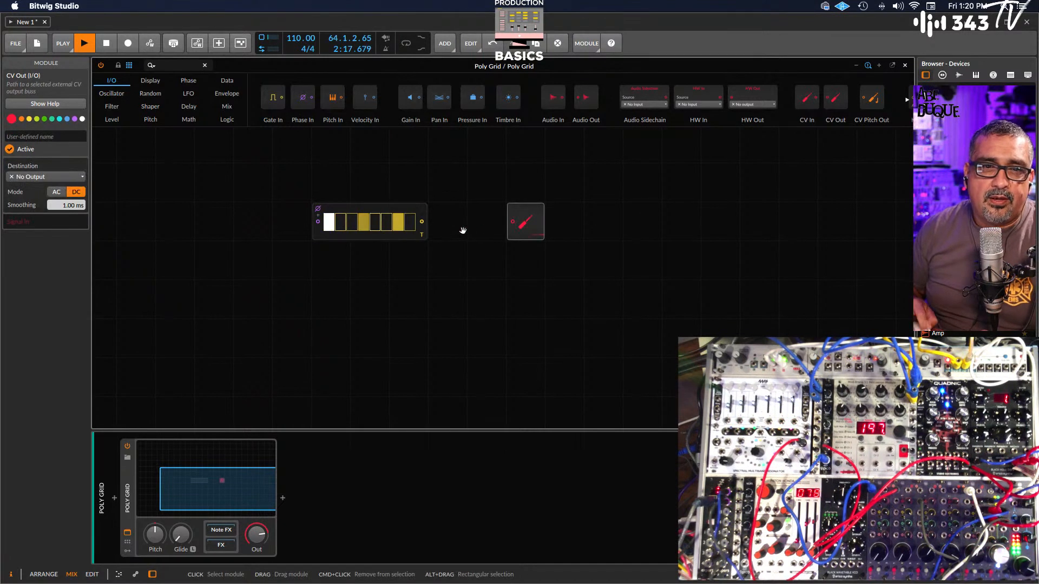
pyautogui.moveTo(421, 221); pyautogui.dragTo(512, 222)
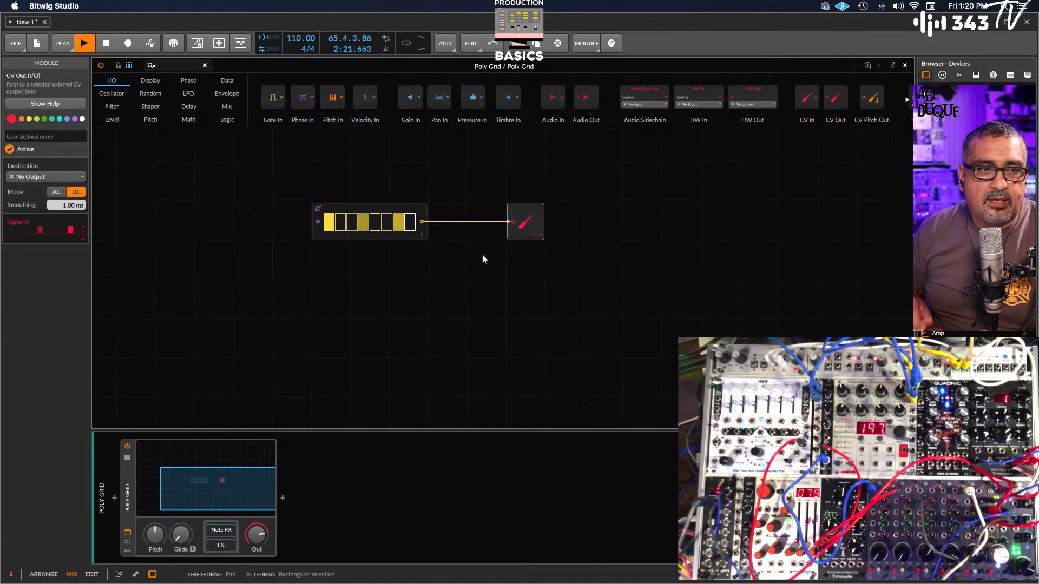
pyautogui.click(46, 176)
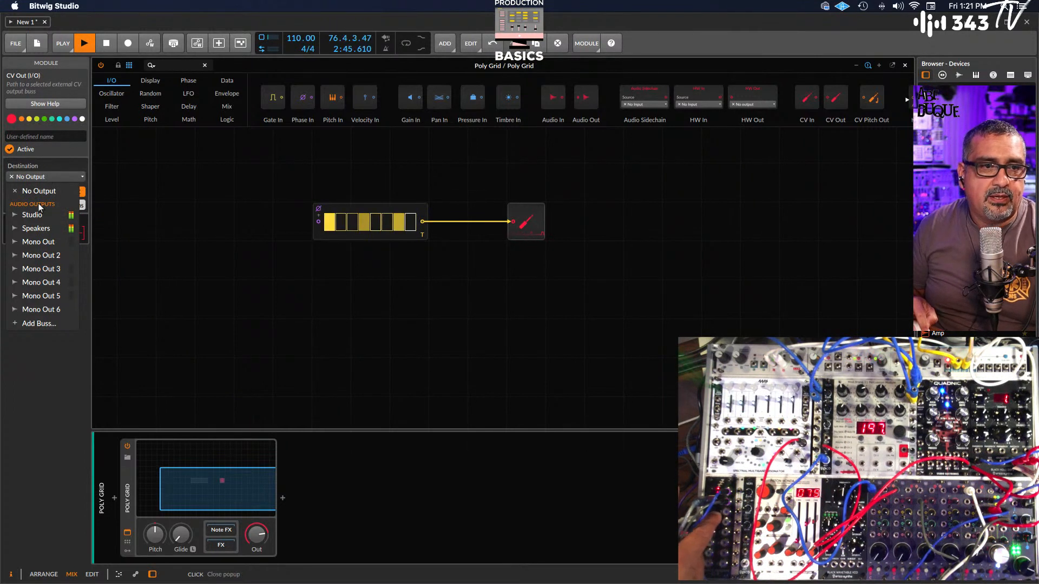
pyautogui.click(27, 244)
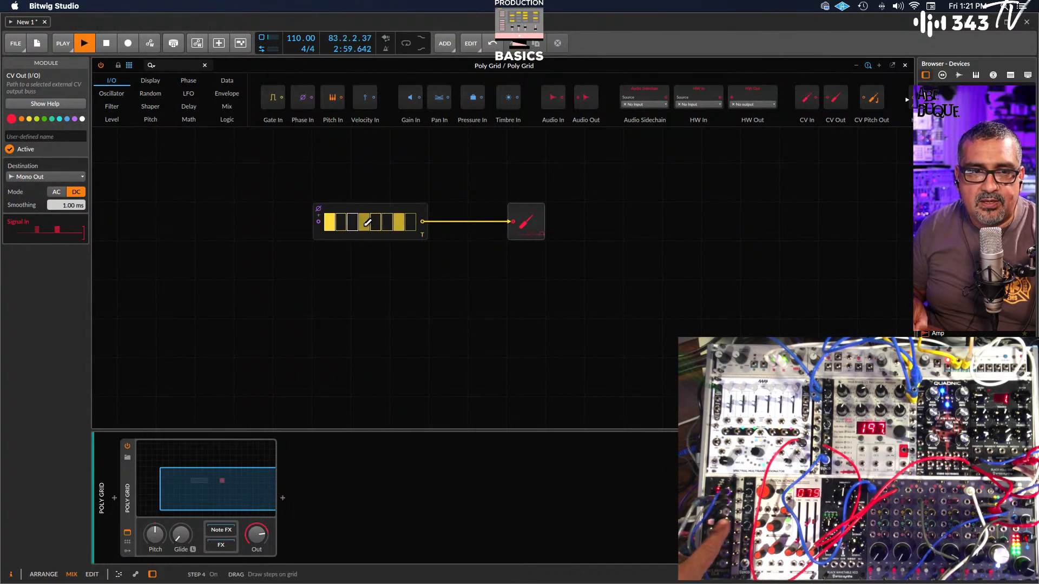
# Turn off steps 4 and 7 of the Gates sequencer and set its step count to 16
pyautogui.click(364, 222)
pyautogui.click(399, 222)
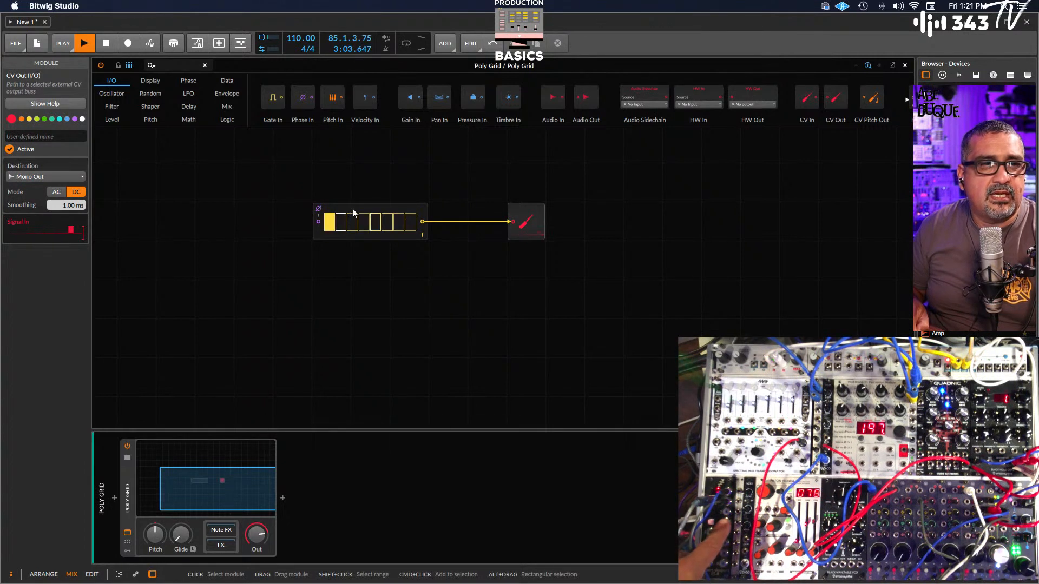
pyautogui.click(352, 209)
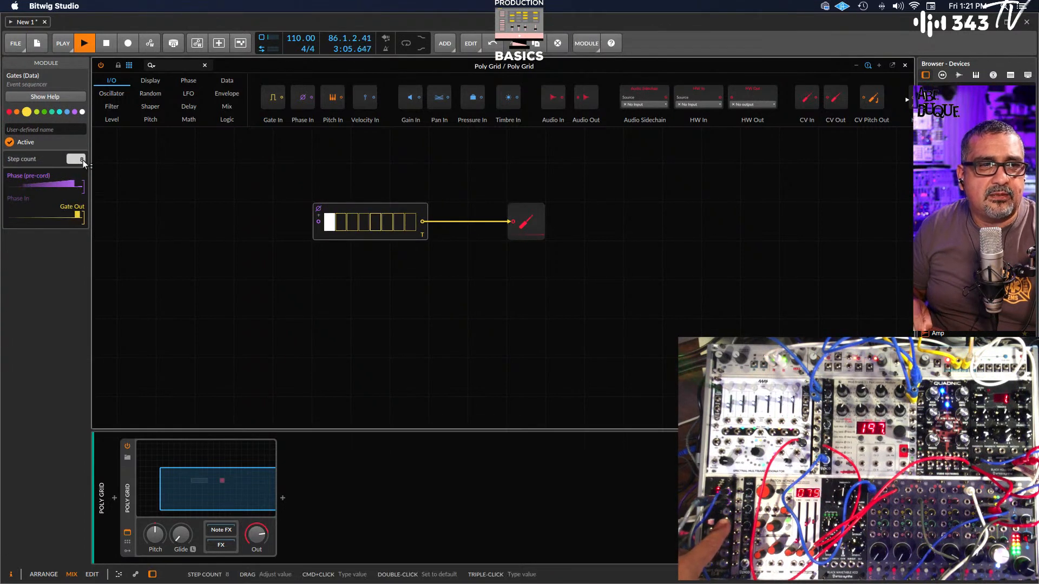
pyautogui.moveTo(80, 159); pyautogui.dragTo(80, 137)
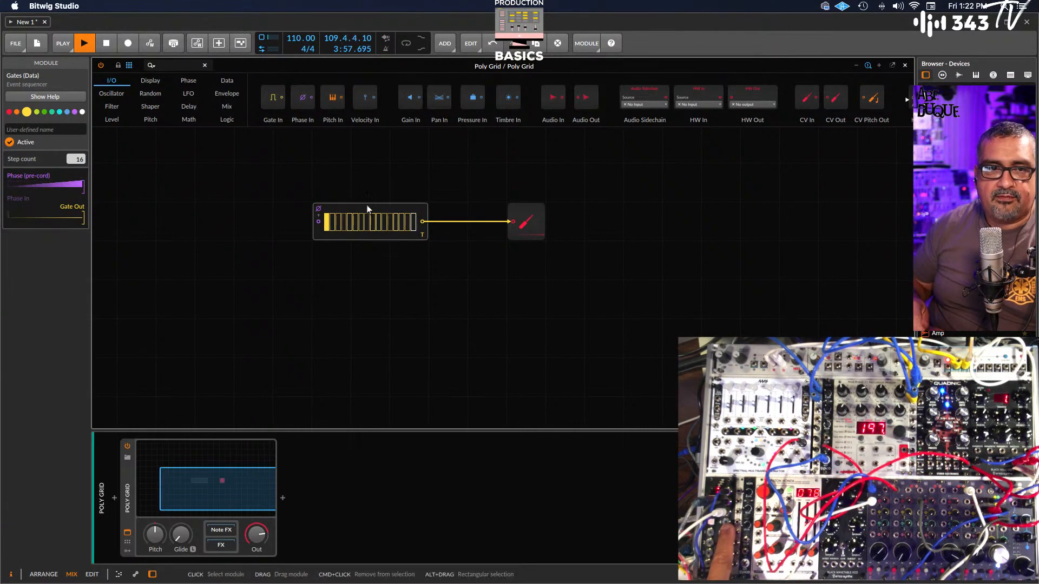
# Turn on steps 6, 13 and 14 in the Gates sequencer and restart playback
pyautogui.click(355, 218)
pyautogui.click(396, 221)
pyautogui.click(401, 221)
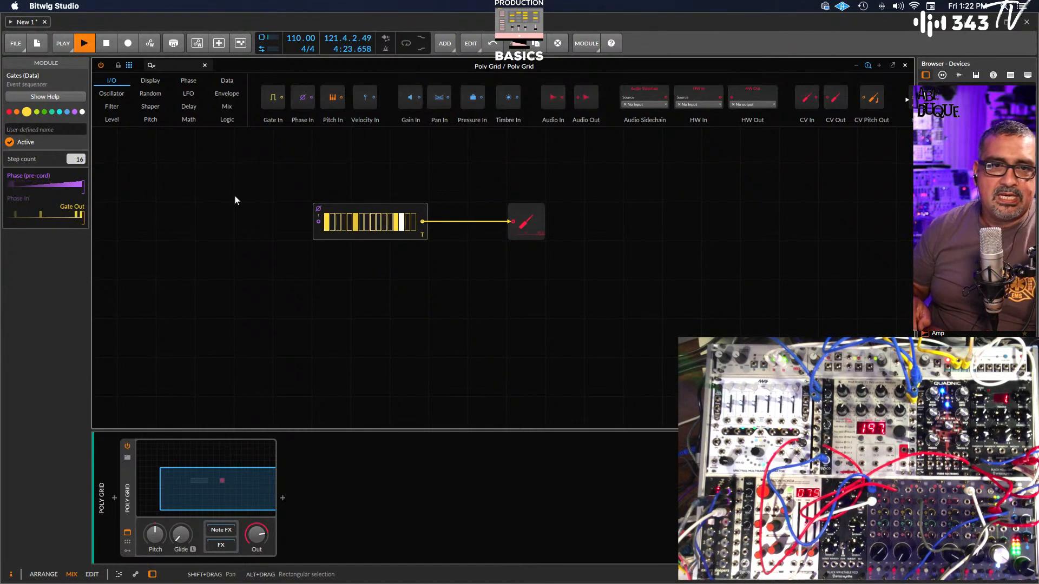
pyautogui.click(107, 45)
pyautogui.click(84, 44)
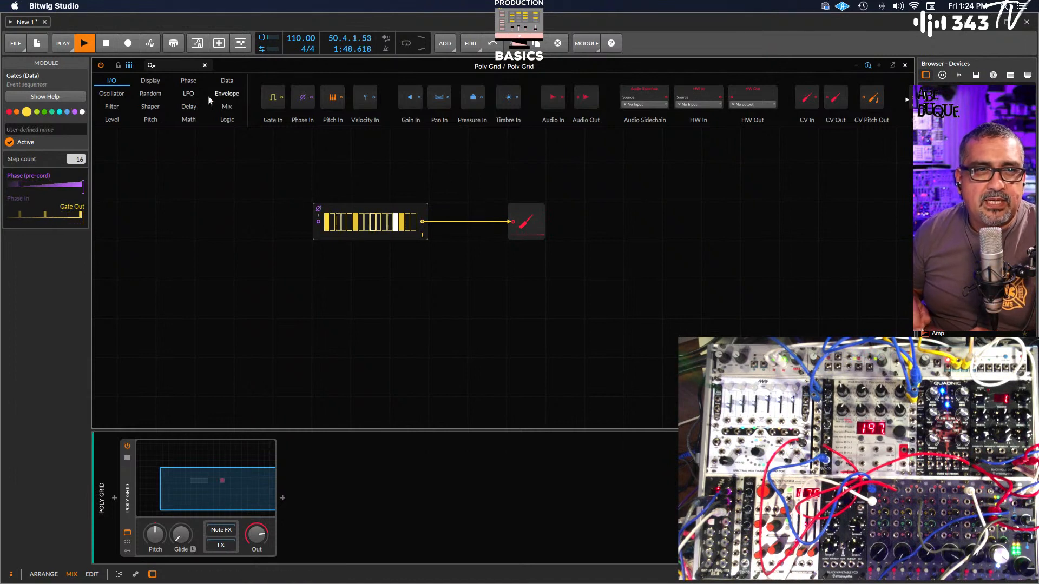
# Insert an ADSR envelope module into the connection between the Gates sequencer and the CV Out module
pyautogui.click(224, 94)
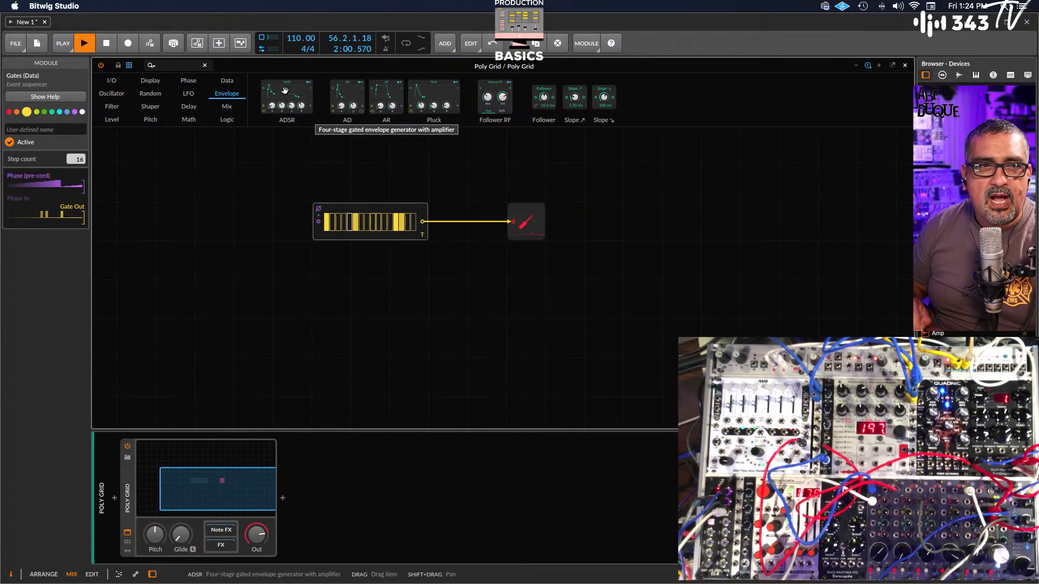
pyautogui.moveTo(387, 100); pyautogui.dragTo(431, 222)
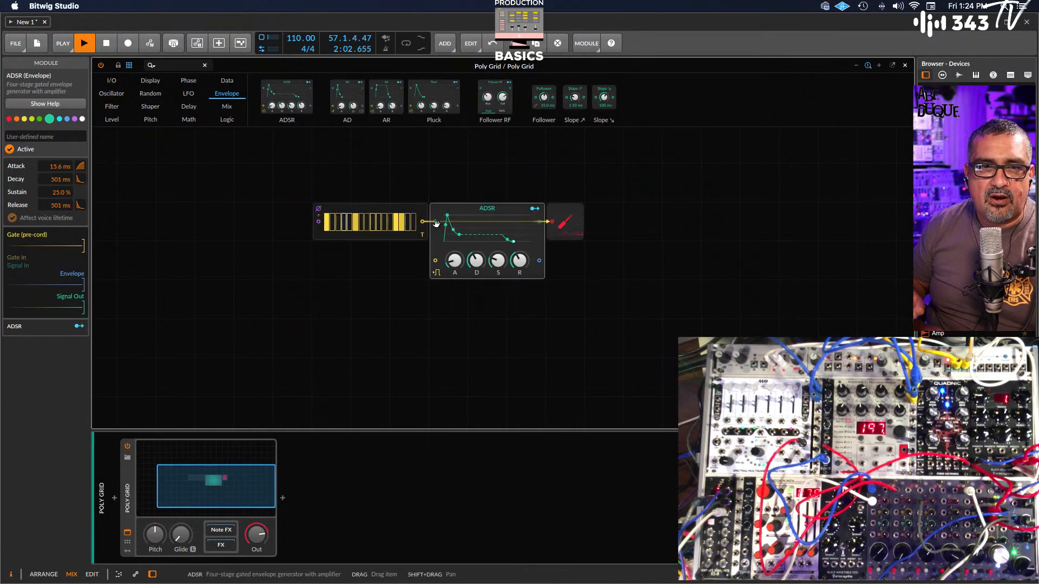
# Move the CV Out module clear of the ADSR and reroute the Gates output from it to the ADSR's gate input
pyautogui.moveTo(568, 218); pyautogui.dragTo(605, 219)
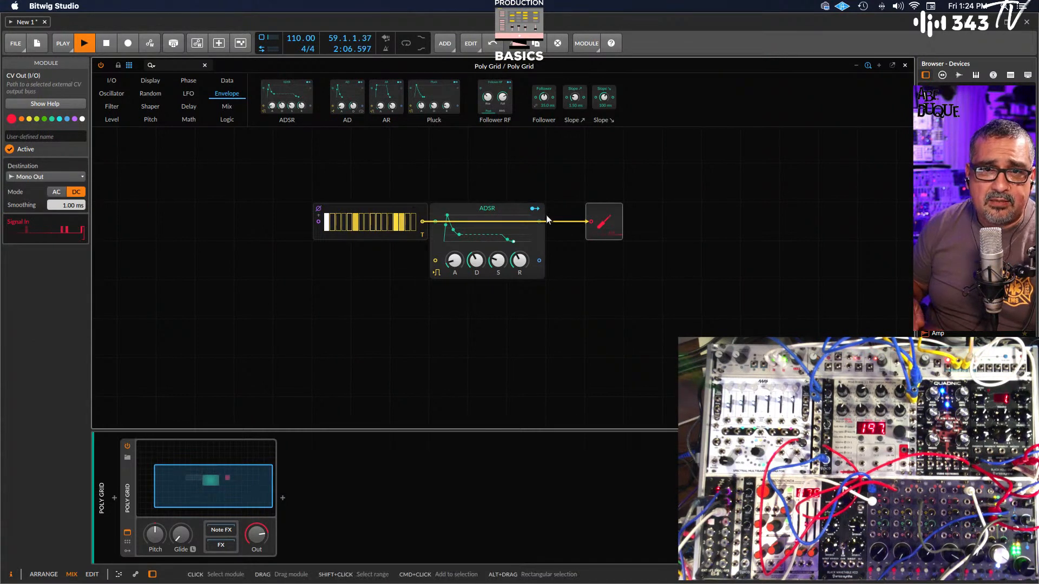
pyautogui.moveTo(589, 227); pyautogui.dragTo(435, 260)
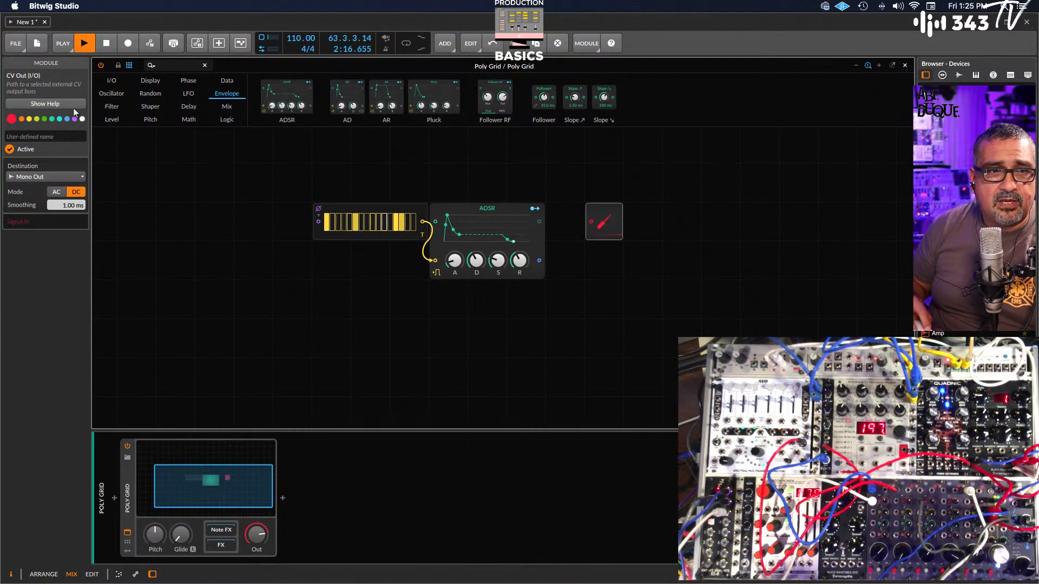
# Consult the ADSR module's help and try an attack time of 10.6 ms on its interactive diagram
pyautogui.click(486, 209)
pyautogui.click(43, 105)
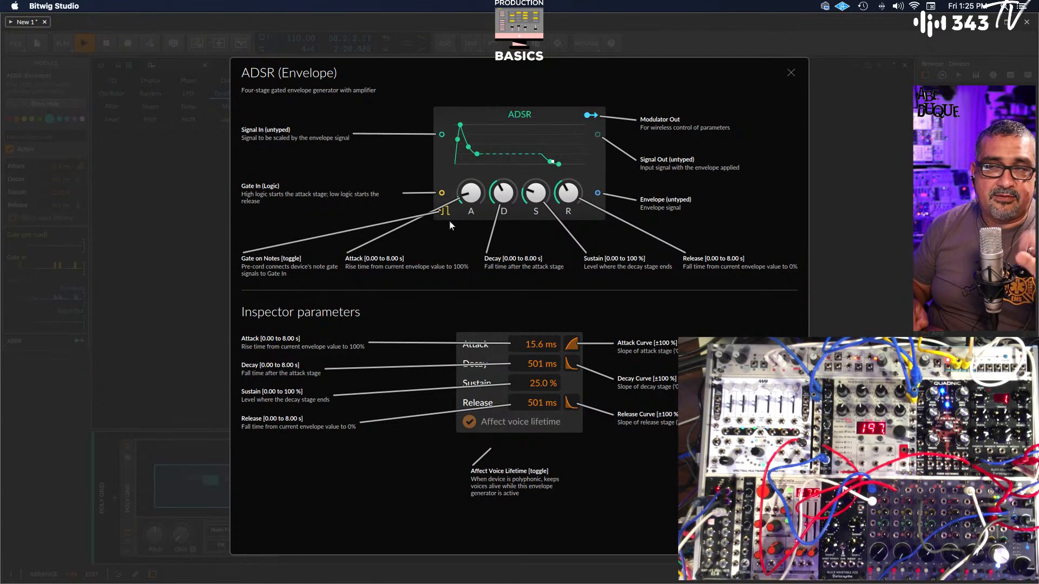
pyautogui.moveTo(470, 202); pyautogui.dragTo(469, 201)
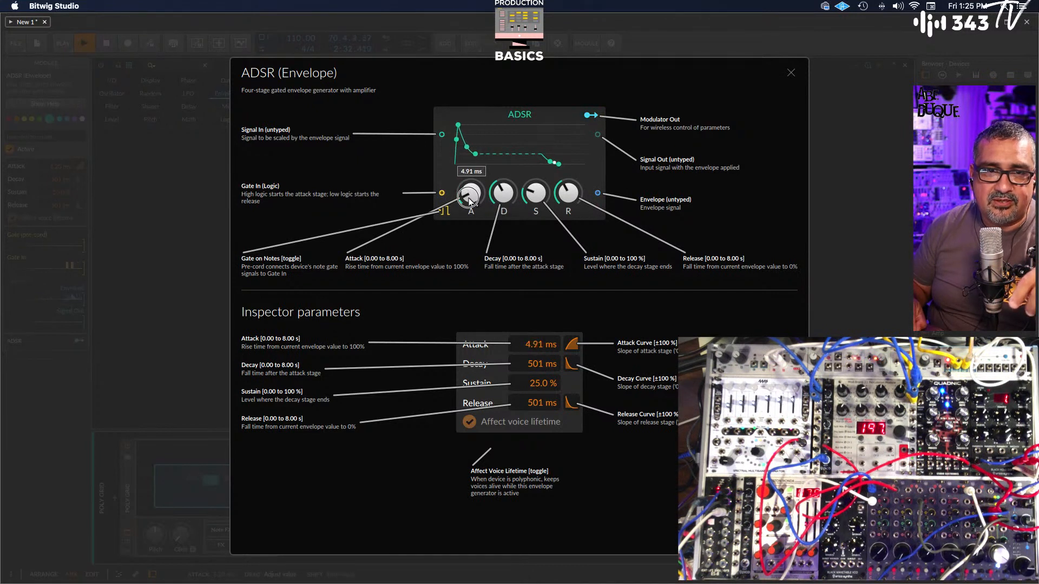
pyautogui.moveTo(470, 202); pyautogui.dragTo(470, 196)
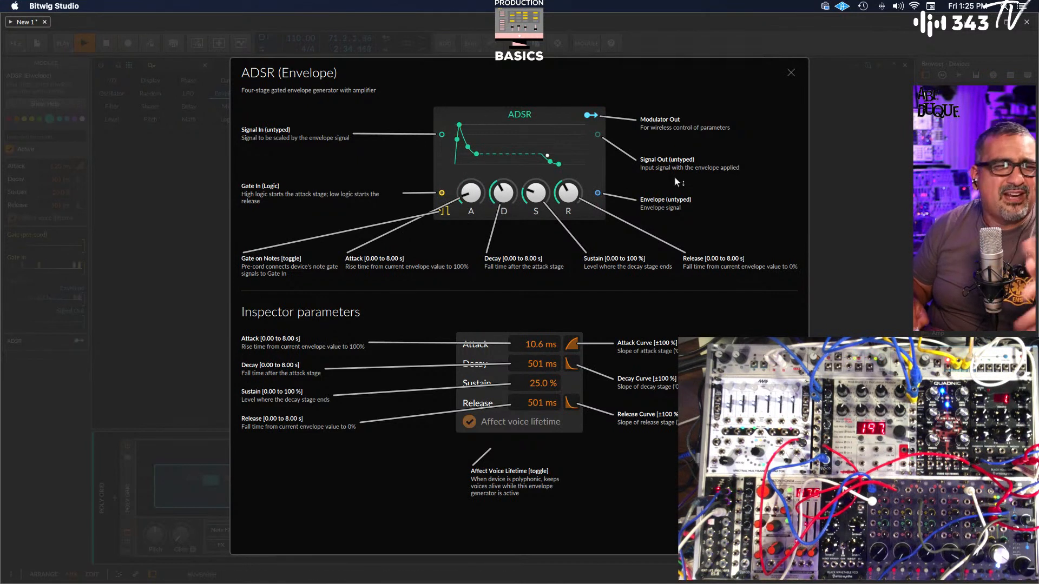
pyautogui.click(791, 73)
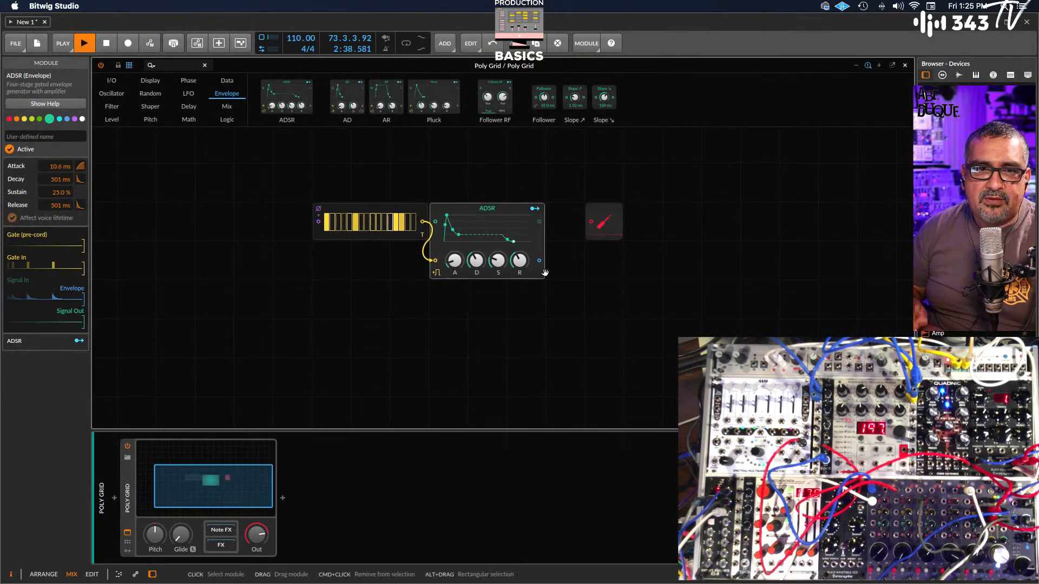
# Connect the ADSR's envelope output to the CV Out module's signal input
pyautogui.moveTo(540, 261); pyautogui.dragTo(587, 223)
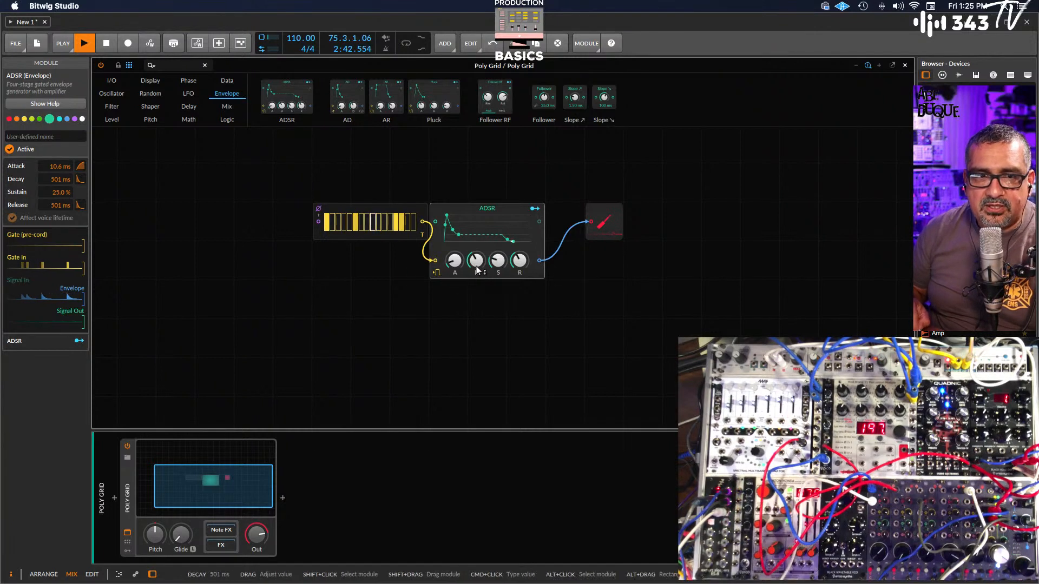
# Shape the ADSR envelope with a 6.86 ms attack, 2.27 s decay, 22.0 % sustain and 764 ms release
pyautogui.moveTo(477, 269); pyautogui.dragTo(455, 263)
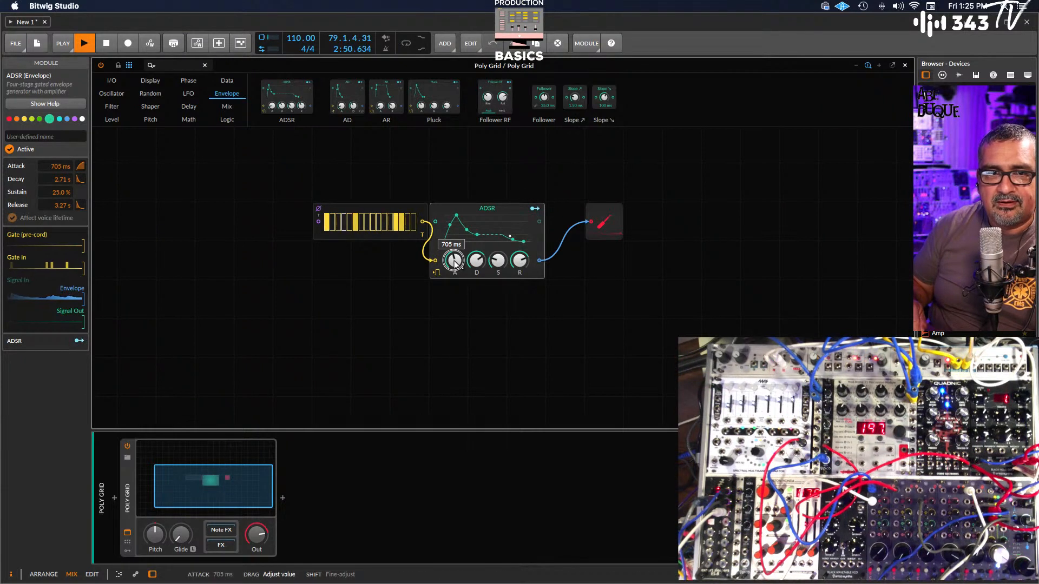
pyautogui.moveTo(454, 263); pyautogui.dragTo(455, 264)
pyautogui.scroll(-3, 456, 261)
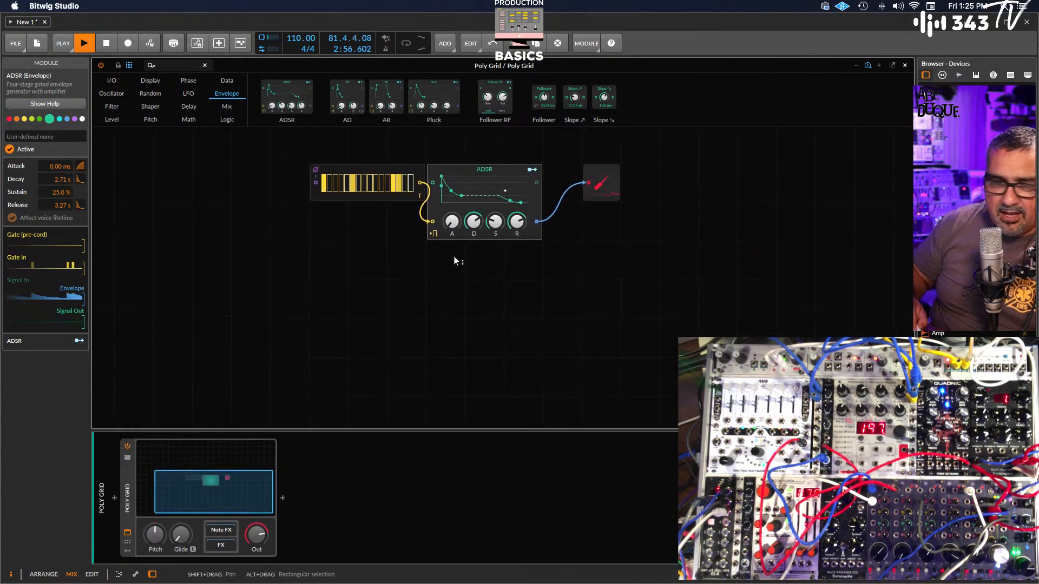
pyautogui.moveTo(449, 223); pyautogui.dragTo(448, 228)
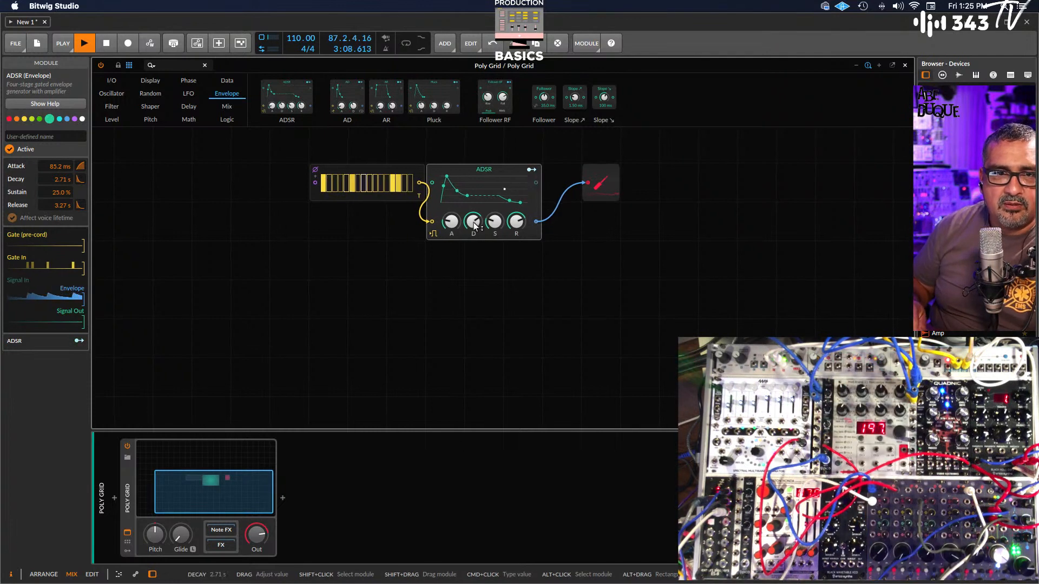
pyautogui.moveTo(471, 223); pyautogui.dragTo(501, 227)
pyautogui.moveTo(503, 223); pyautogui.dragTo(504, 227)
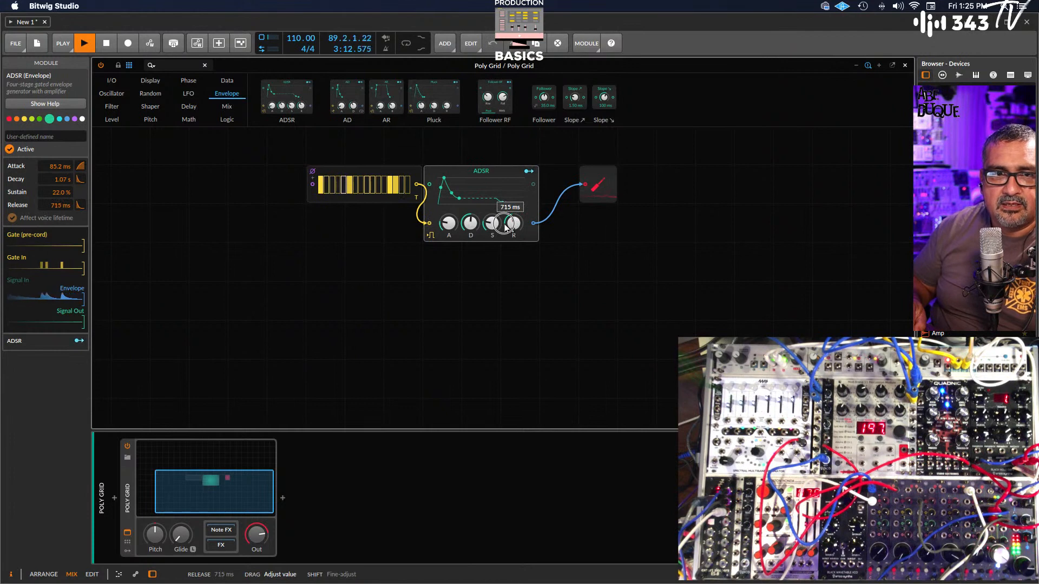
pyautogui.moveTo(449, 222); pyautogui.dragTo(448, 223)
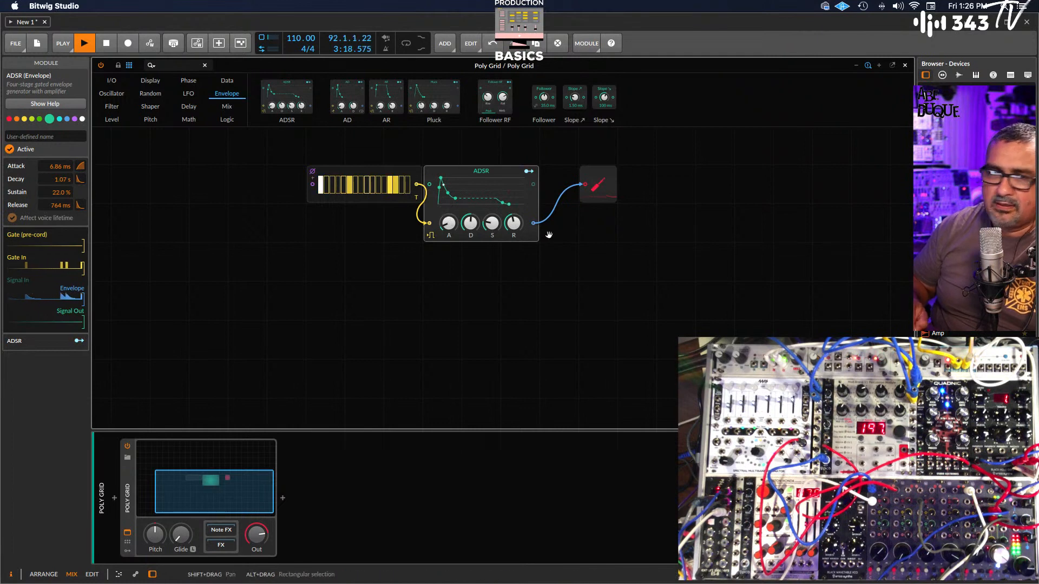
pyautogui.moveTo(470, 224); pyautogui.dragTo(470, 225)
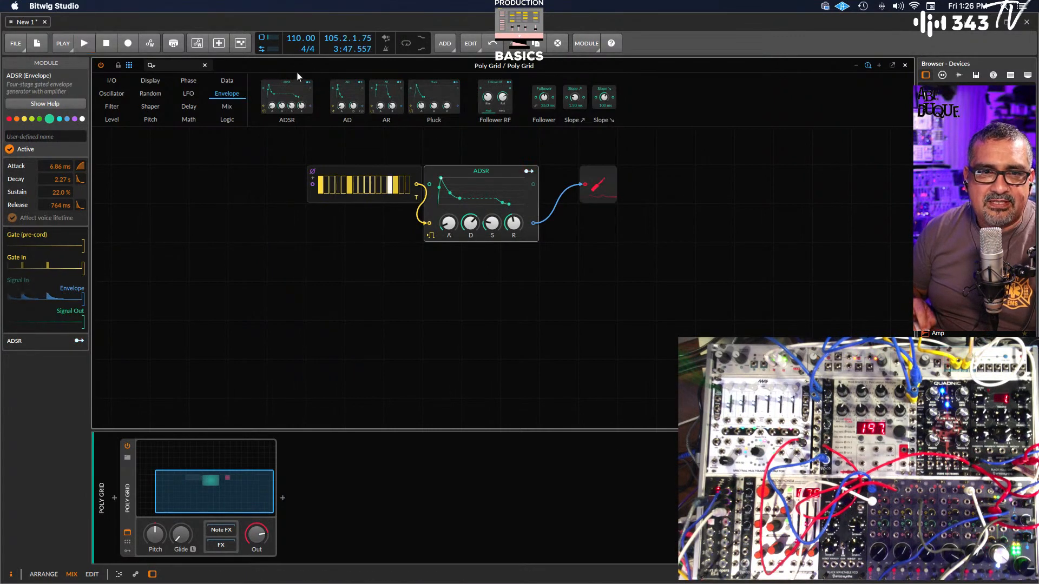
# Restart playback and turn off steps 6 and 14 in the Gates sequencer
pyautogui.press('space')
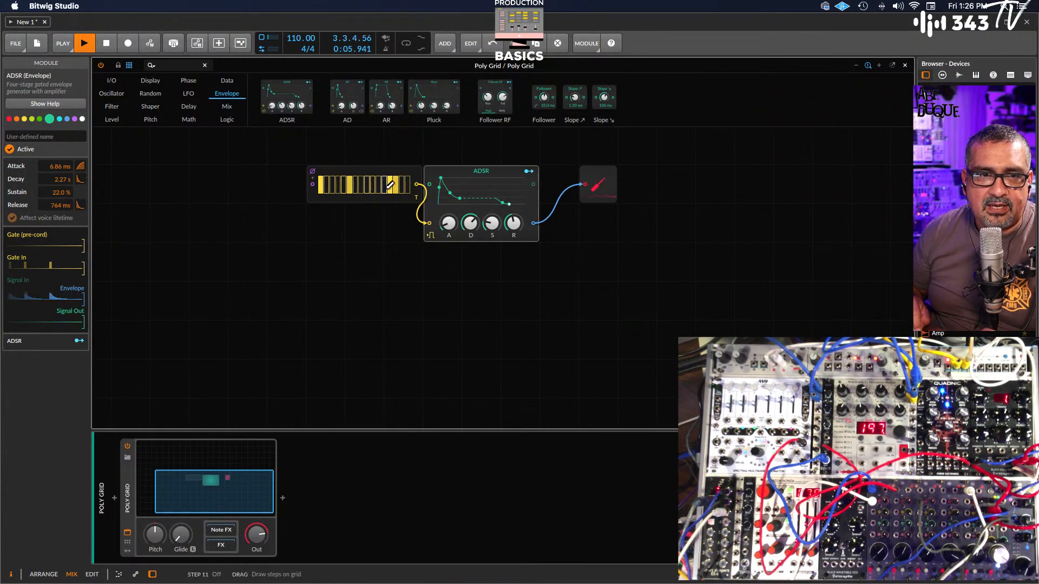
pyautogui.click(354, 182)
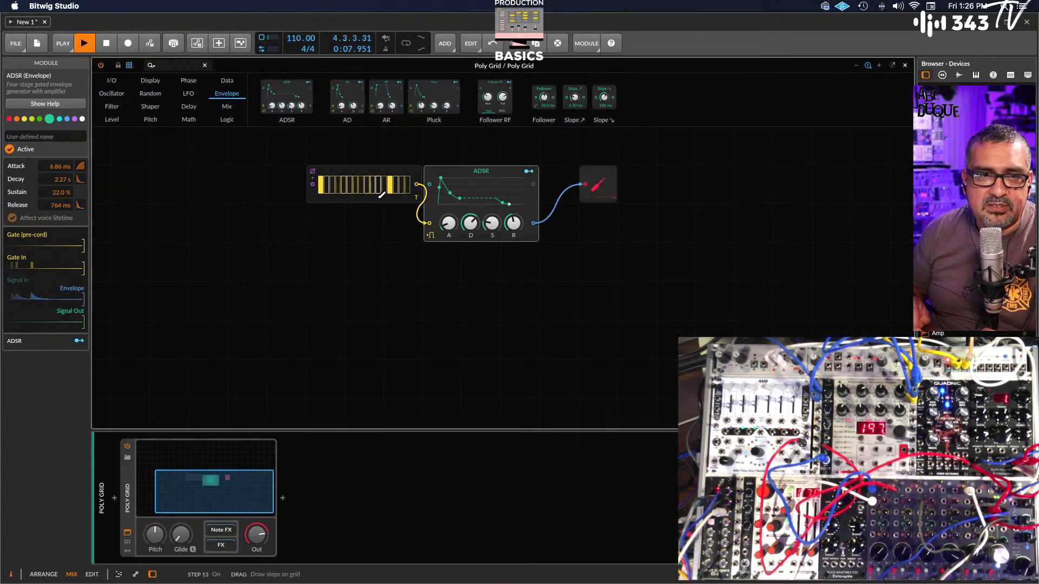
# Add a second ADSR and a second CV Out module below the first pair, and connect the new envelope output to the new CV Out
pyautogui.hscroll(-1, 440, 199)
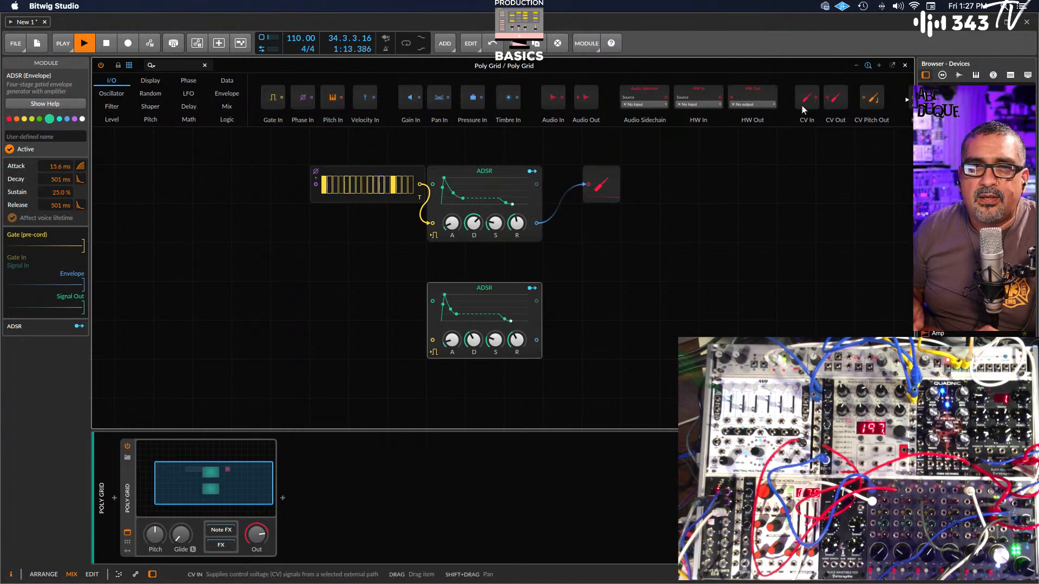
pyautogui.moveTo(835, 98); pyautogui.dragTo(605, 322)
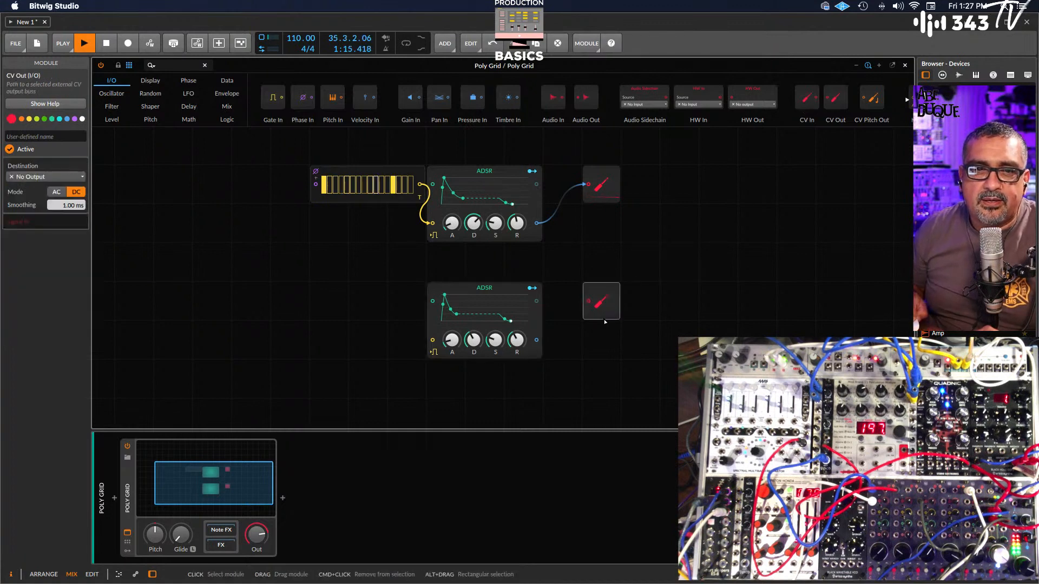
pyautogui.moveTo(536, 339); pyautogui.dragTo(588, 301)
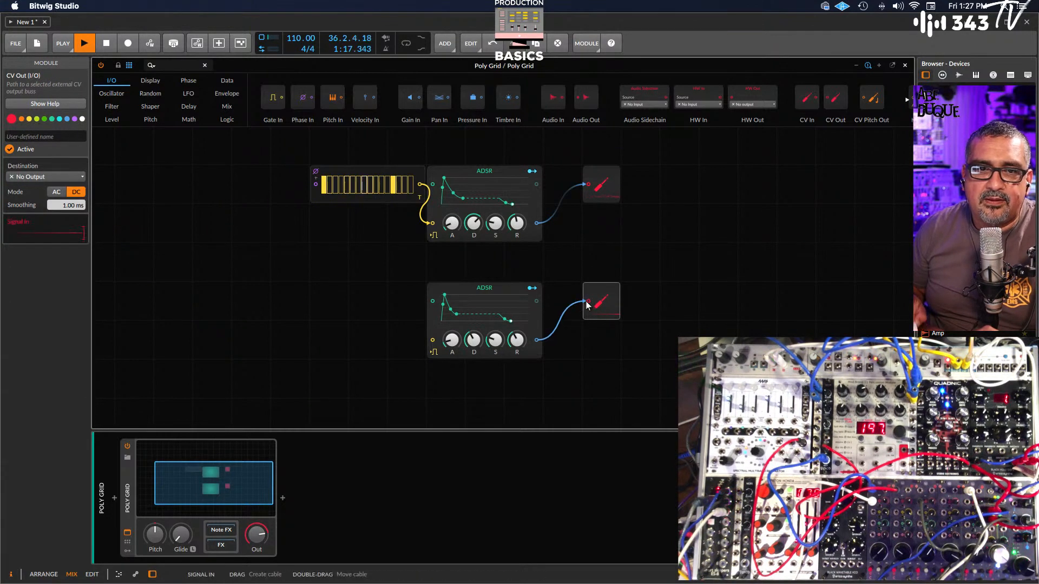
# Feed the Gates output into the second ADSR's gate input and set the second CV Out module's destination to Mono Out 2
pyautogui.moveTo(419, 185); pyautogui.dragTo(432, 303)
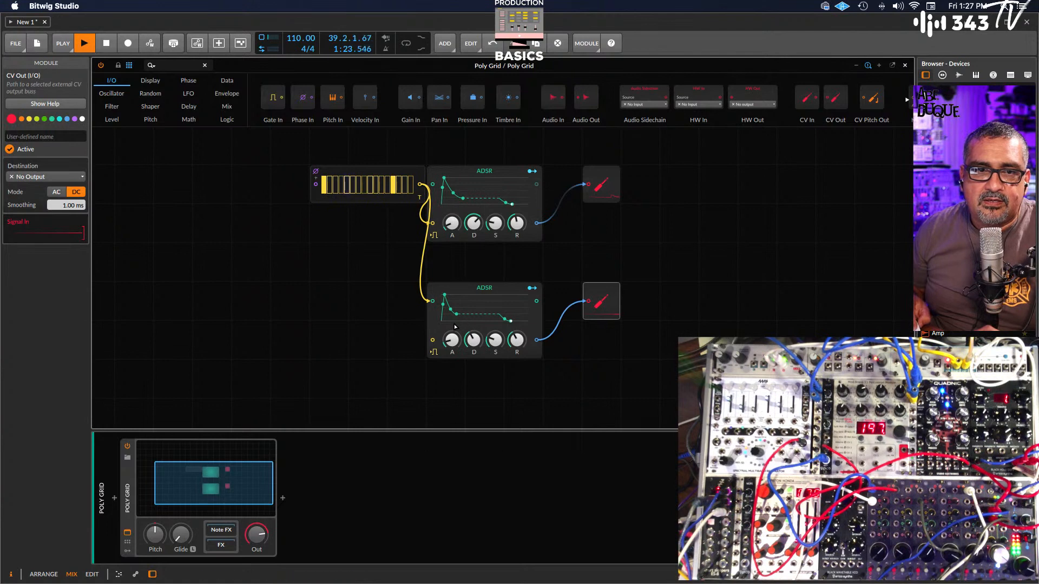
pyautogui.moveTo(432, 301); pyautogui.dragTo(424, 335)
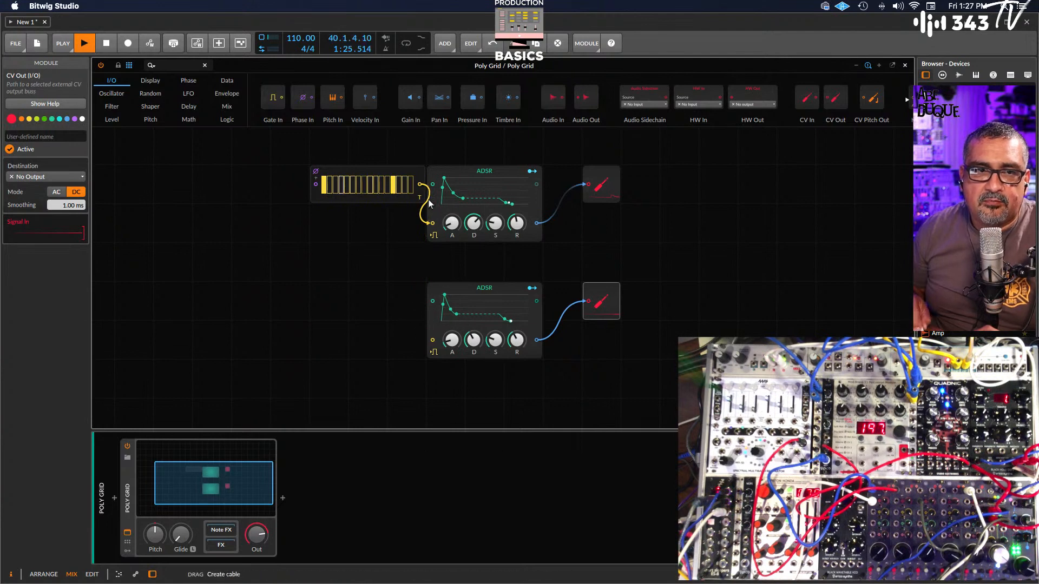
pyautogui.moveTo(420, 184); pyautogui.dragTo(432, 340)
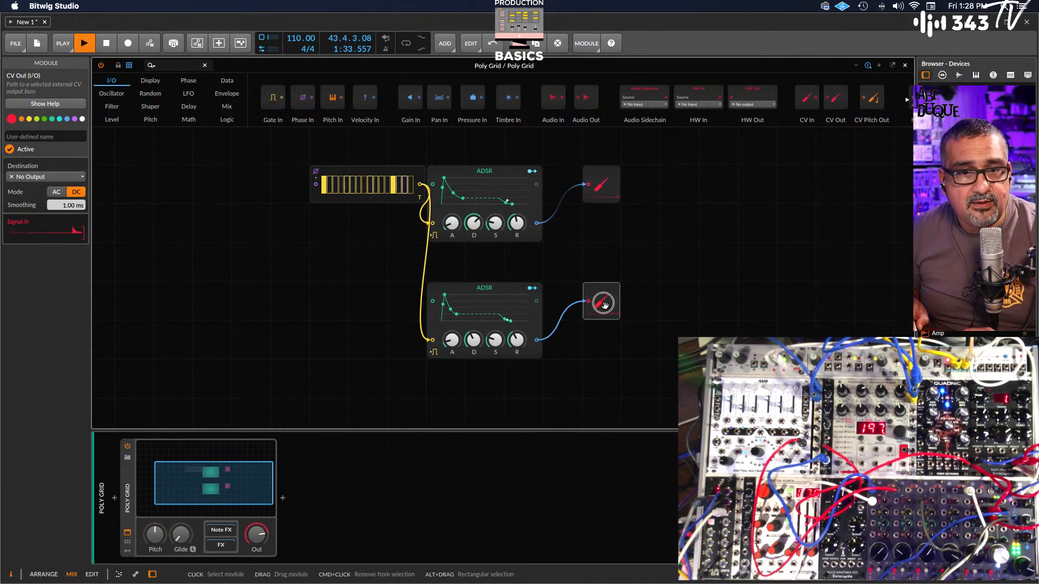
pyautogui.click(50, 176)
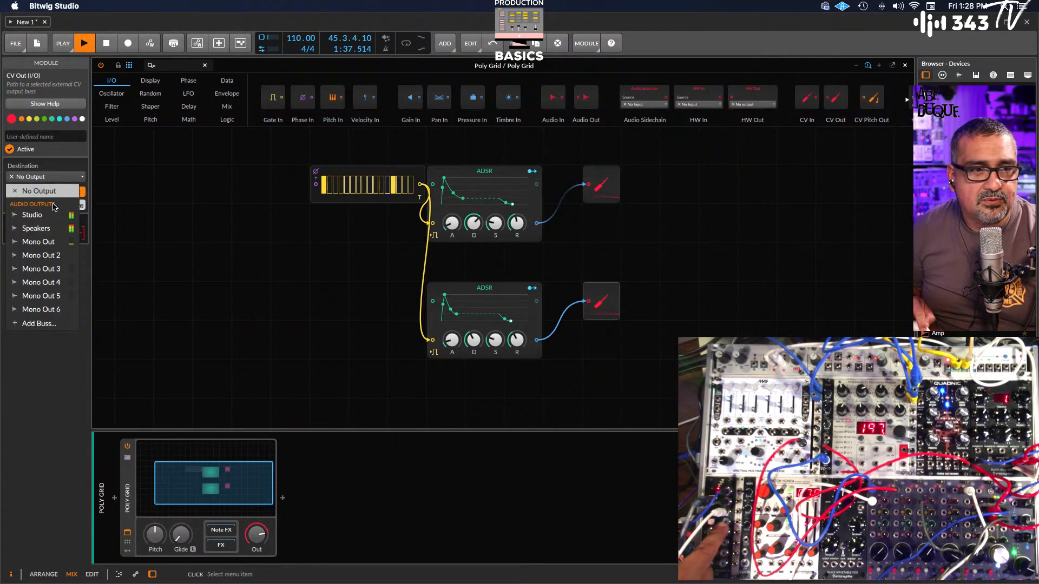
pyautogui.click(58, 256)
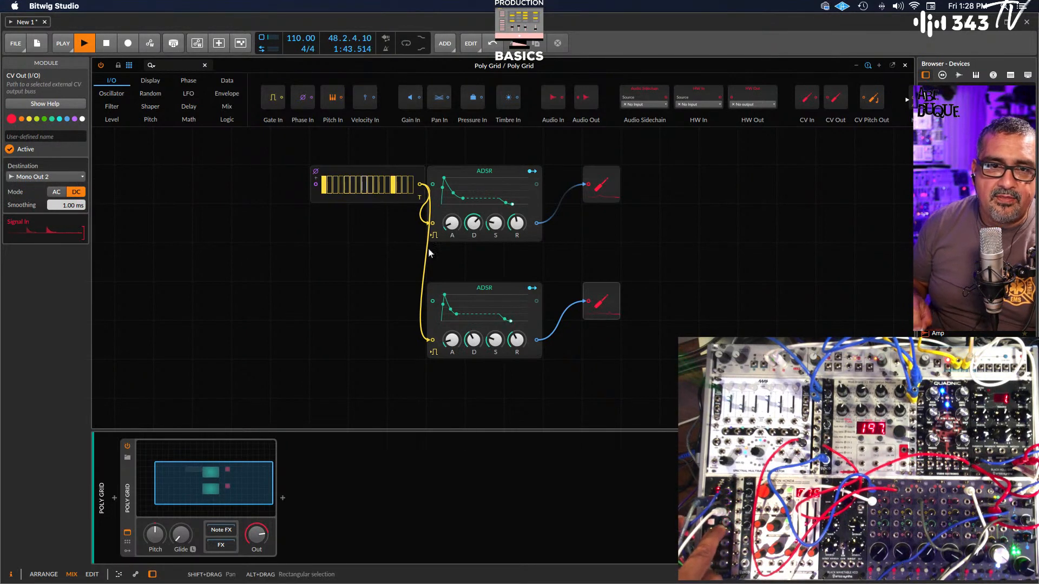
# Shorten the attack and decay of the second ADSR envelope
pyautogui.scroll(-1, 422, 275)
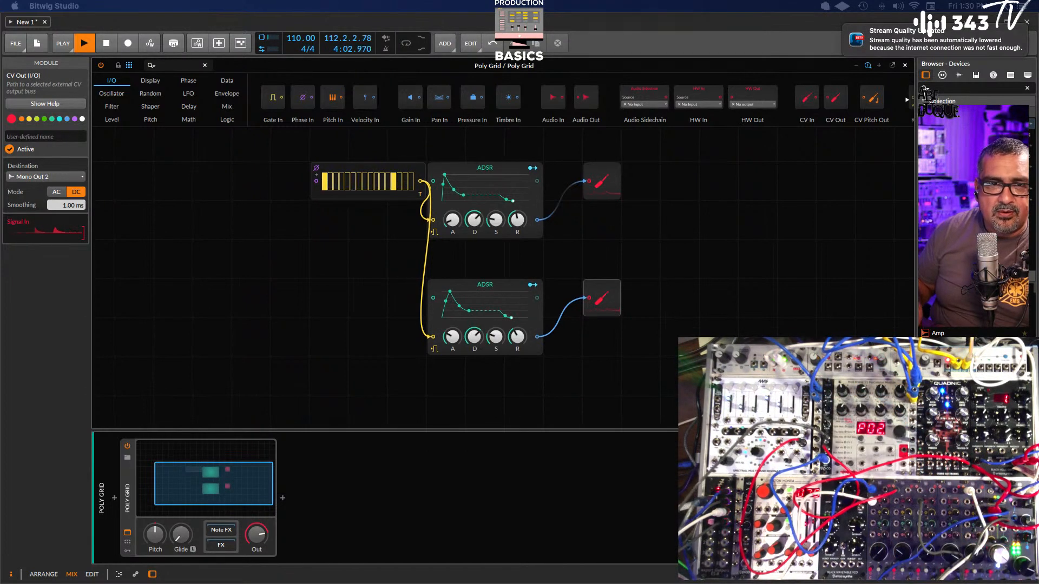
pyautogui.scroll(-1, 503, 278)
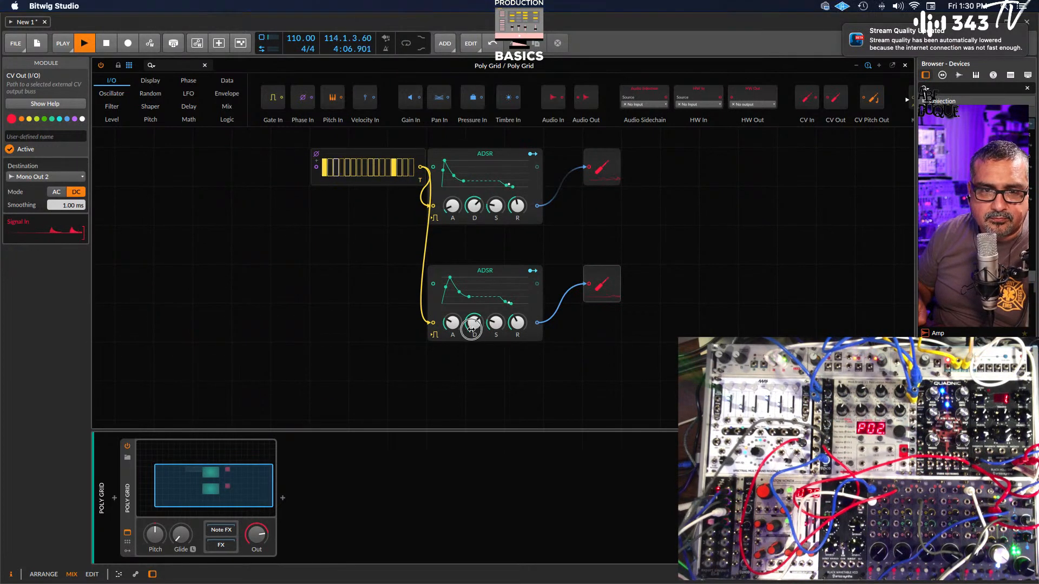
pyautogui.moveTo(471, 332)
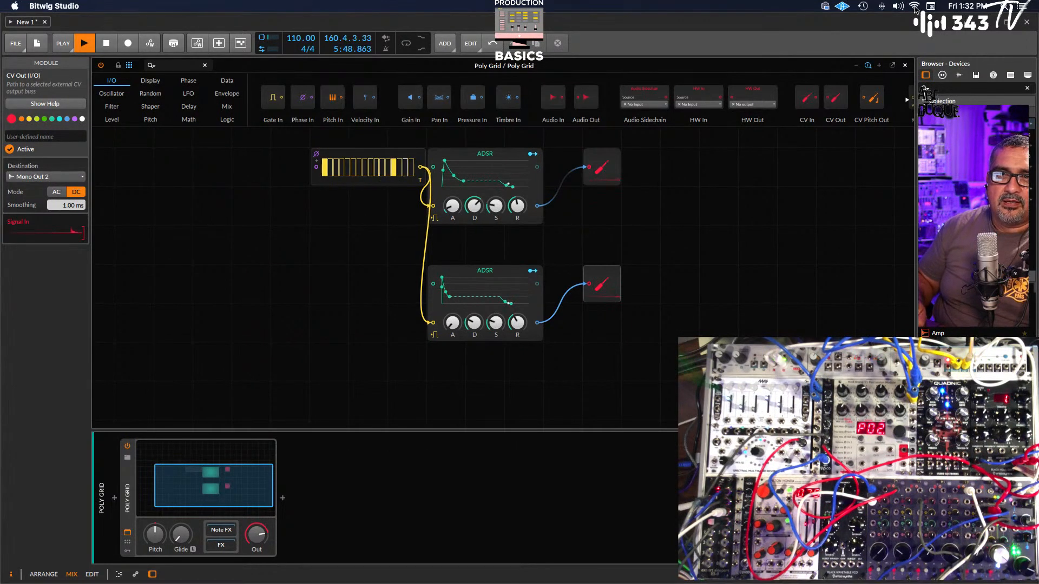
# Check the computer's Wi-Fi network connection
pyautogui.click(915, 8)
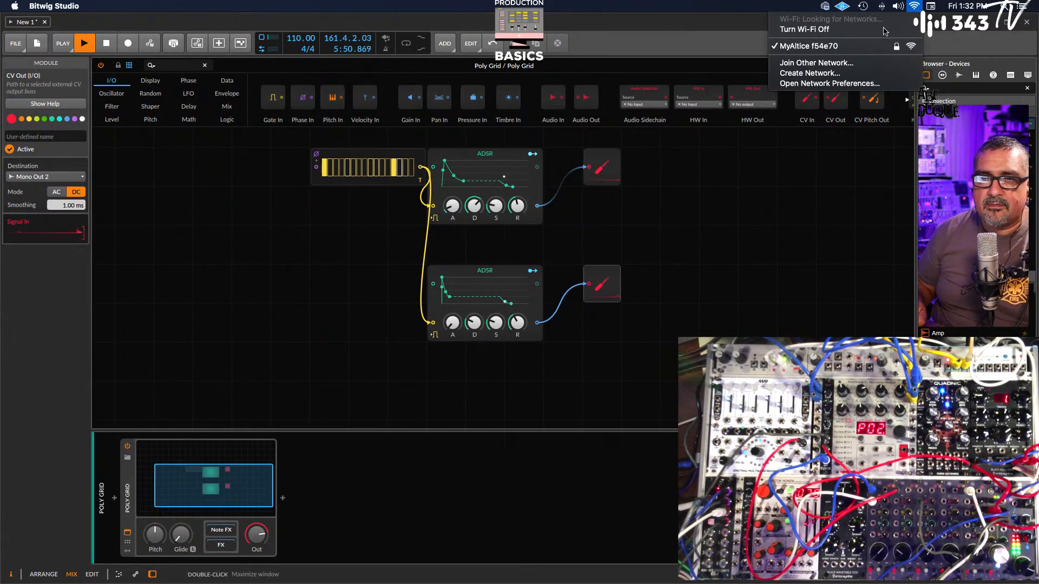
pyautogui.click(847, 49)
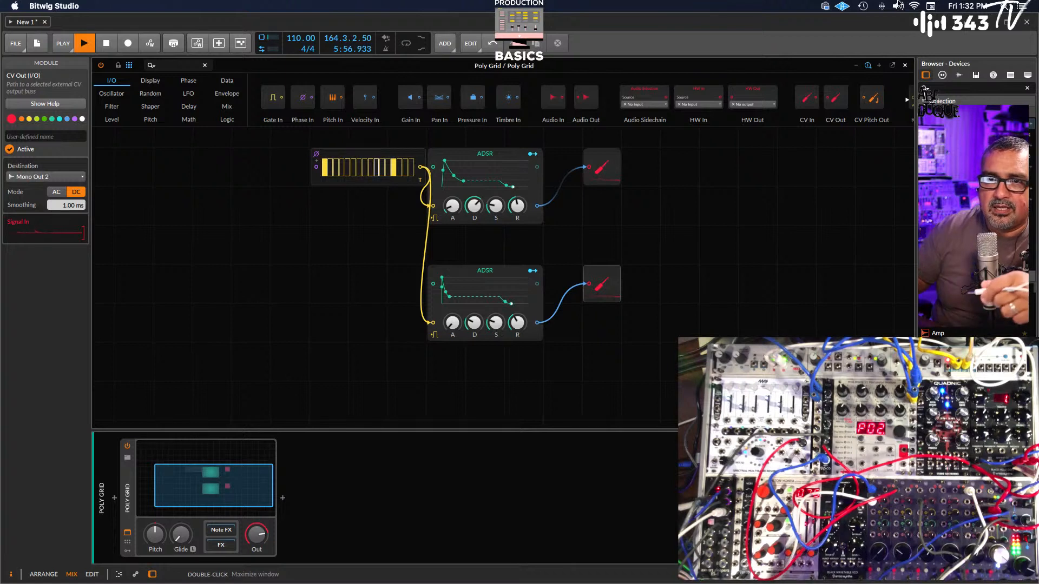
pyautogui.click(913, 6)
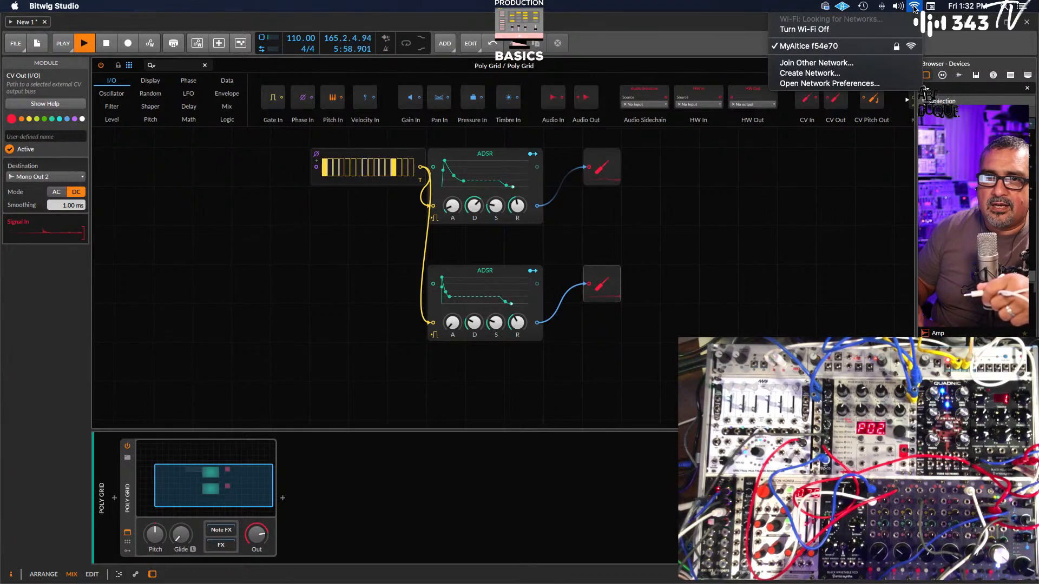
pyautogui.click(739, 13)
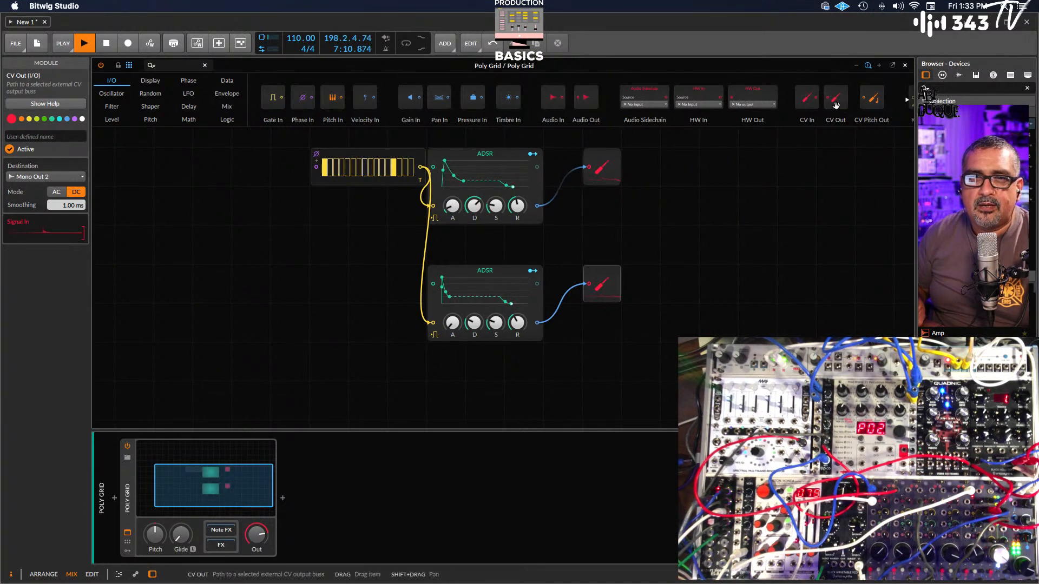
# Add a third CV Out module below the other two and set its destination to Mono Out 3
pyautogui.moveTo(842, 111); pyautogui.dragTo(655, 387)
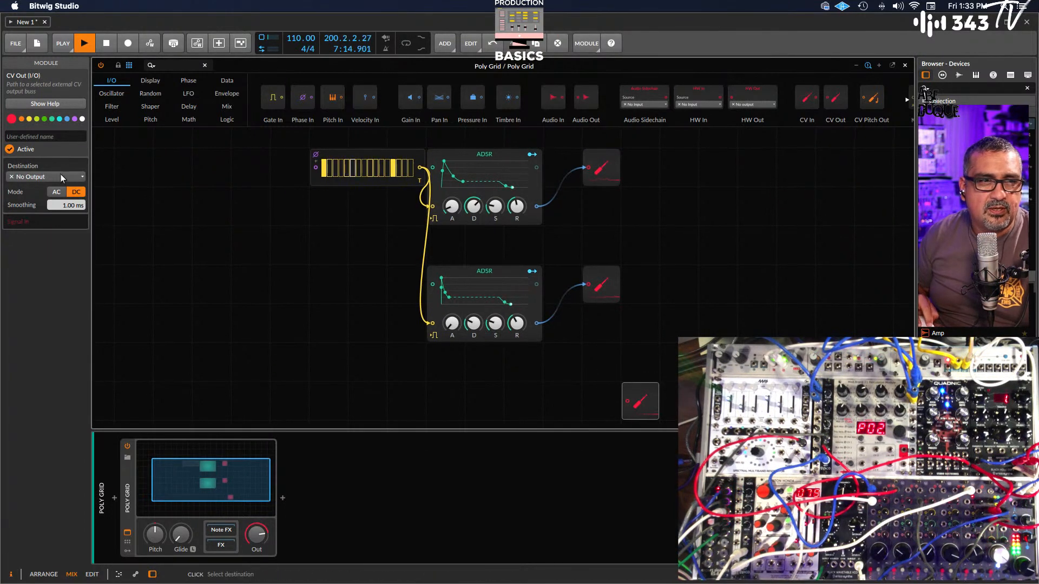
pyautogui.click(60, 174)
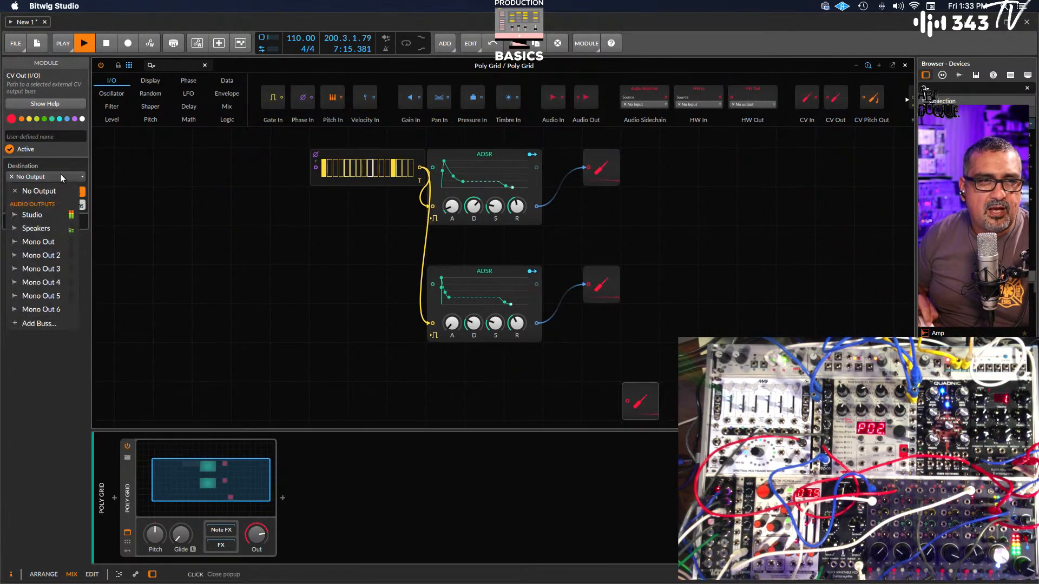
pyautogui.click(60, 269)
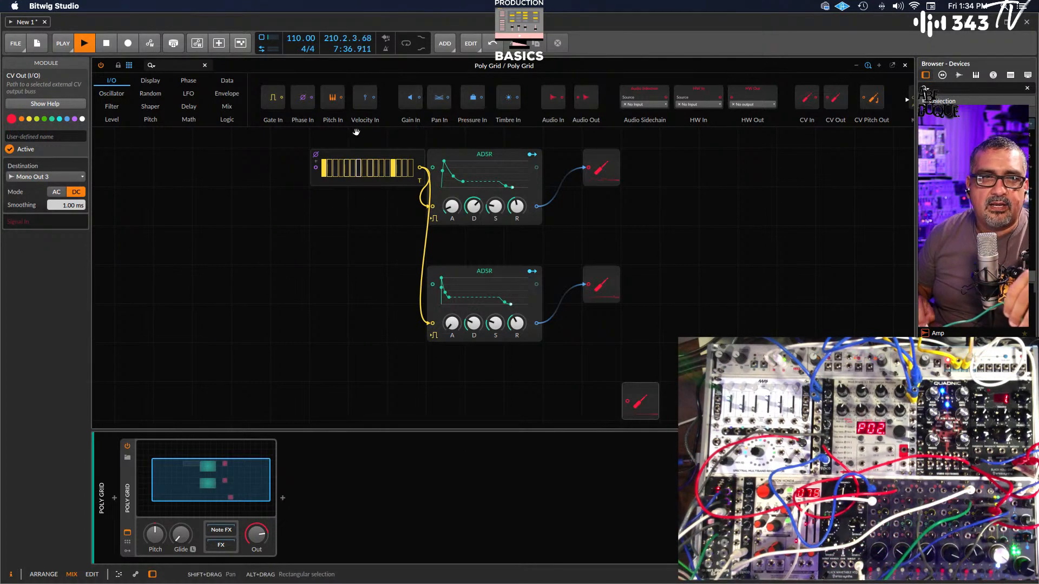
pyautogui.hscroll(1, 361, 120)
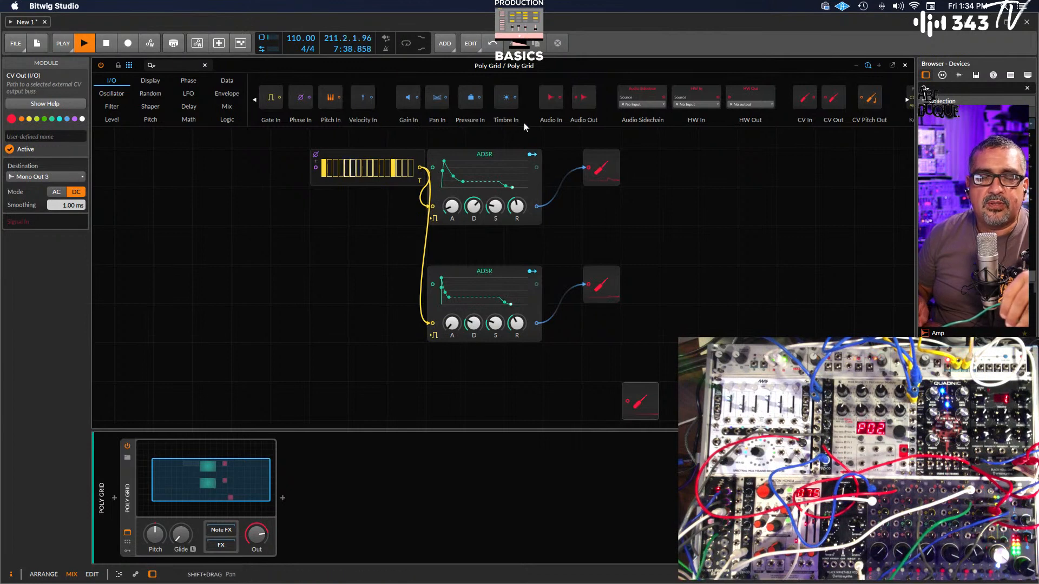
pyautogui.scroll(1, 683, 142)
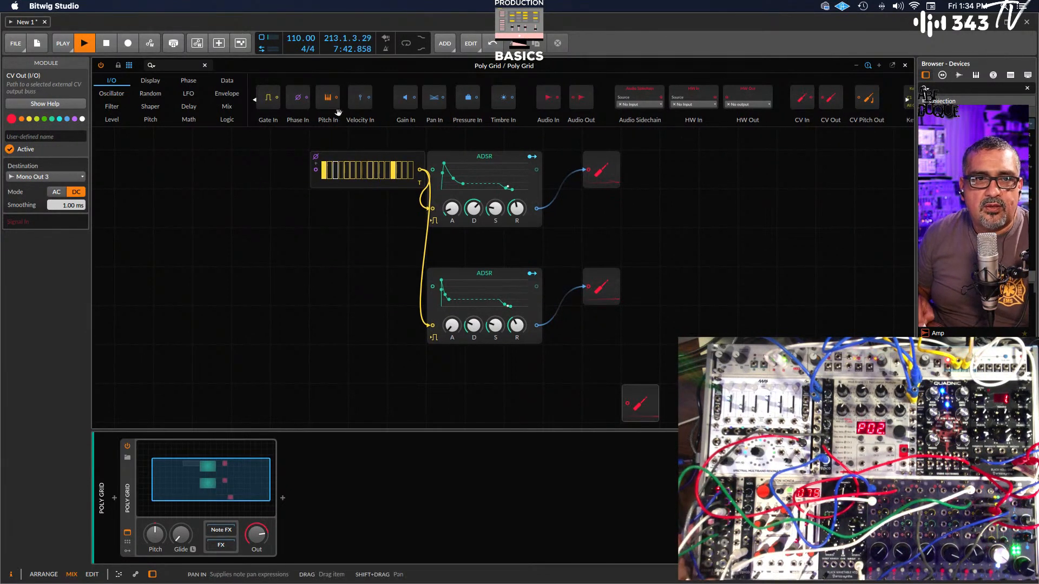
# Add a second Gates sequencer module below and to the left of the second ADSR envelope
pyautogui.hscroll(1, 338, 112)
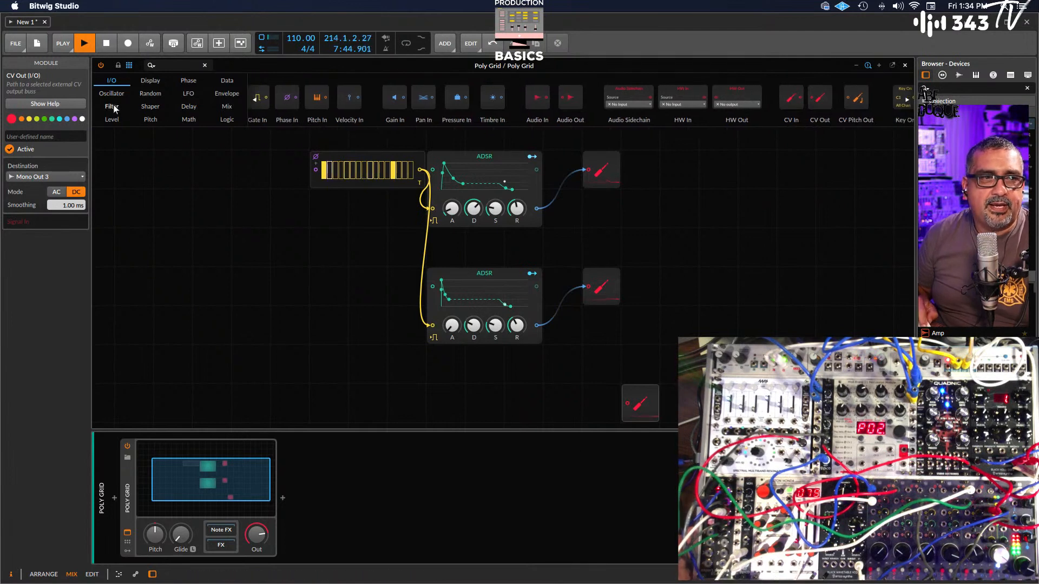
pyautogui.click(227, 81)
pyautogui.moveTo(313, 106); pyautogui.dragTo(338, 366)
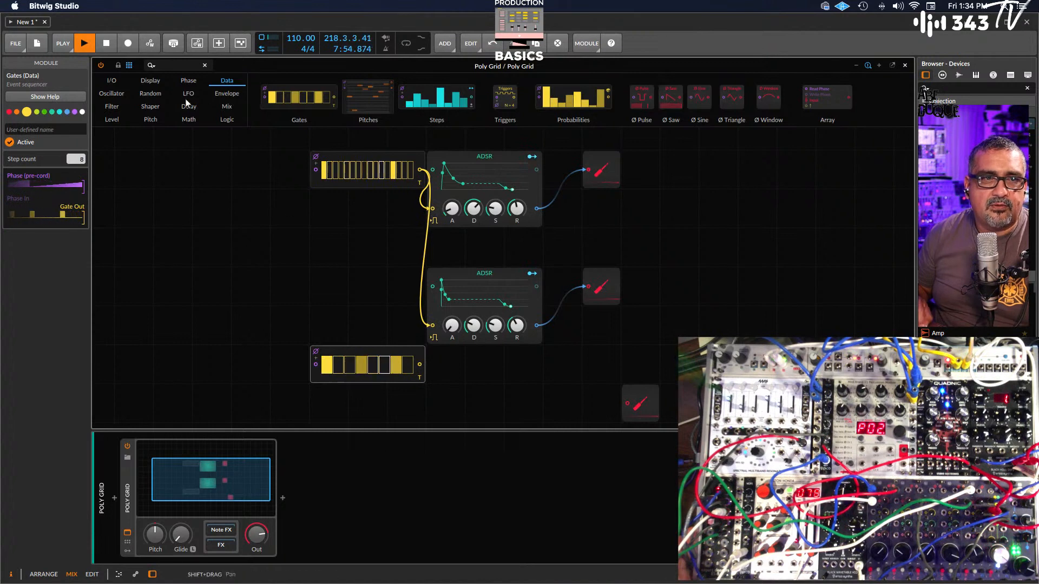
# Add a third ADSR beside the second Gates module, feed its gate input from those Gates, and connect its envelope output to the third CV Out
pyautogui.click(271, 169)
pyautogui.click(226, 93)
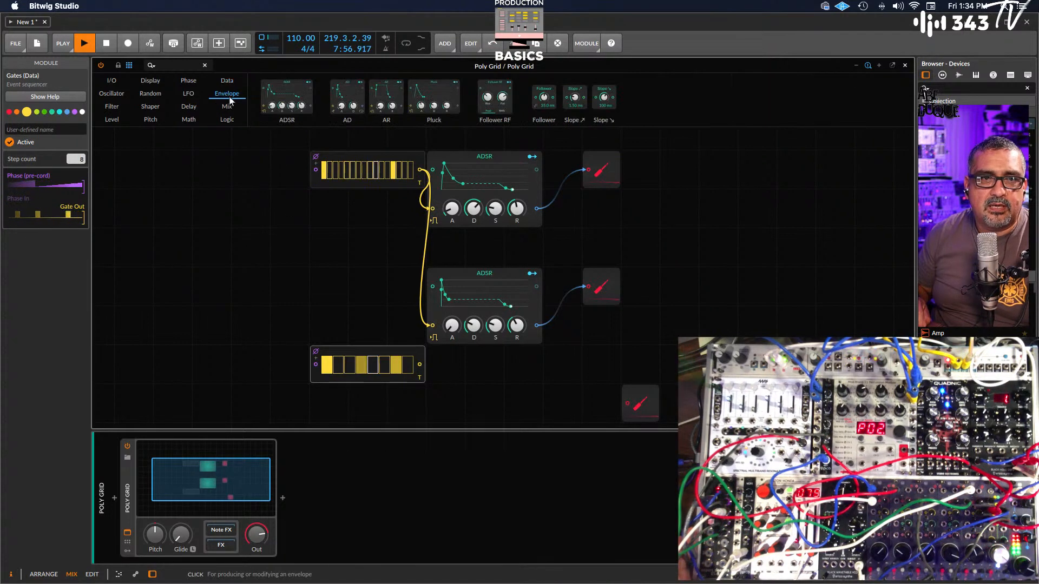
pyautogui.moveTo(287, 85)
pyautogui.mouseDown()
pyautogui.moveTo(457, 359)
pyautogui.moveTo(456, 371)
pyautogui.moveTo(377, 357)
pyautogui.moveTo(406, 366)
pyautogui.mouseUp()
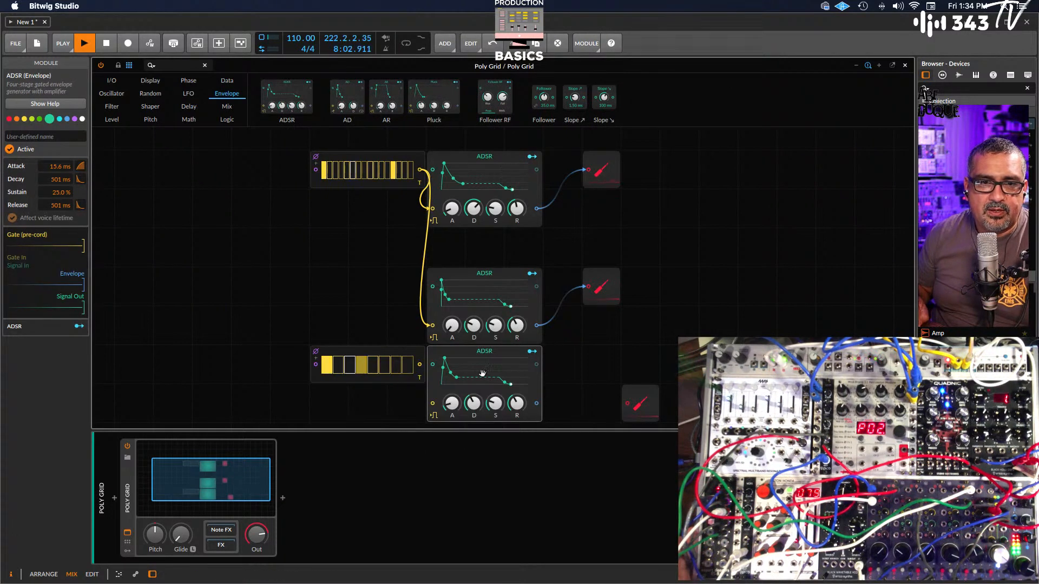
pyautogui.moveTo(502, 356); pyautogui.dragTo(529, 357)
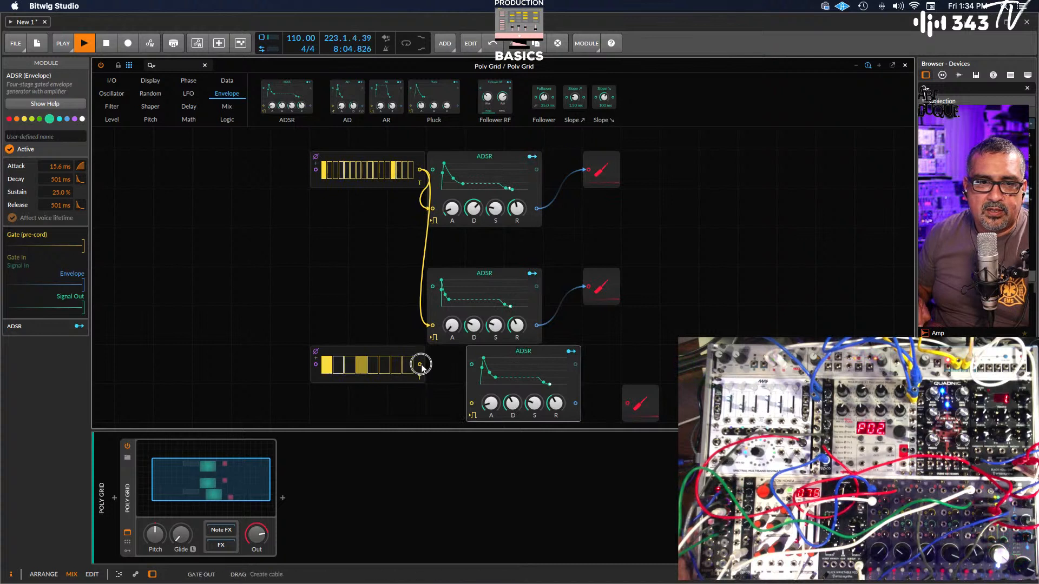
pyautogui.moveTo(420, 364); pyautogui.dragTo(471, 404)
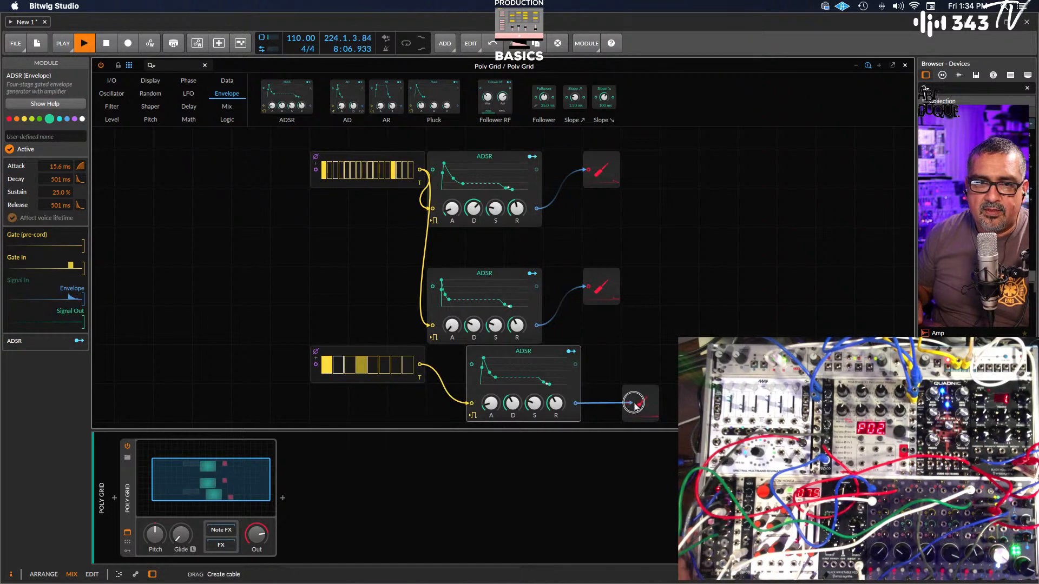
pyautogui.moveTo(576, 403); pyautogui.dragTo(629, 401)
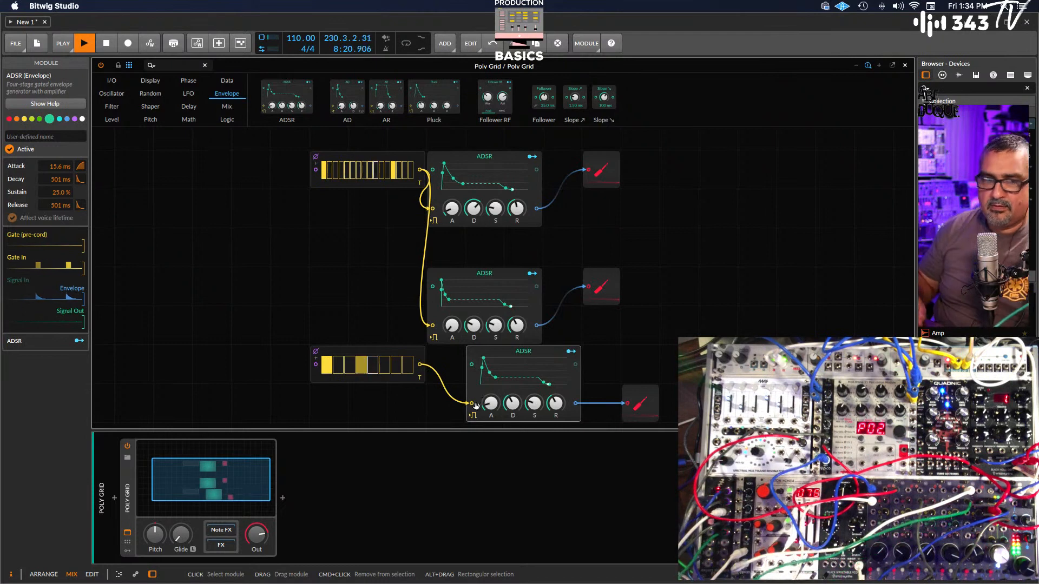
# Set the second Gates module's step count to 16 and draw extra gates across its pattern
pyautogui.scroll(-3, 564, 368)
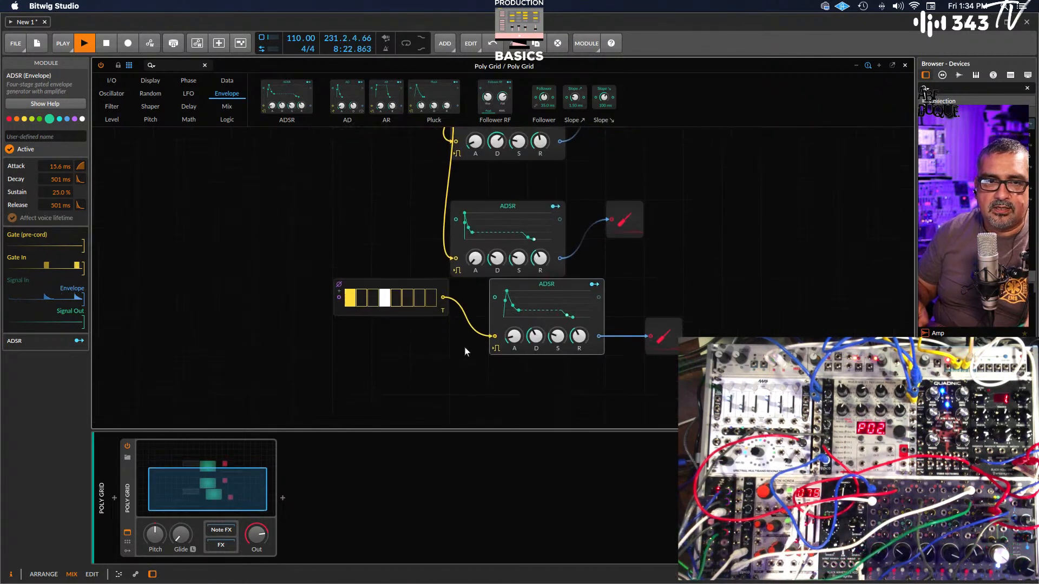
pyautogui.scroll(-2, 503, 277)
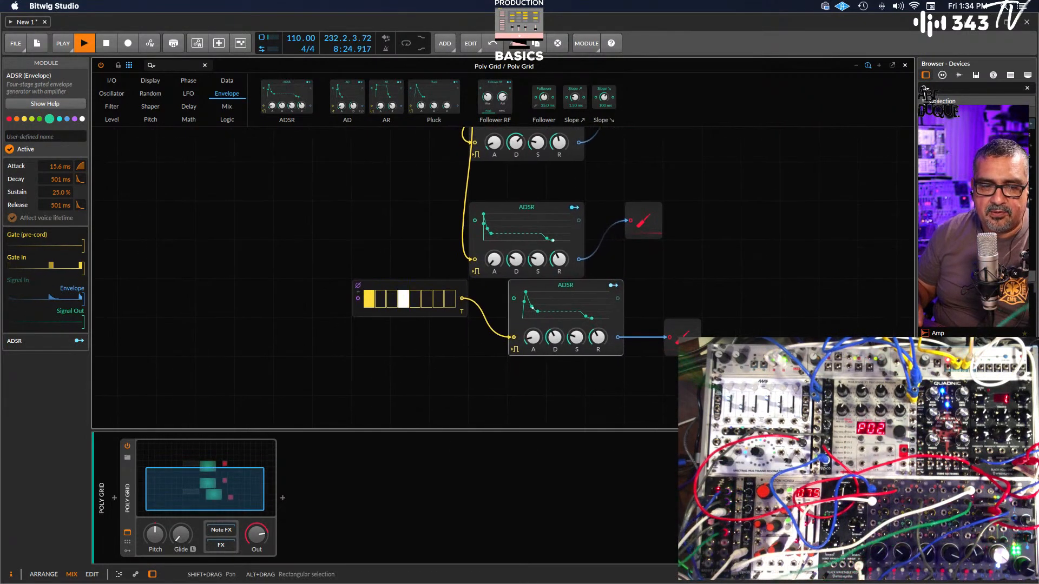
pyautogui.scroll(1, 552, 378)
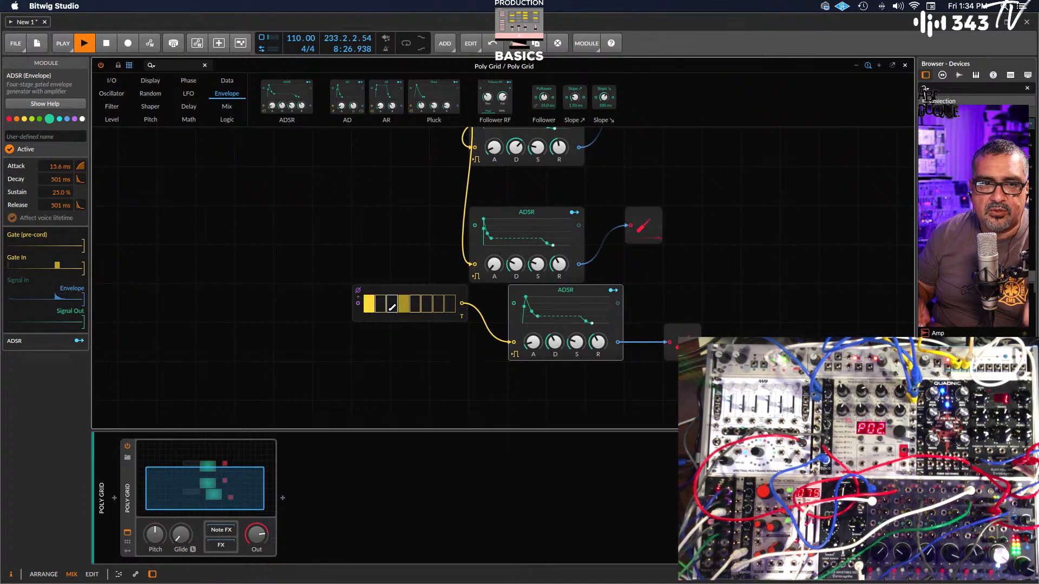
pyautogui.click(420, 288)
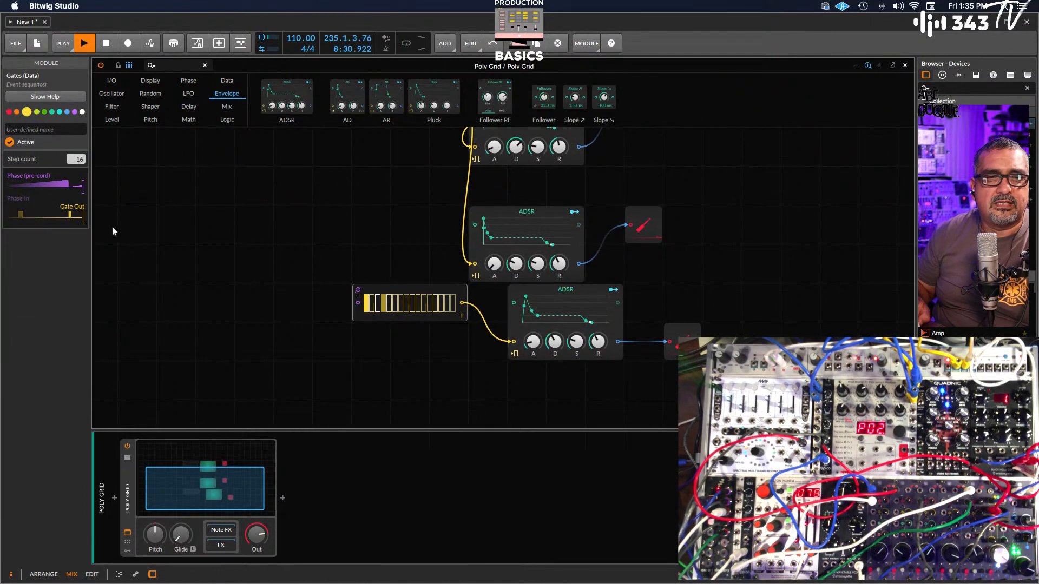
pyautogui.scroll(-1, 414, 300)
pyautogui.click(423, 300)
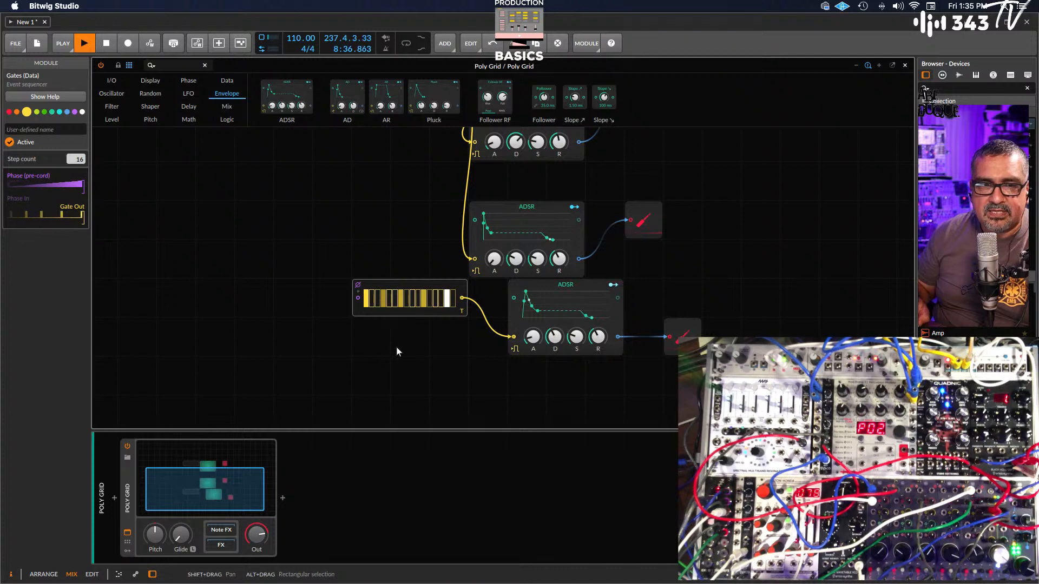
# Add a Pitches sequencer below the second Gates module and place a fourth CV Out module beside it
pyautogui.click(232, 81)
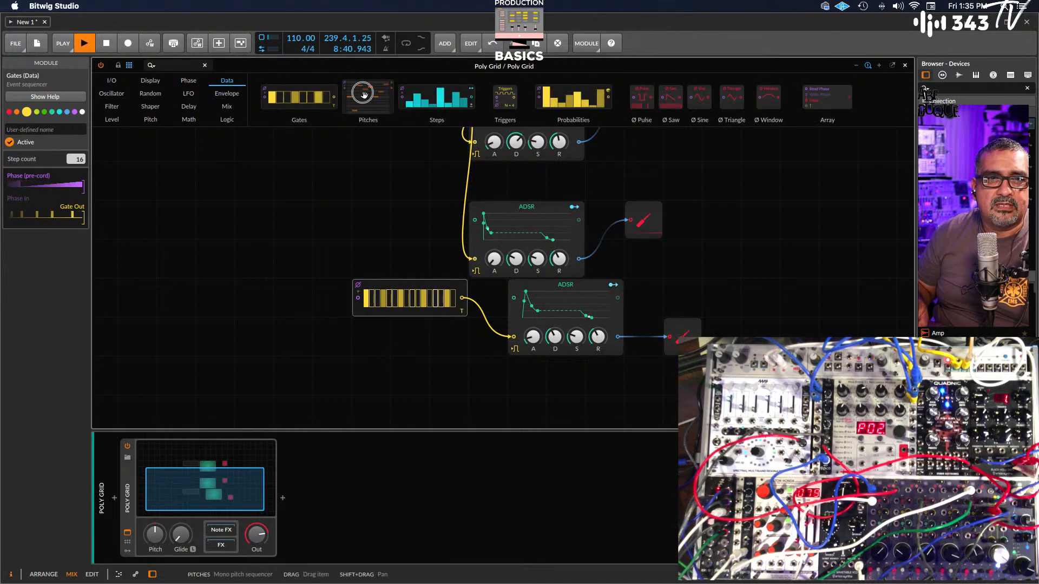
pyautogui.moveTo(372, 359); pyautogui.dragTo(388, 373)
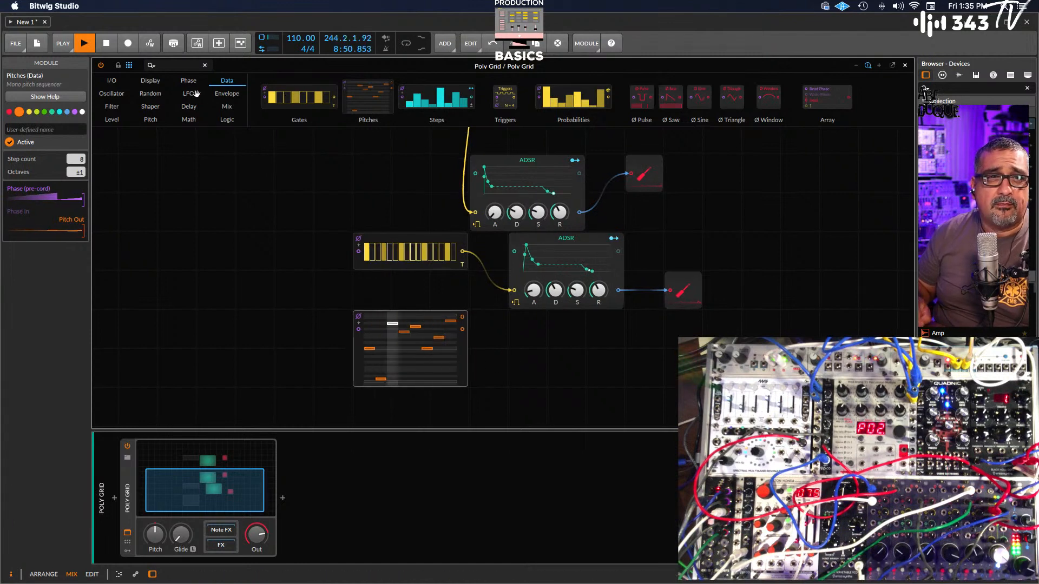
pyautogui.click(106, 79)
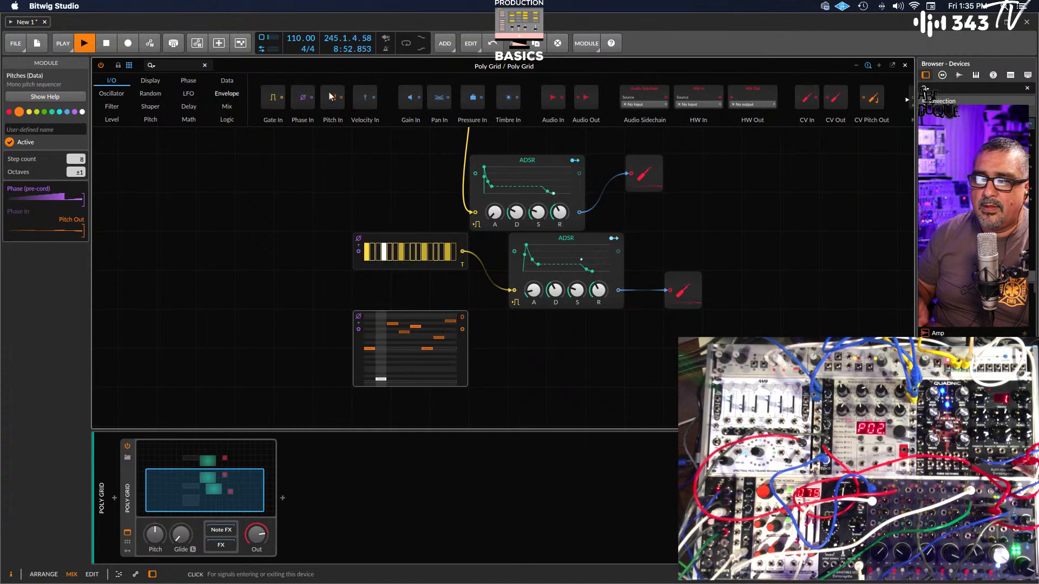
pyautogui.hscroll(1, 722, 92)
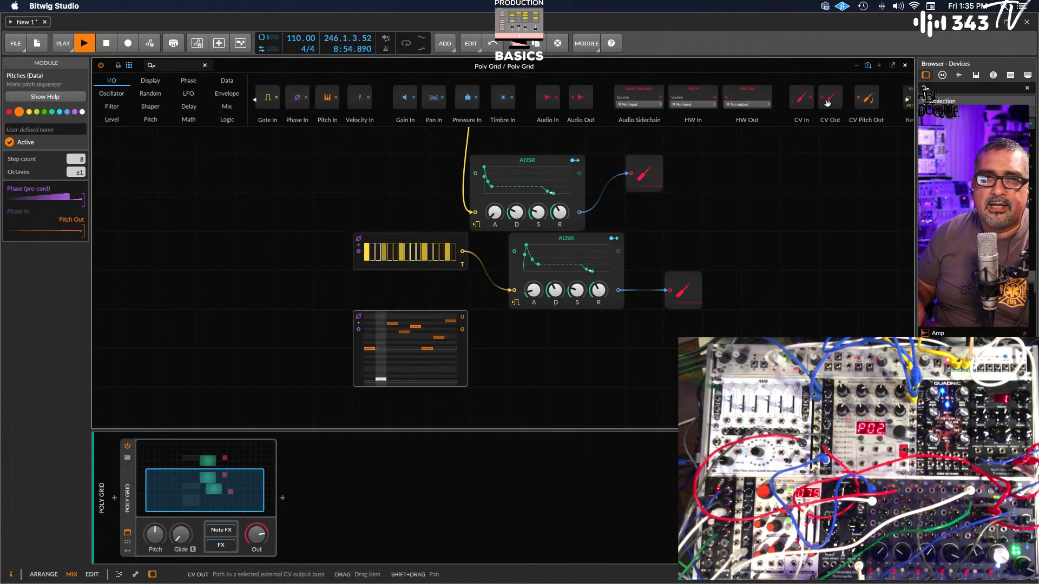
pyautogui.moveTo(828, 101); pyautogui.dragTo(809, 142)
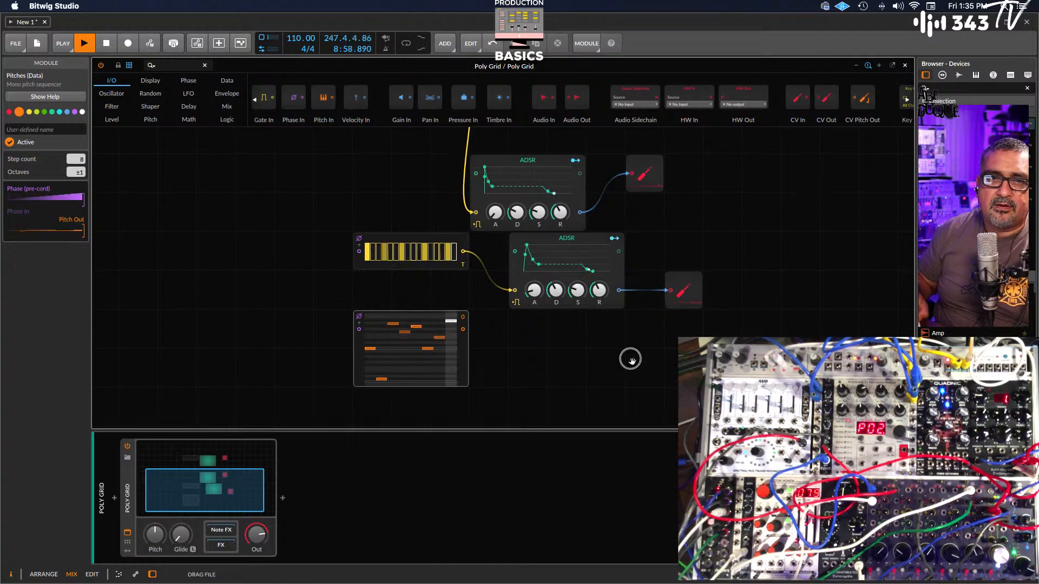
pyautogui.click(594, 356)
# Lower the Pitches module's octave offset to -8 and connect its pitch output to the fourth CV Out module
pyautogui.moveTo(463, 319); pyautogui.dragTo(462, 318)
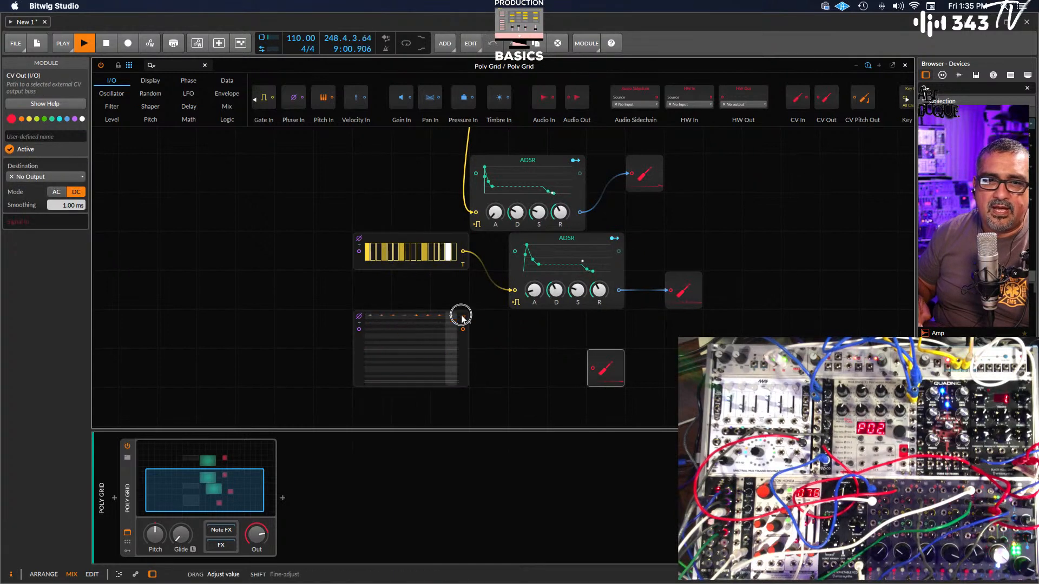
pyautogui.scroll(6, 414, 339)
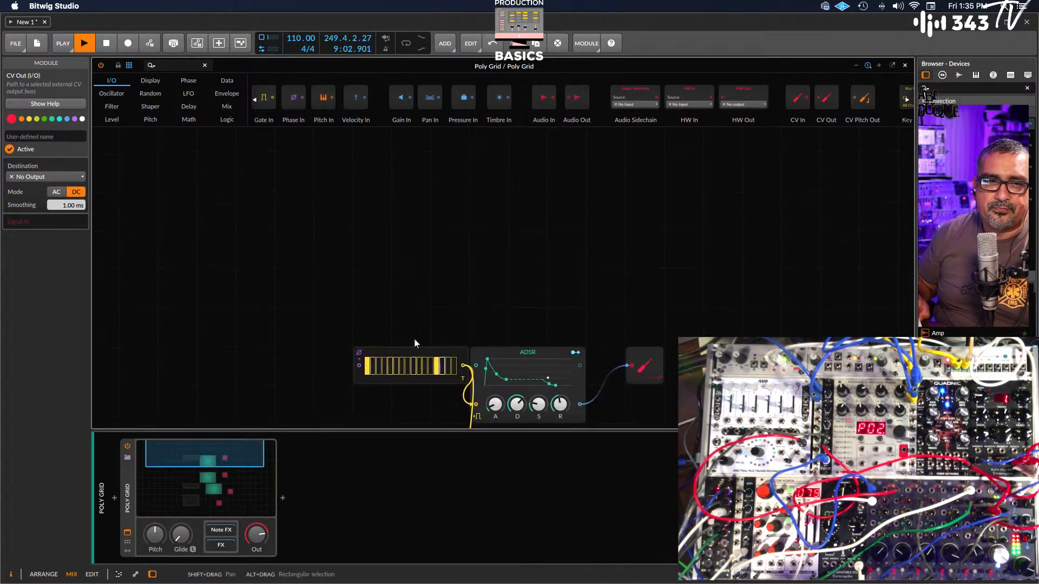
pyautogui.scroll(-6, 414, 336)
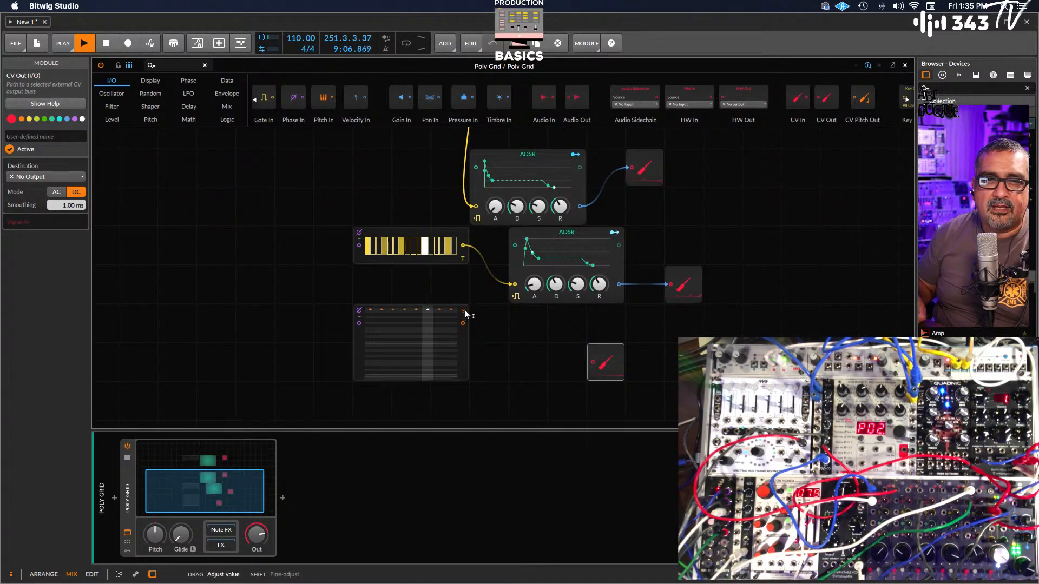
pyautogui.moveTo(462, 324); pyautogui.dragTo(599, 363)
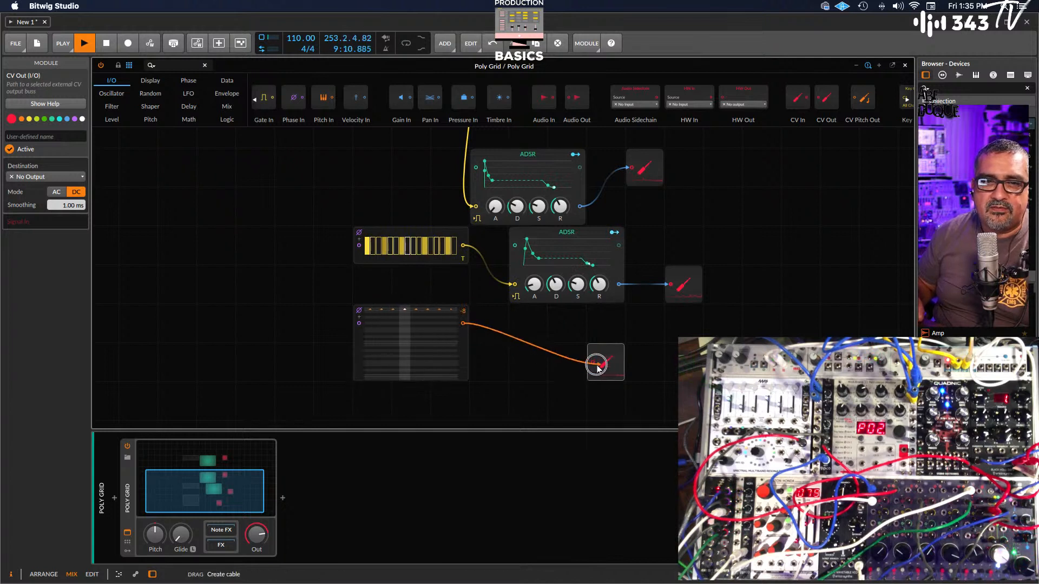
pyautogui.moveTo(594, 363); pyautogui.dragTo(594, 363)
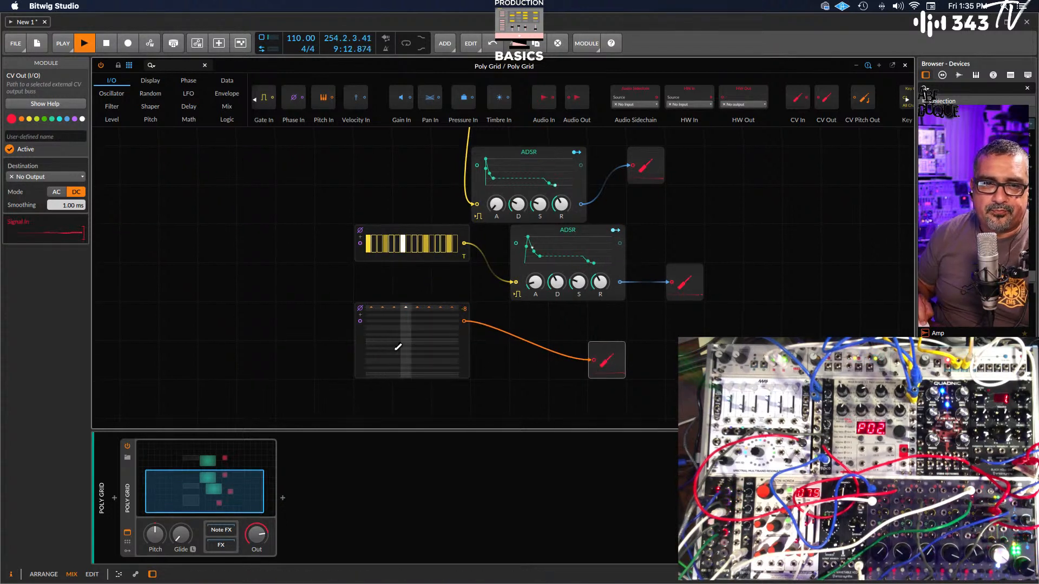
# Enlarge the Pitches module in both height and width to make its note grid easier to edit
pyautogui.scroll(-5, 401, 369)
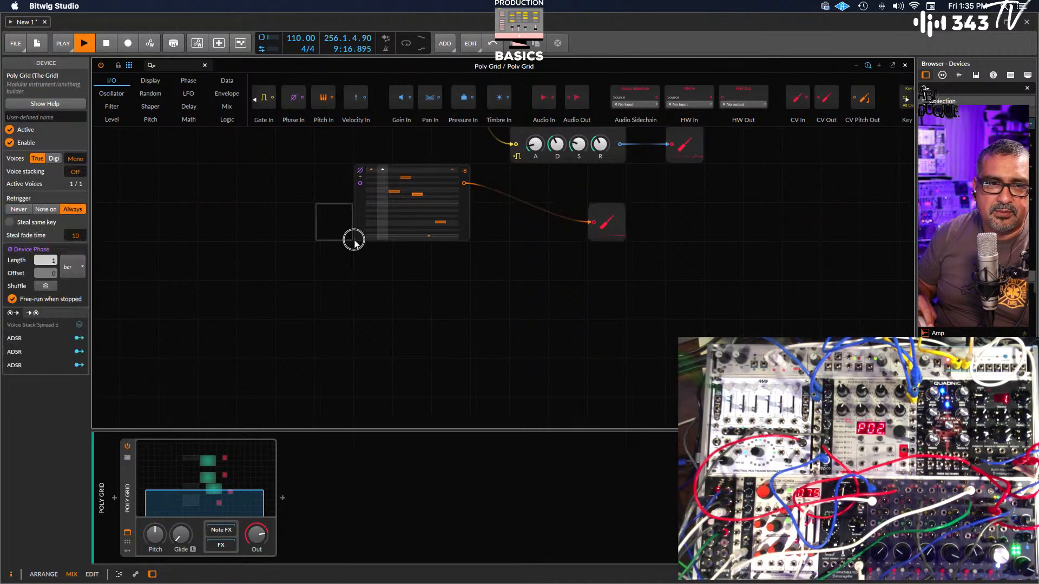
pyautogui.click(355, 238)
pyautogui.moveTo(353, 238); pyautogui.dragTo(342, 264)
pyautogui.click(355, 238)
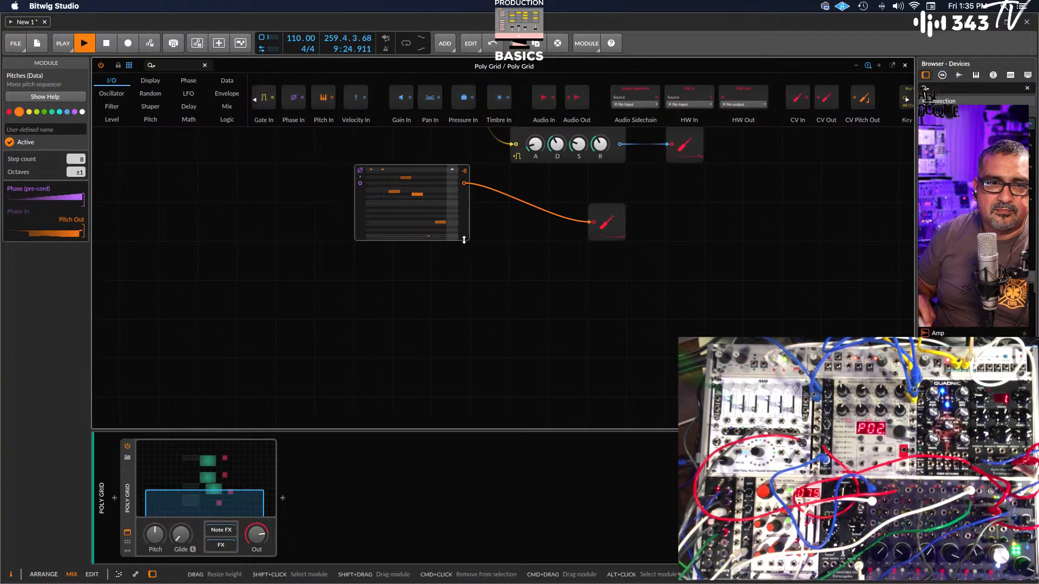
pyautogui.moveTo(464, 240); pyautogui.dragTo(510, 343)
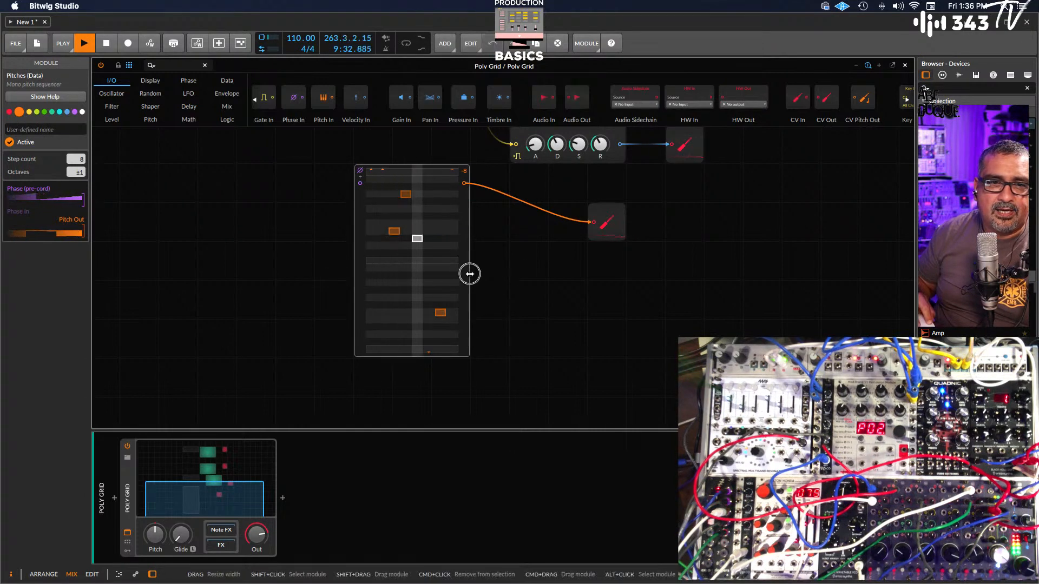
pyautogui.moveTo(470, 274); pyautogui.dragTo(546, 273)
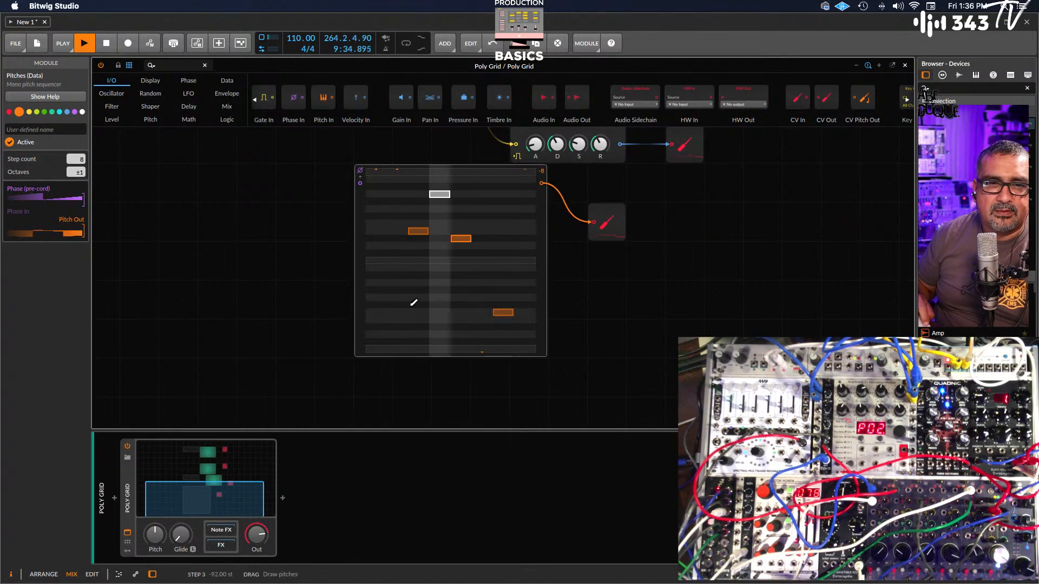
# Draw a pitch pattern in the Pitches module, set its step count to 16, and draw notes for the added steps
pyautogui.moveTo(414, 302)
pyautogui.mouseDown()
pyautogui.moveTo(378, 332)
pyautogui.moveTo(442, 294)
pyautogui.moveTo(485, 324)
pyautogui.moveTo(522, 327)
pyautogui.moveTo(498, 250)
pyautogui.mouseUp()
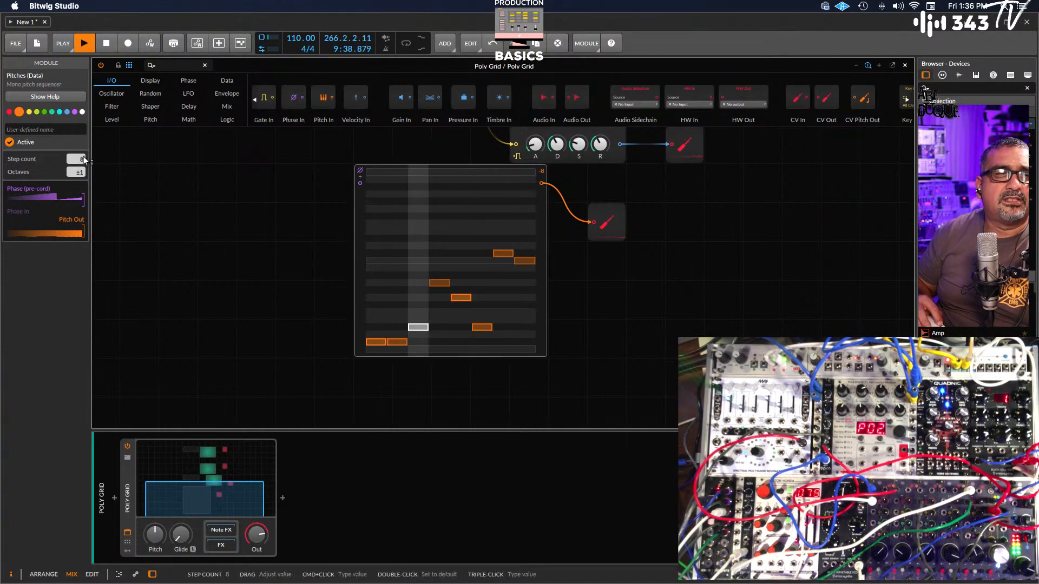
pyautogui.moveTo(81, 158); pyautogui.dragTo(82, 157)
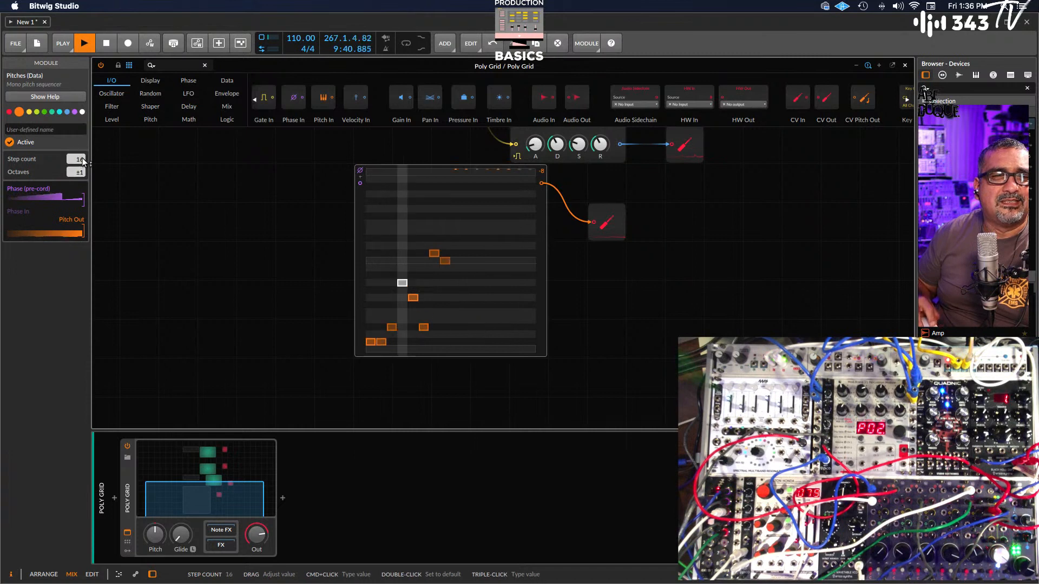
pyautogui.moveTo(445, 312); pyautogui.dragTo(530, 319)
pyautogui.moveTo(591, 293); pyautogui.dragTo(591, 302)
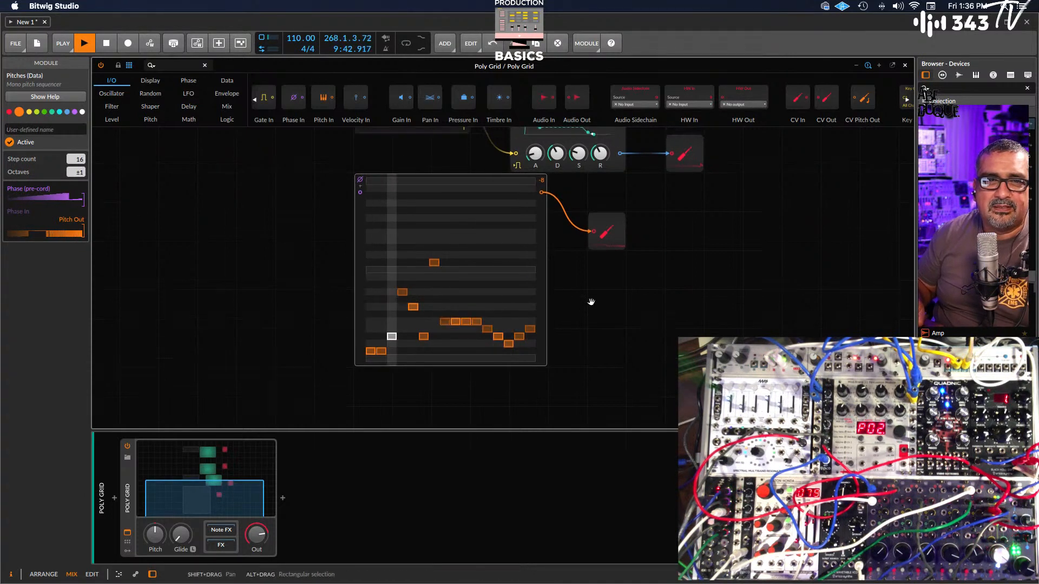
# Set the destination of the fourth CV Out module, fed by the Pitches module, to Mono Out 4
pyautogui.scroll(3, 591, 302)
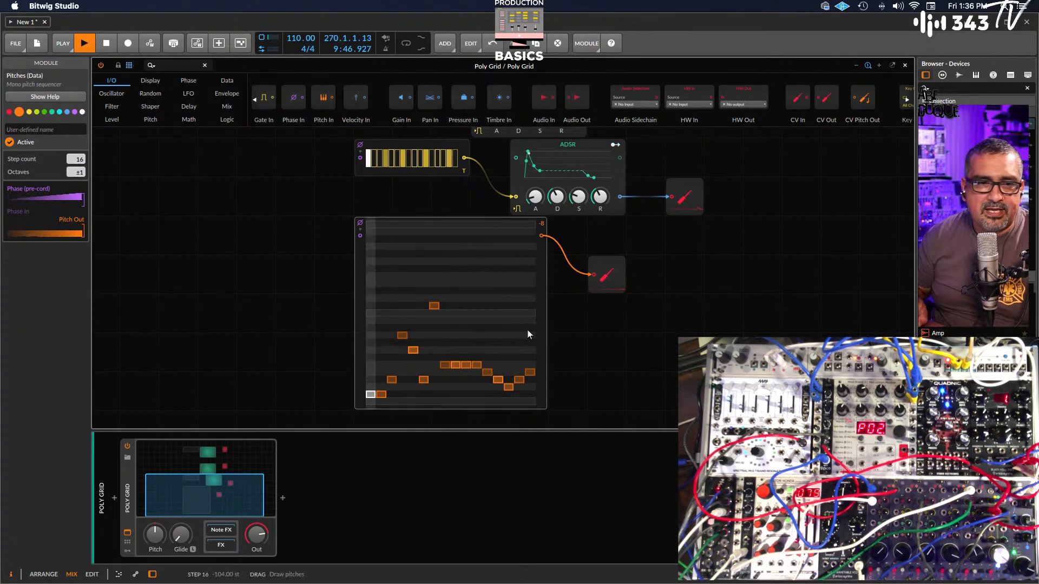
pyautogui.click(609, 279)
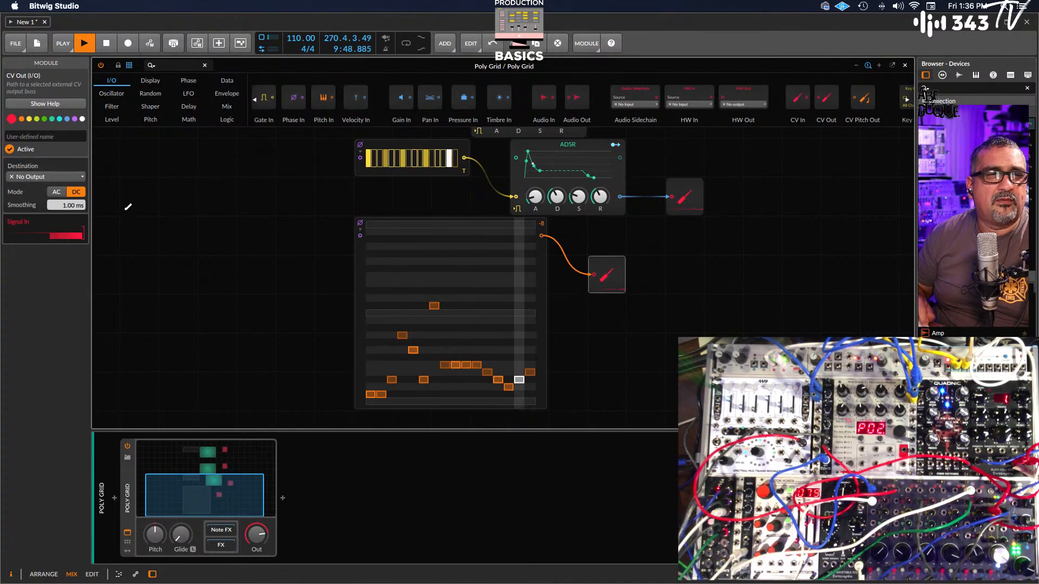
pyautogui.click(48, 175)
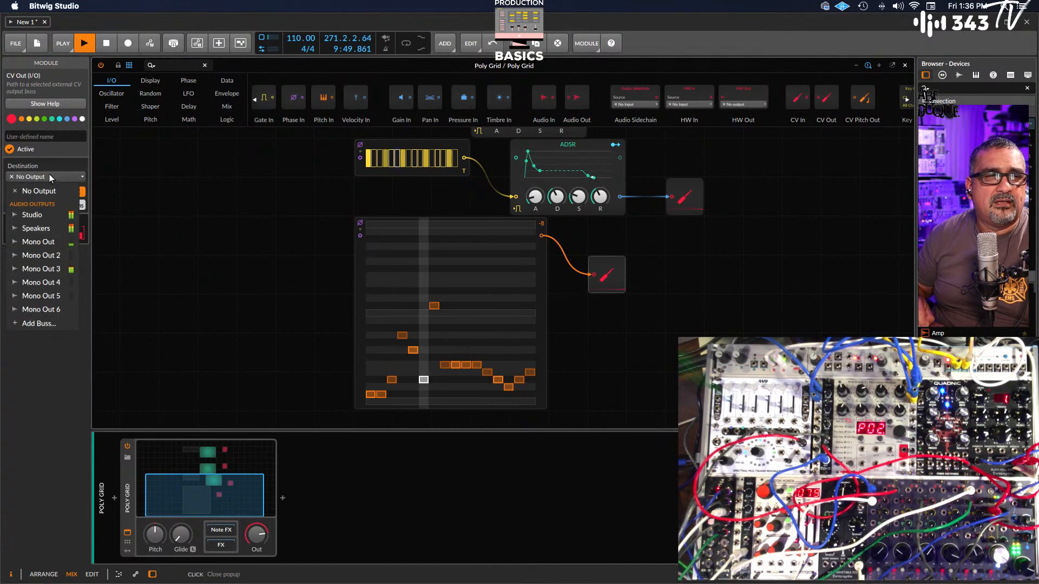
pyautogui.click(63, 283)
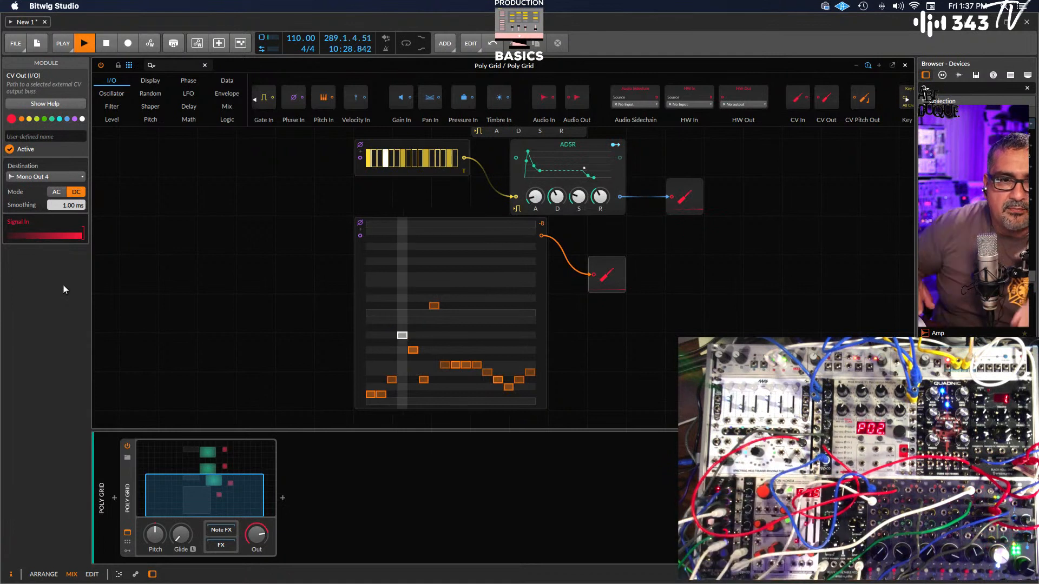
# Redraw the Pitches pattern with a wider range of notes and close the Poly Grid editor
pyautogui.moveTo(369, 317)
pyautogui.mouseDown()
pyautogui.moveTo(448, 199)
pyautogui.moveTo(467, 375)
pyautogui.moveTo(517, 322)
pyautogui.moveTo(521, 232)
pyautogui.mouseUp()
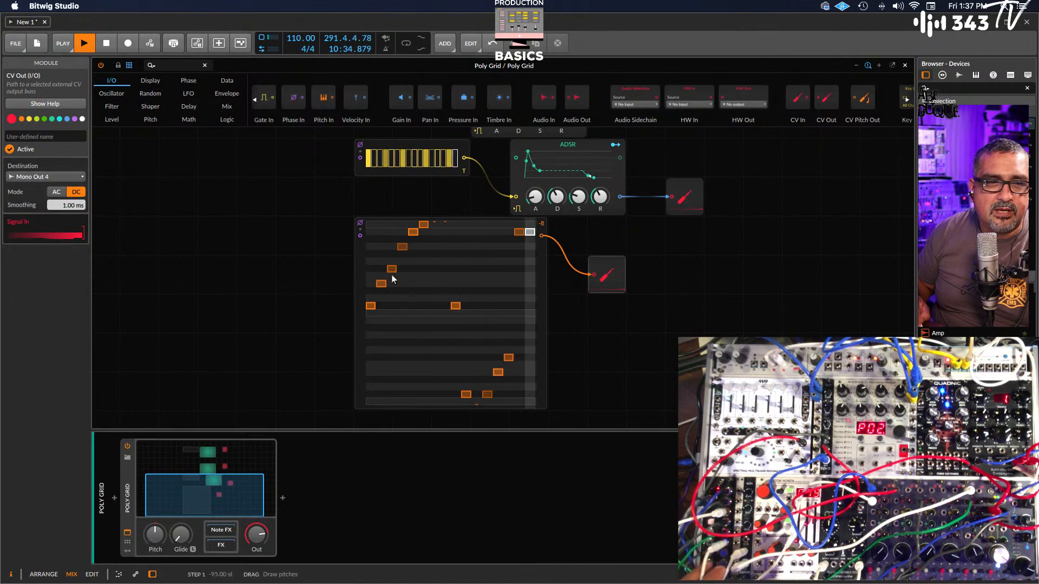
pyautogui.click(904, 65)
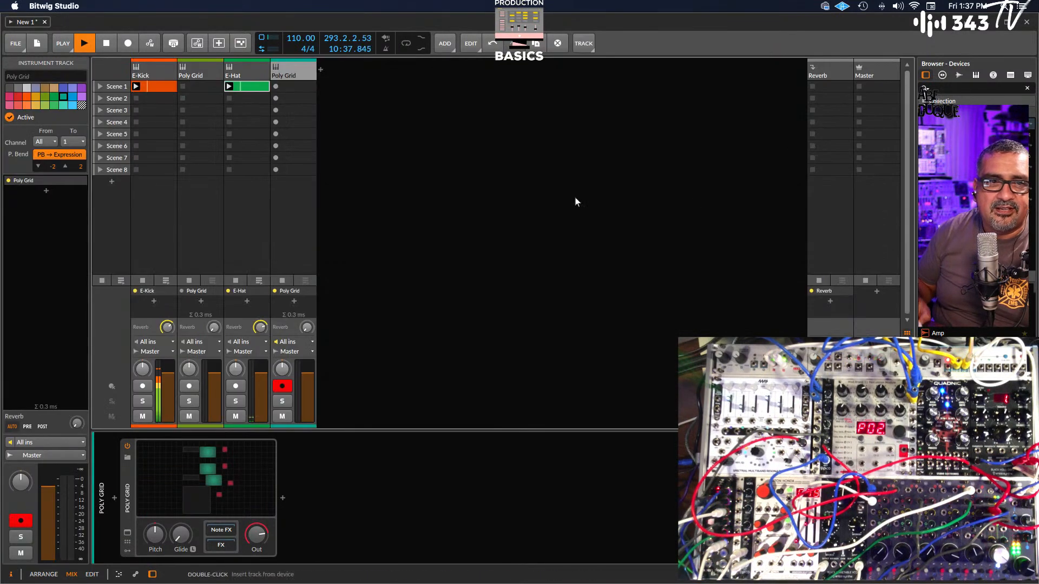
# Activate the second track's Poly Grid device and open its patch to examine the Pitches module and its CV Out
pyautogui.click(196, 77)
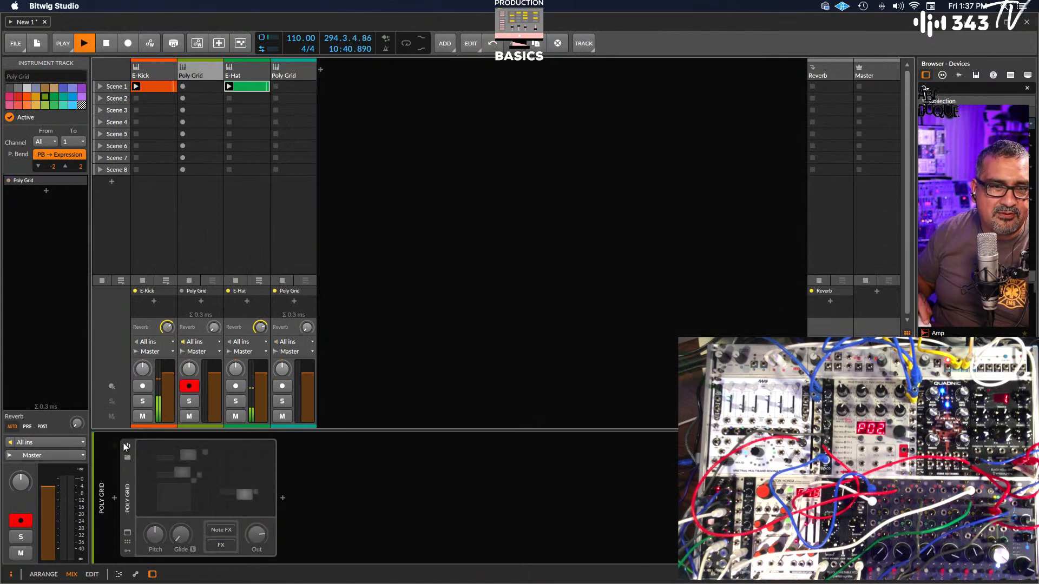
pyautogui.click(193, 485)
pyautogui.click(190, 484)
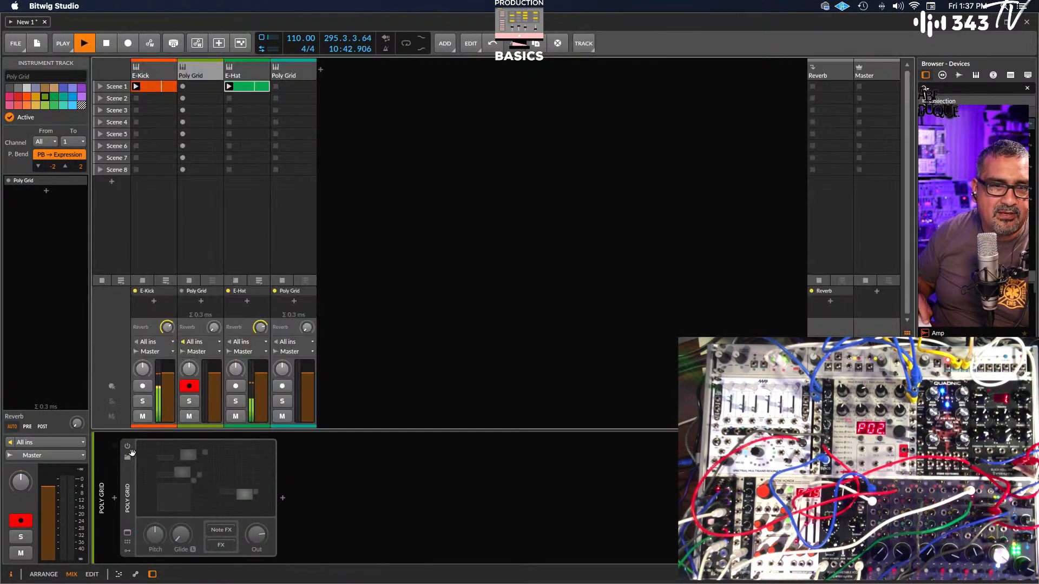
pyautogui.click(127, 446)
pyautogui.click(186, 472)
pyautogui.click(186, 472)
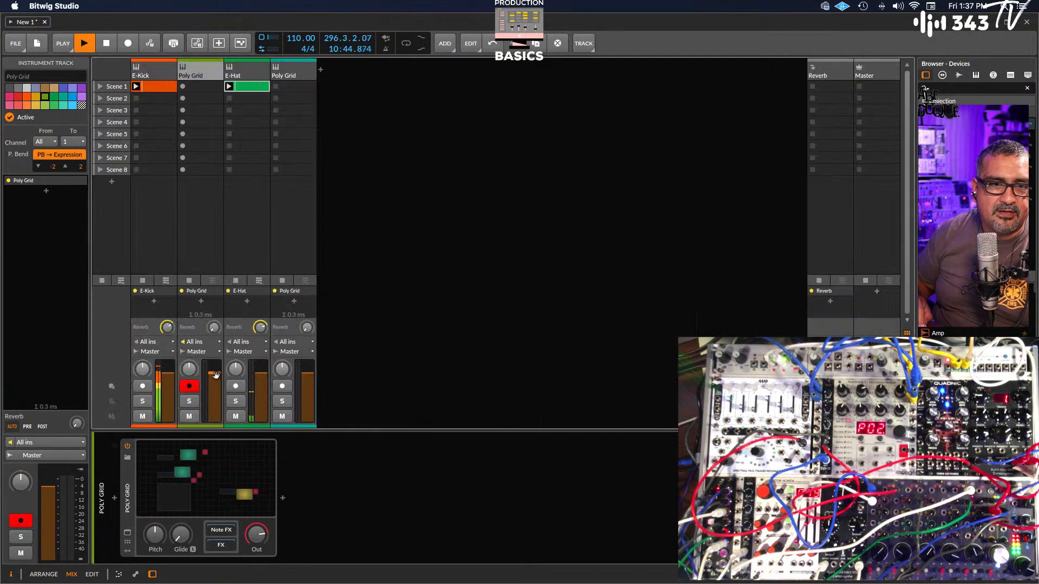
pyautogui.click(172, 479)
pyautogui.click(172, 479)
pyautogui.click(172, 479)
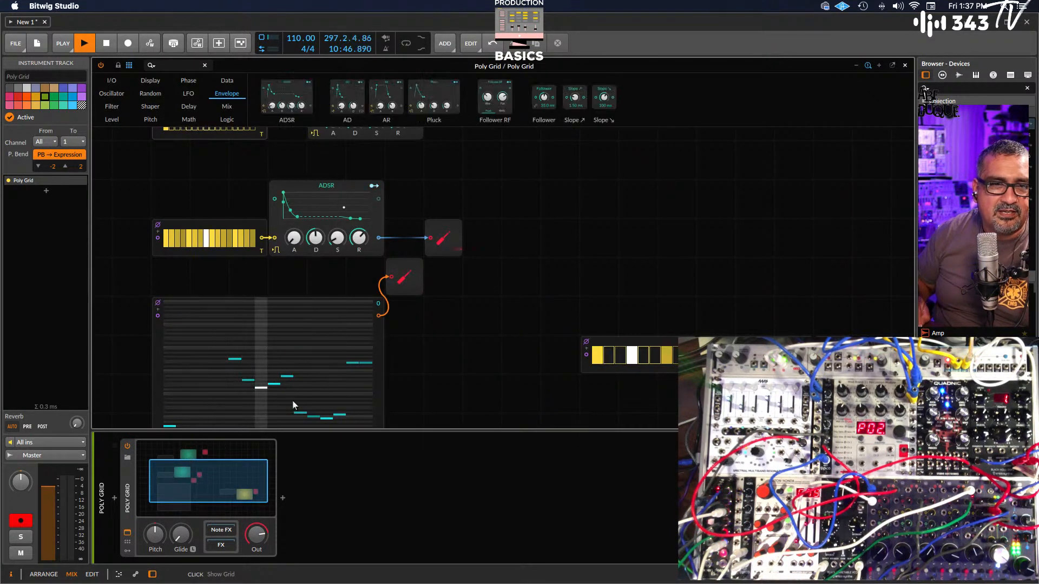
pyautogui.scroll(-4, 339, 349)
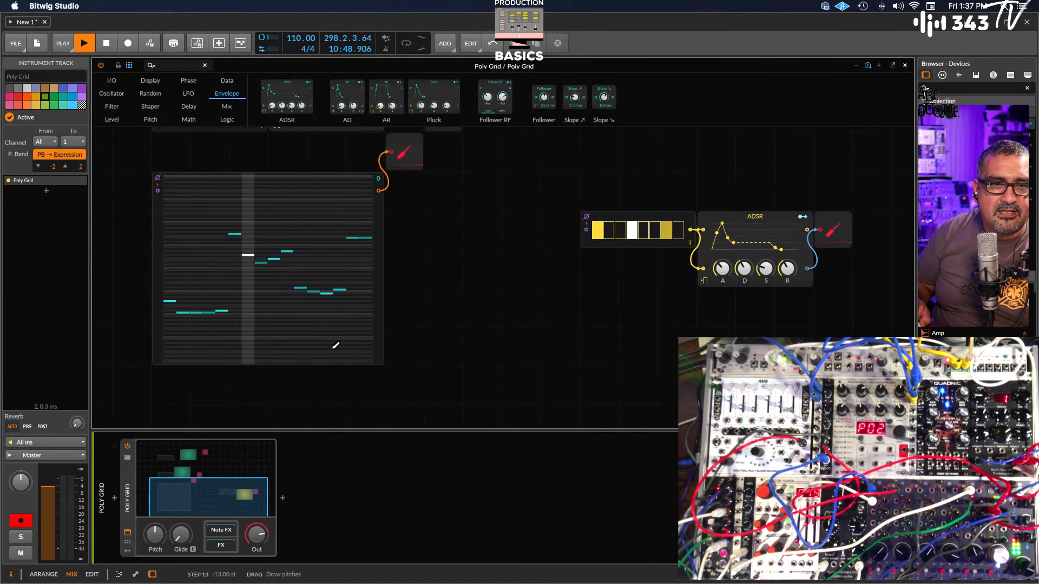
pyautogui.scroll(2, 336, 344)
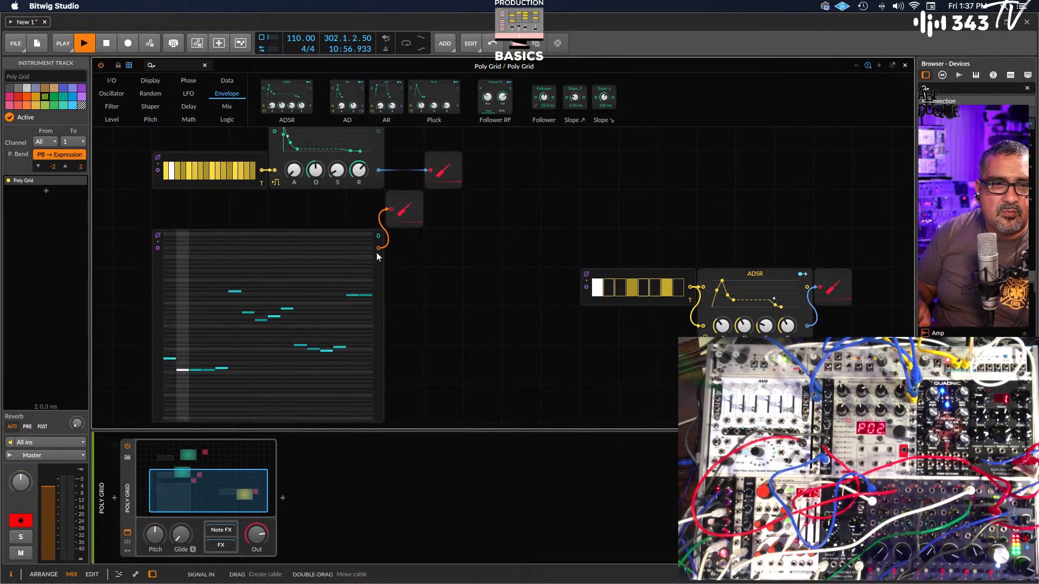
pyautogui.scroll(-1, 397, 244)
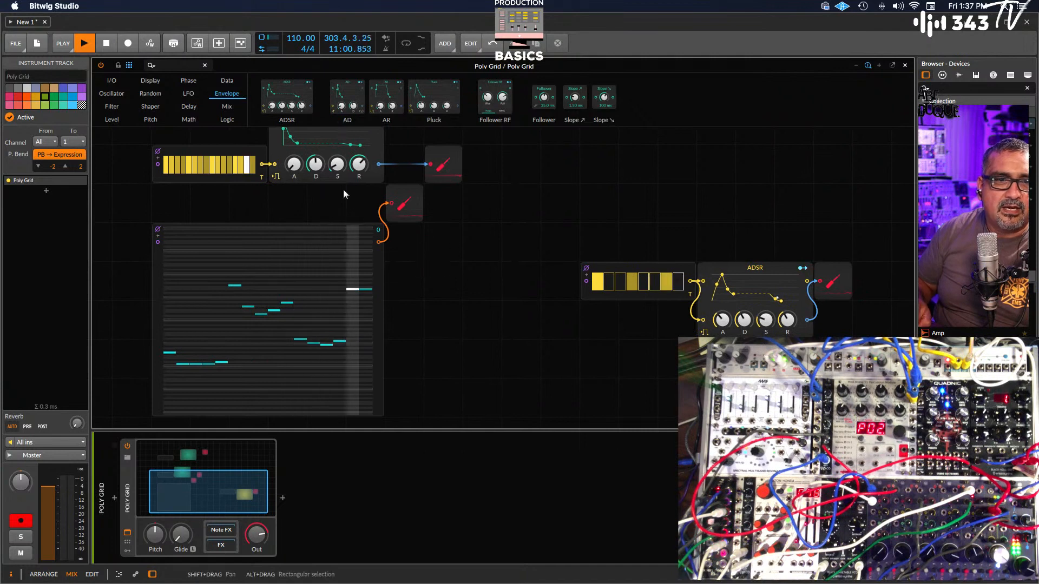
# Deactivate the second track's Poly Grid and reopen the fourth track's Poly Grid patch at its Pitches module
pyautogui.click(129, 446)
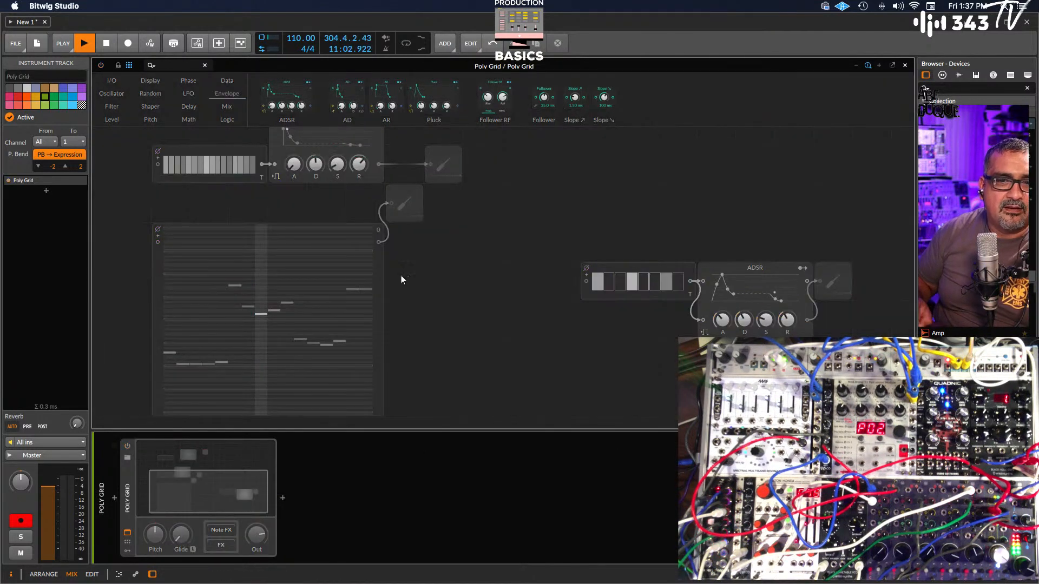
pyautogui.click(905, 65)
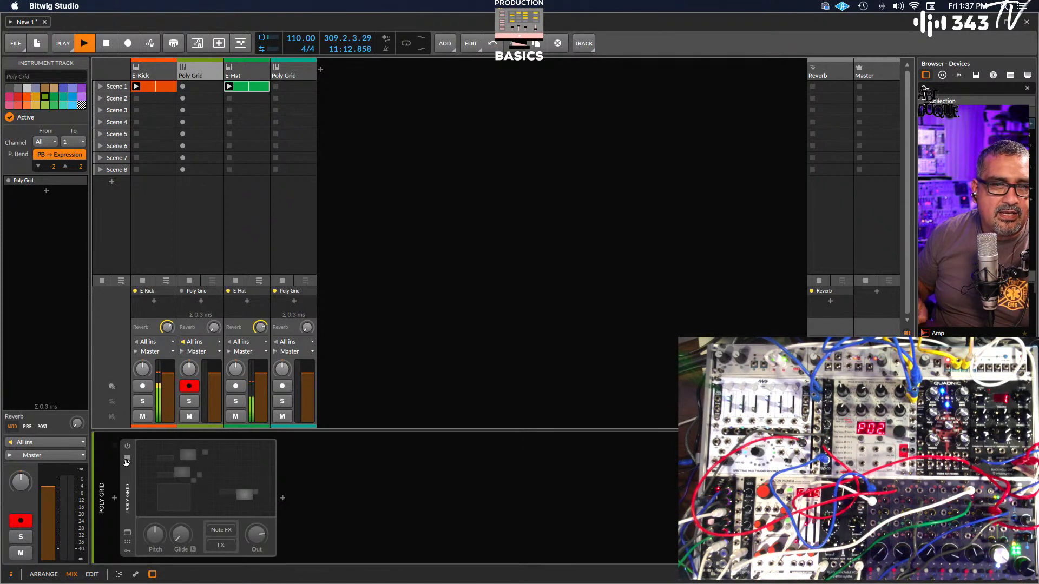
pyautogui.click(287, 75)
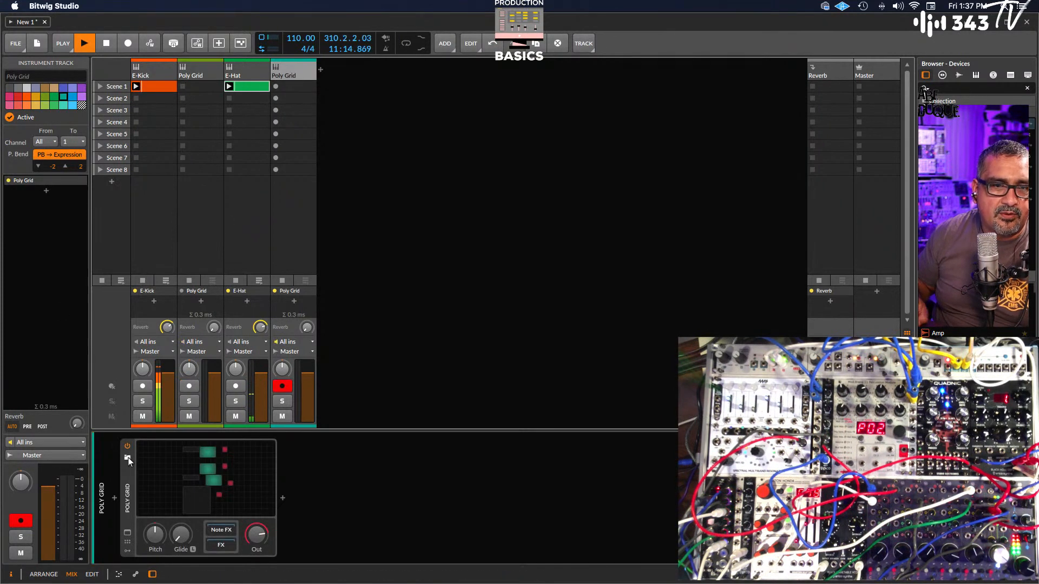
pyautogui.click(165, 485)
pyautogui.click(164, 485)
pyautogui.click(164, 485)
pyautogui.scroll(-3, 304, 324)
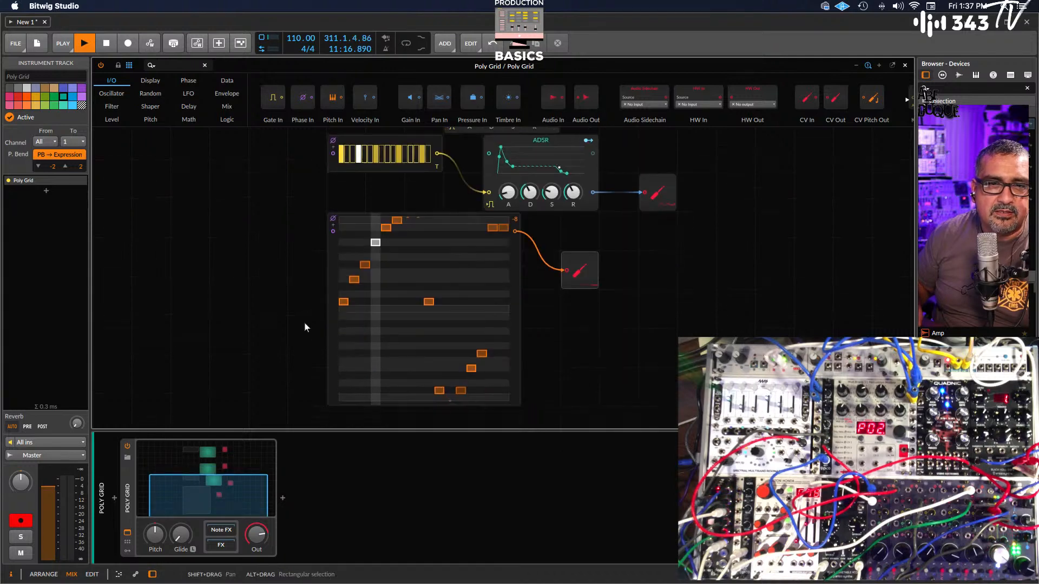
pyautogui.scroll(-3, 304, 323)
pyautogui.scroll(2, 304, 323)
# Delete the 16-step Pitches module from the fourth track's patch
pyautogui.click(361, 210)
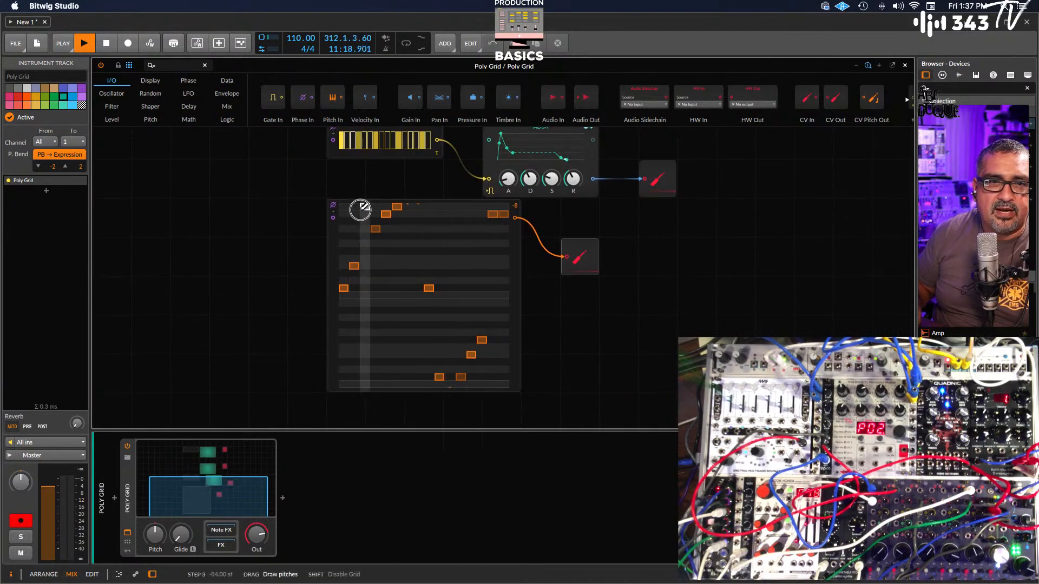
pyautogui.click(325, 275)
pyautogui.click(329, 278)
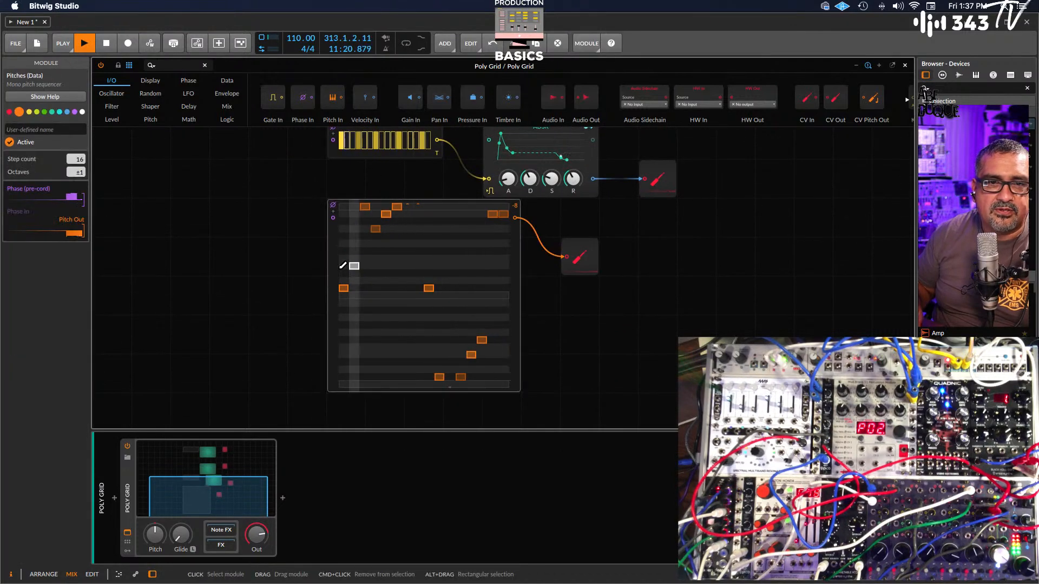
pyautogui.press('Delete')
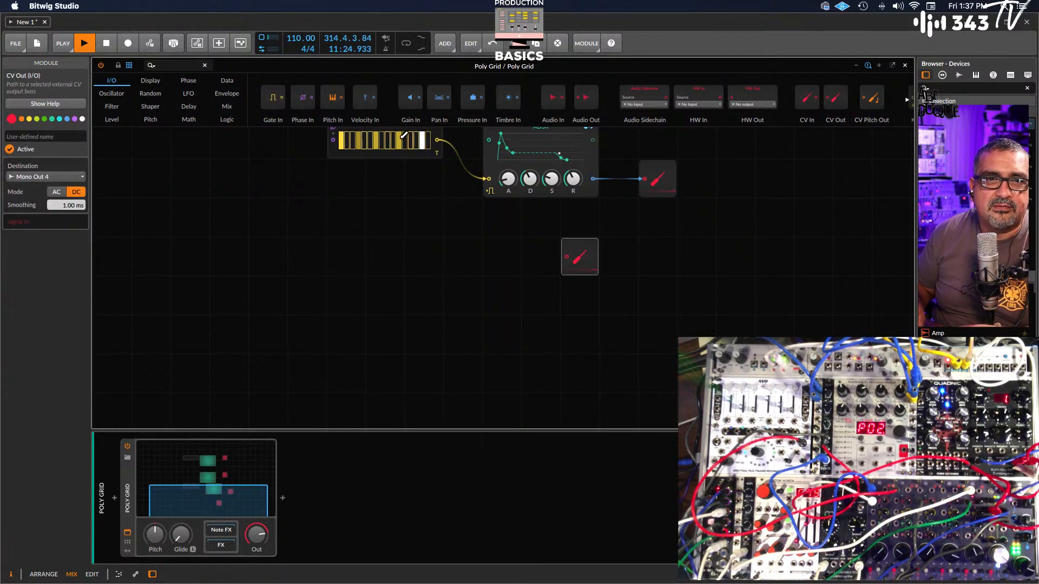
# Add a new, widened Pitches module and connect its pitch output to the Mono Out 4 CV Out module
pyautogui.click(226, 82)
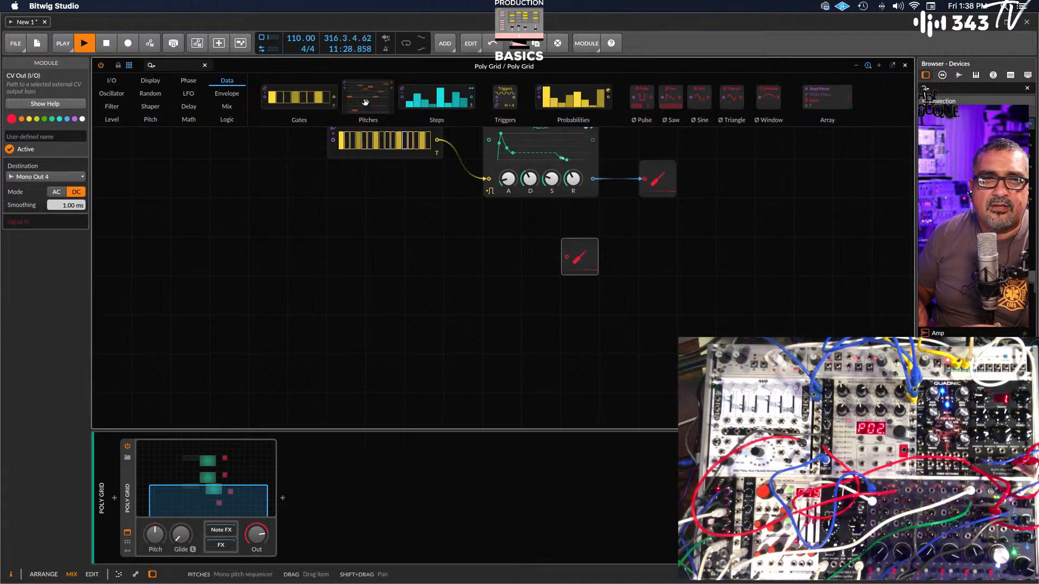
pyautogui.moveTo(333, 263); pyautogui.dragTo(303, 261)
pyautogui.moveTo(403, 308); pyautogui.dragTo(499, 322)
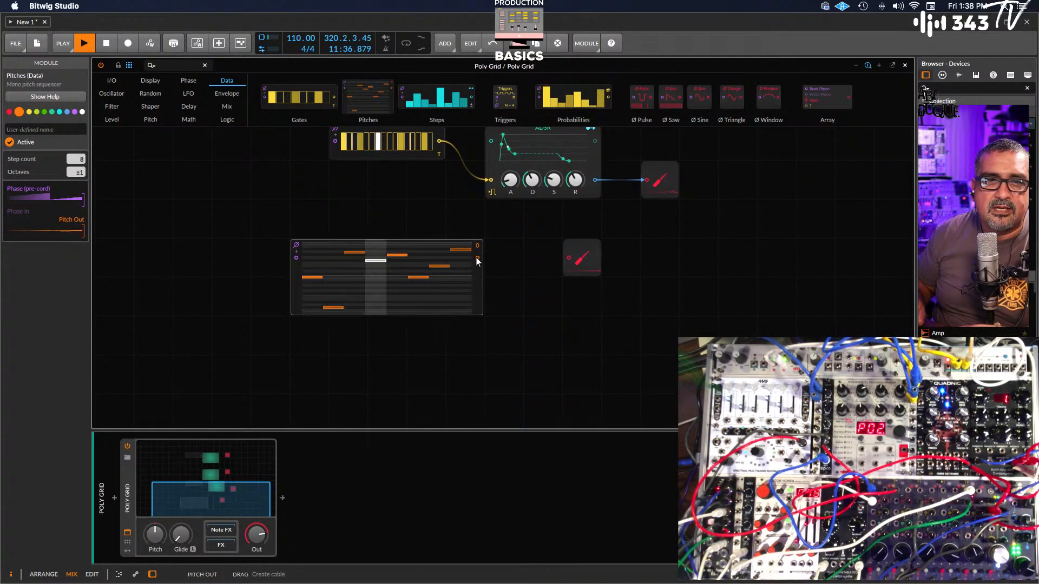
pyautogui.moveTo(476, 257); pyautogui.dragTo(571, 265)
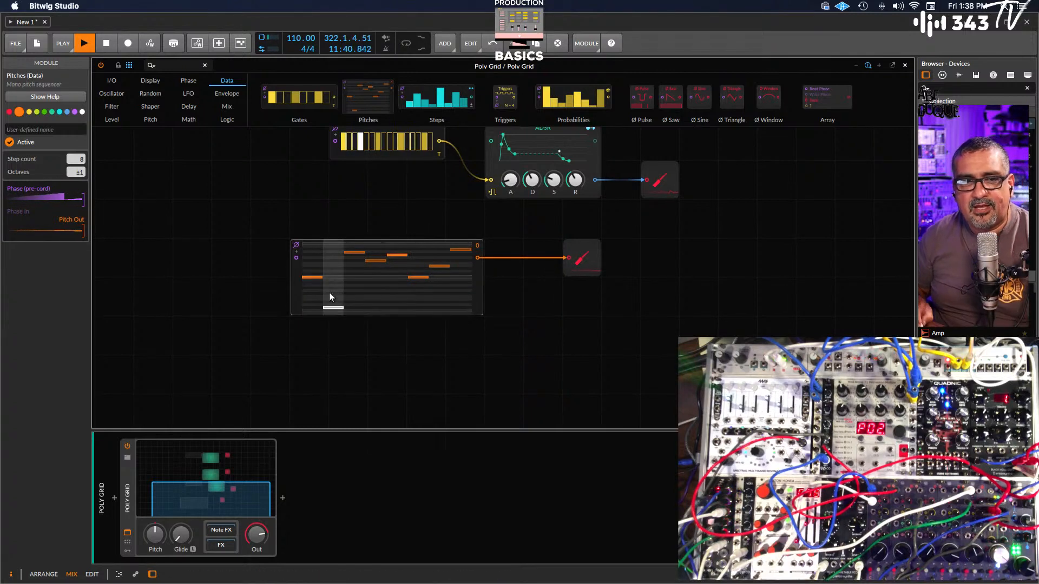
# Enlarge the new Pitches module's height so that its note rows are easier to edit
pyautogui.click(368, 316)
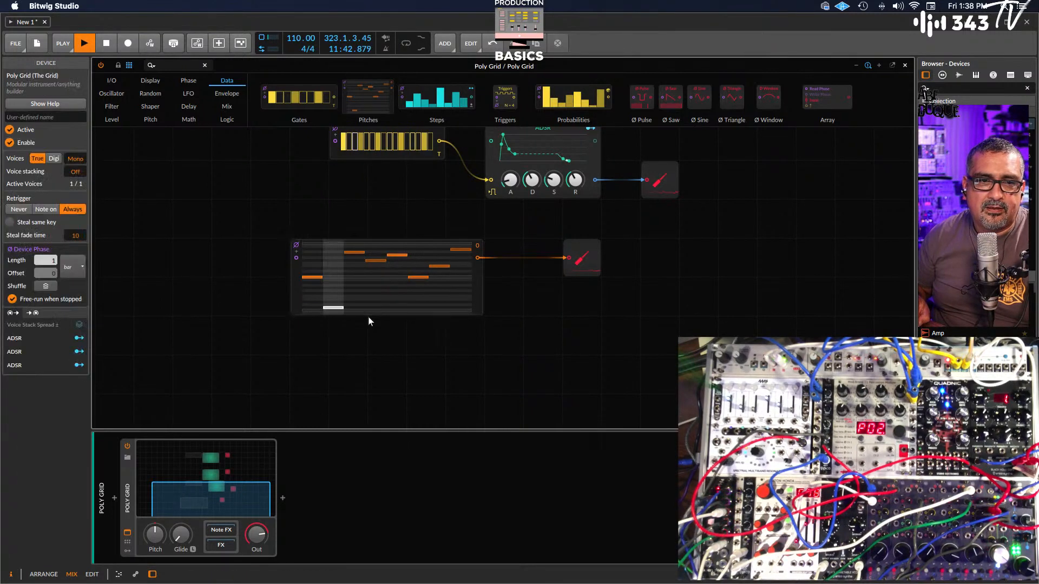
pyautogui.moveTo(371, 314); pyautogui.dragTo(386, 428)
pyautogui.scroll(-3, 406, 247)
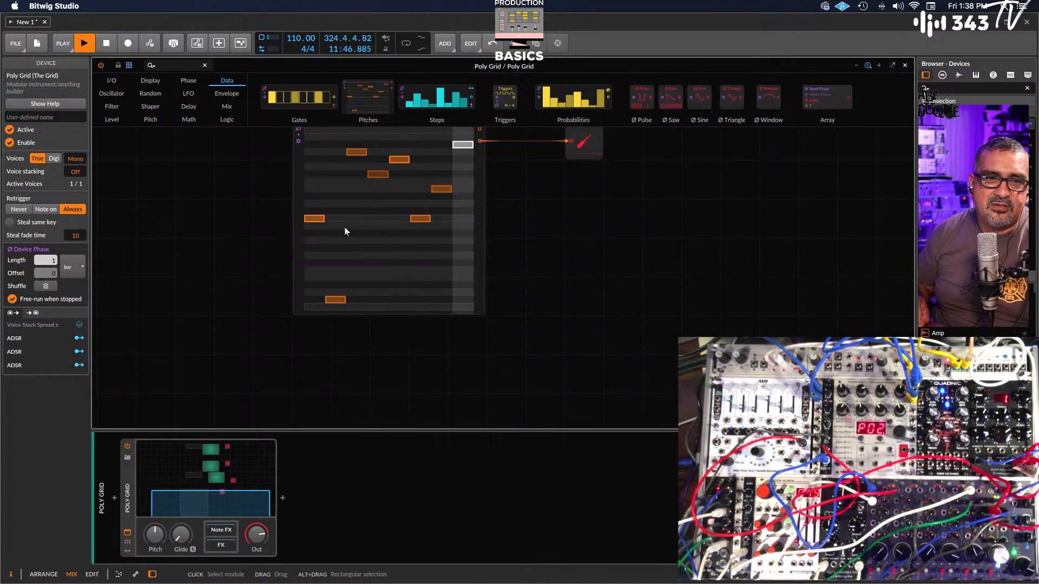
# Redraw the eight-step pitch pattern in the new Pitches module with both low and high notes
pyautogui.moveTo(345, 229)
pyautogui.mouseDown()
pyautogui.moveTo(389, 304)
pyautogui.moveTo(464, 234)
pyautogui.moveTo(413, 230)
pyautogui.moveTo(364, 181)
pyautogui.moveTo(413, 238)
pyautogui.moveTo(460, 255)
pyautogui.moveTo(348, 304)
pyautogui.moveTo(318, 269)
pyautogui.moveTo(330, 270)
pyautogui.mouseUp()
pyautogui.moveTo(401, 176)
pyautogui.mouseDown()
pyautogui.moveTo(413, 132)
pyautogui.moveTo(364, 169)
pyautogui.moveTo(328, 164)
pyautogui.moveTo(335, 156)
pyautogui.mouseUp()
pyautogui.moveTo(436, 166); pyautogui.dragTo(466, 164)
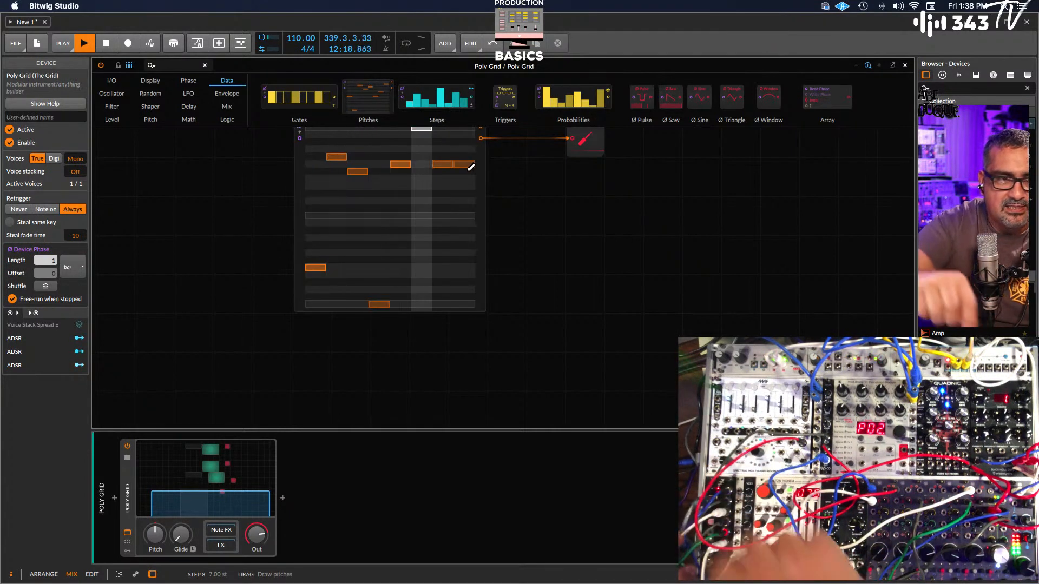
pyautogui.scroll(3, 515, 245)
pyautogui.scroll(-4, 515, 246)
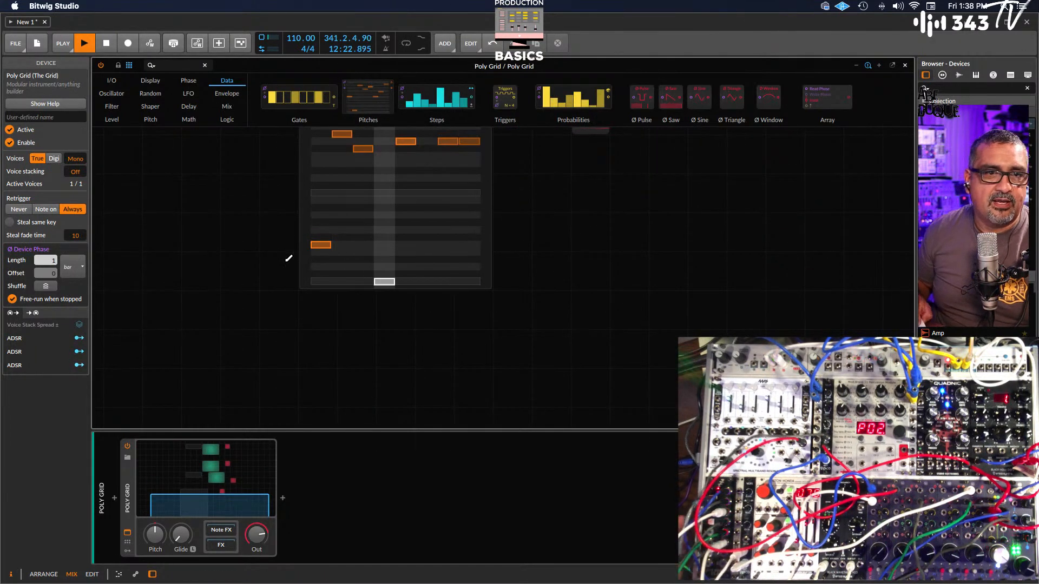
pyautogui.scroll(3, 186, 188)
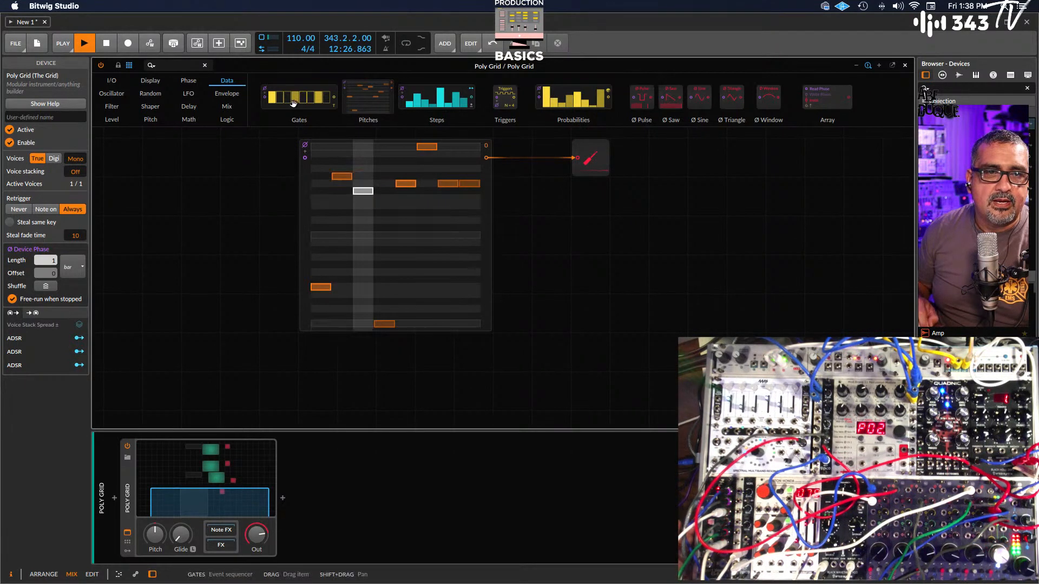
pyautogui.moveTo(289, 96); pyautogui.dragTo(301, 379)
pyautogui.click(158, 290)
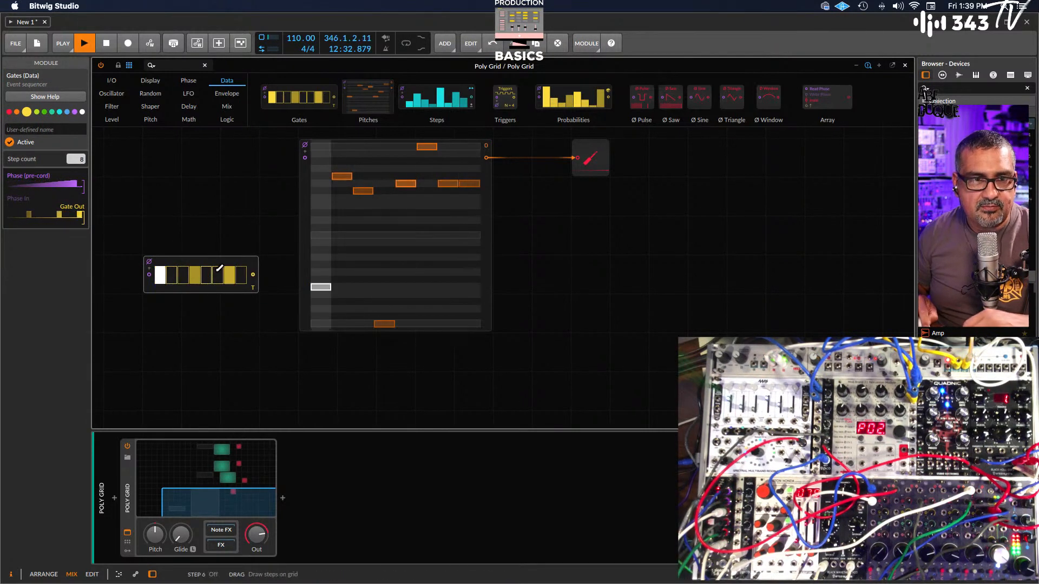
pyautogui.hscroll(-1, 220, 265)
pyautogui.press('Delete')
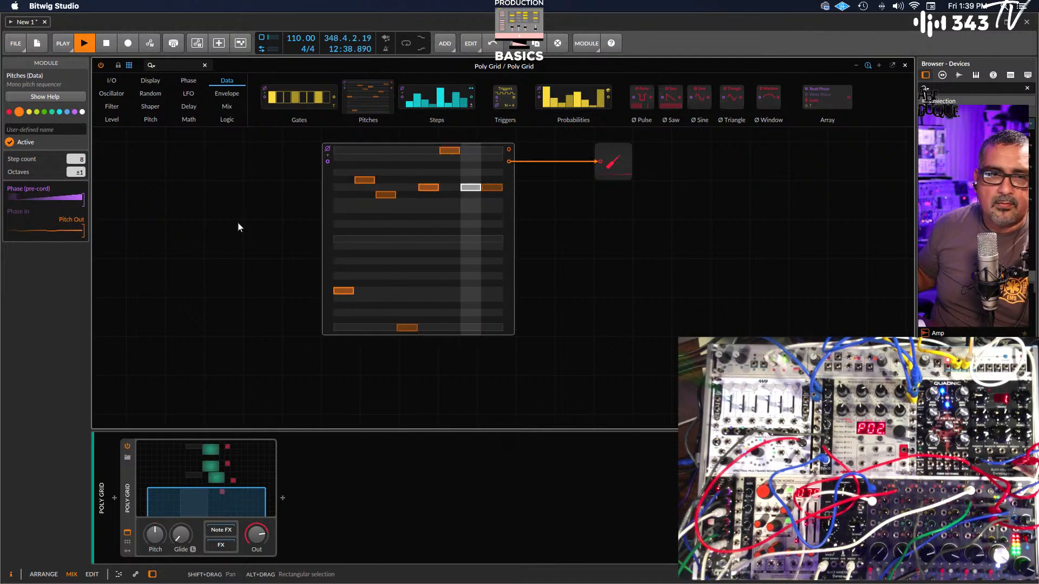
# Add another CV Out module on the empty grid area left of the lower Gates sequencer
pyautogui.scroll(5, 238, 222)
pyautogui.scroll(8, 229, 185)
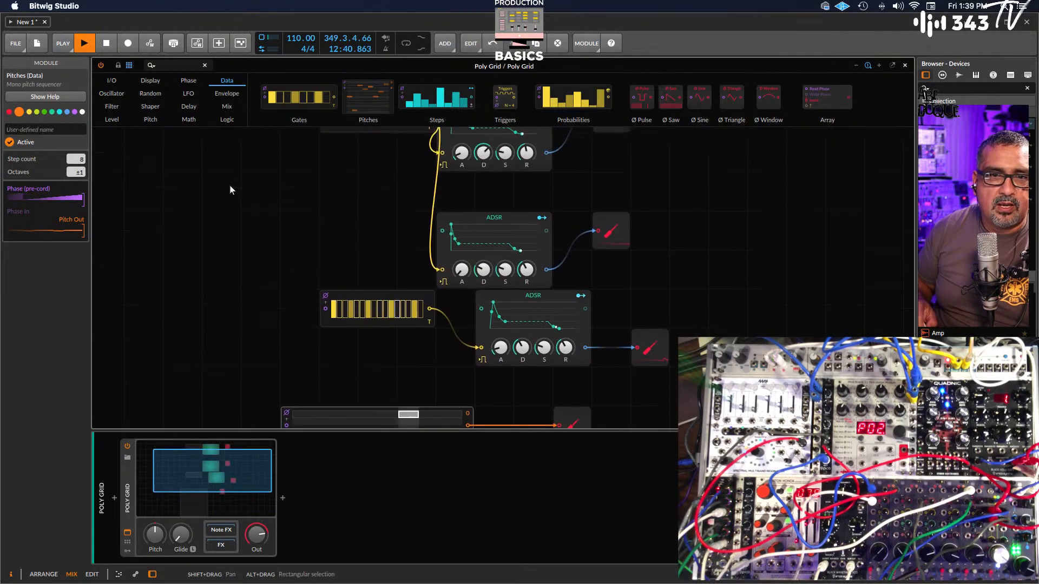
pyautogui.scroll(-6, 230, 187)
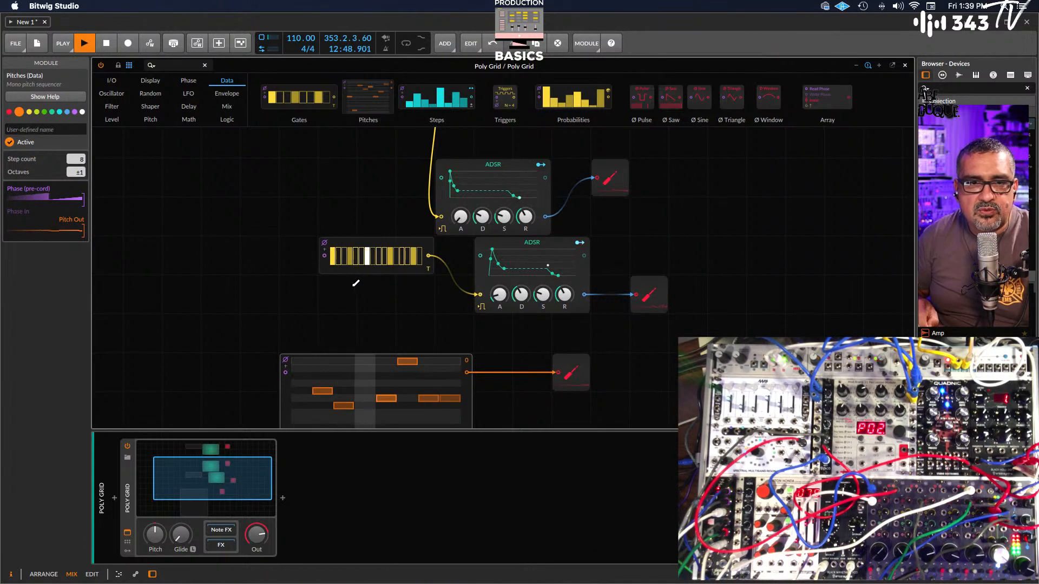
pyautogui.scroll(-1, 352, 284)
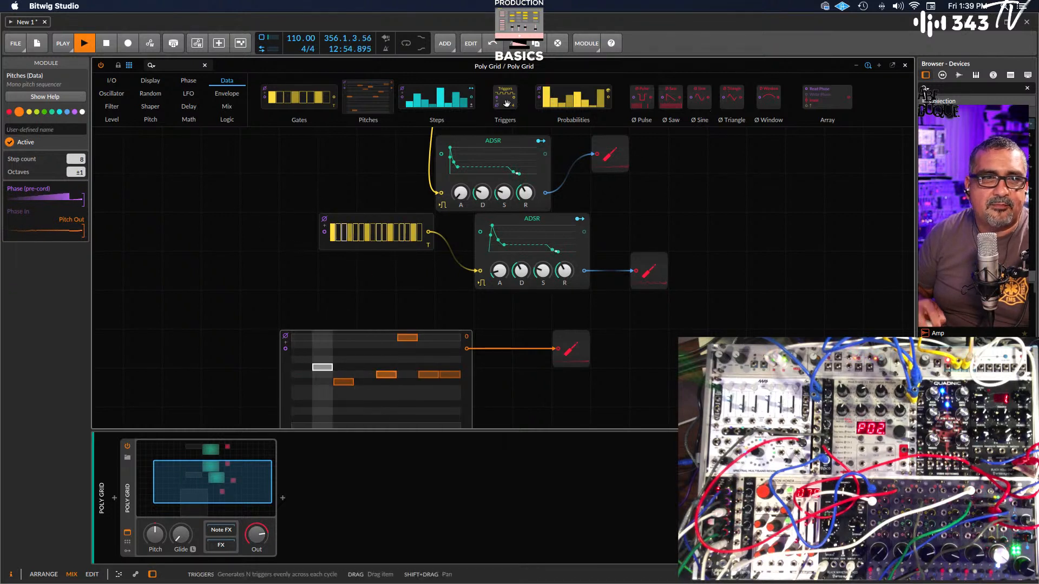
pyautogui.click(118, 81)
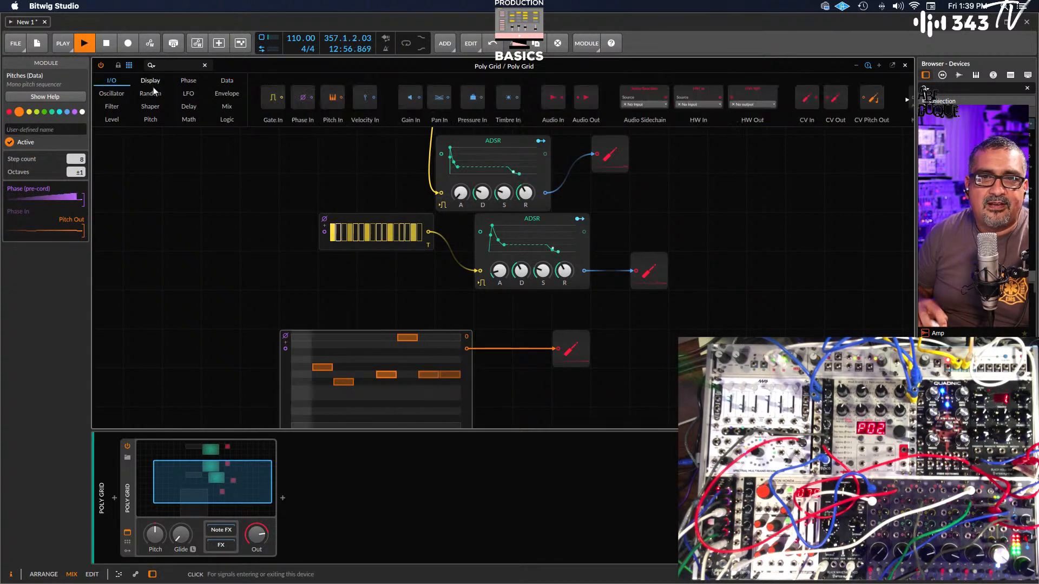
pyautogui.moveTo(834, 98); pyautogui.dragTo(198, 217)
pyautogui.click(199, 219)
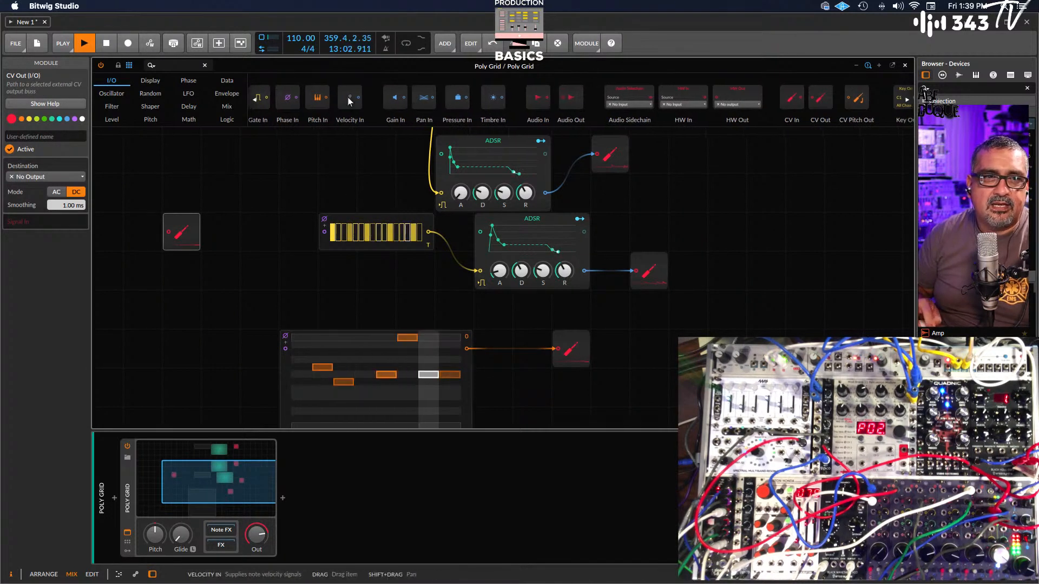
# Add an AD envelope module just below the new CV Out module
pyautogui.click(227, 94)
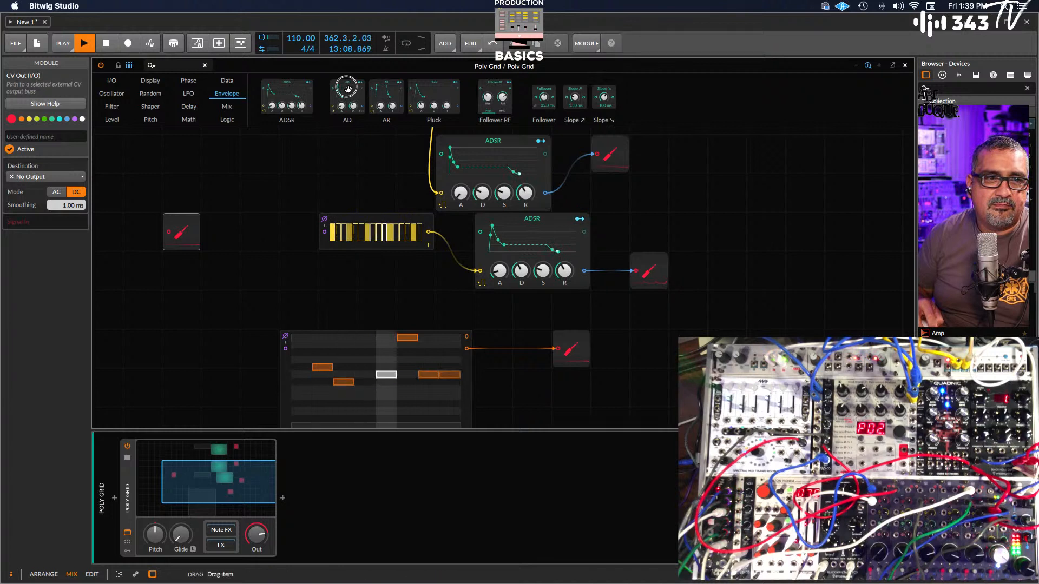
pyautogui.moveTo(348, 89); pyautogui.dragTo(221, 270)
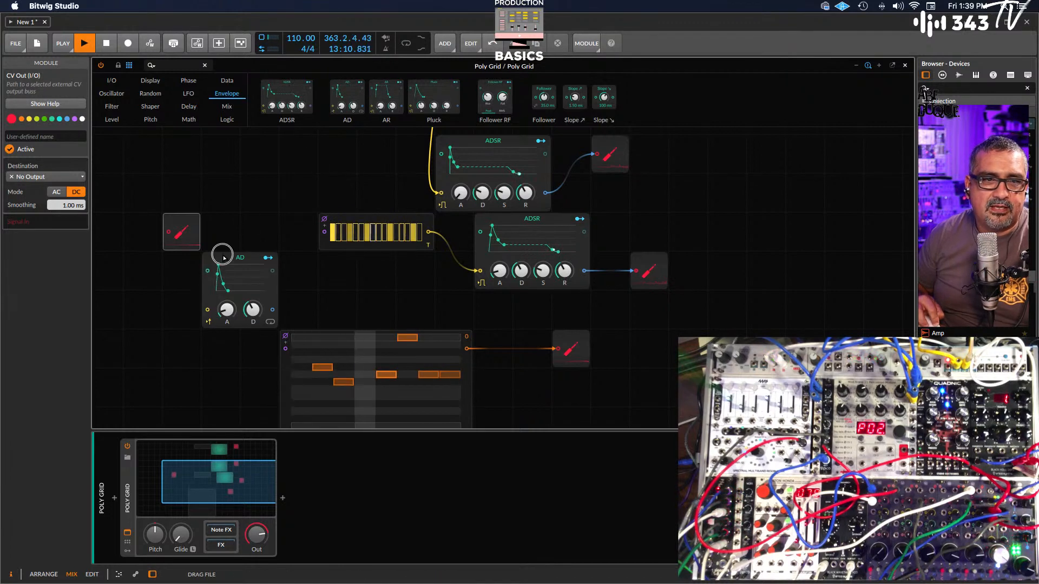
pyautogui.click(224, 258)
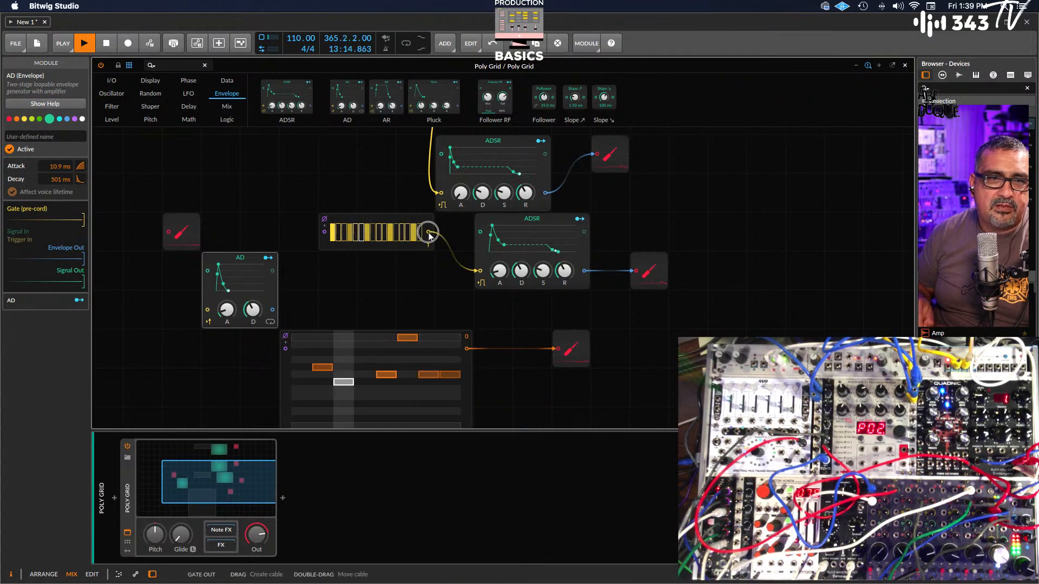
# Connect the lower Gates output to the AD trigger input and the AD envelope output to the new CV Out, and select that CV Out
pyautogui.moveTo(210, 261); pyautogui.dragTo(208, 310)
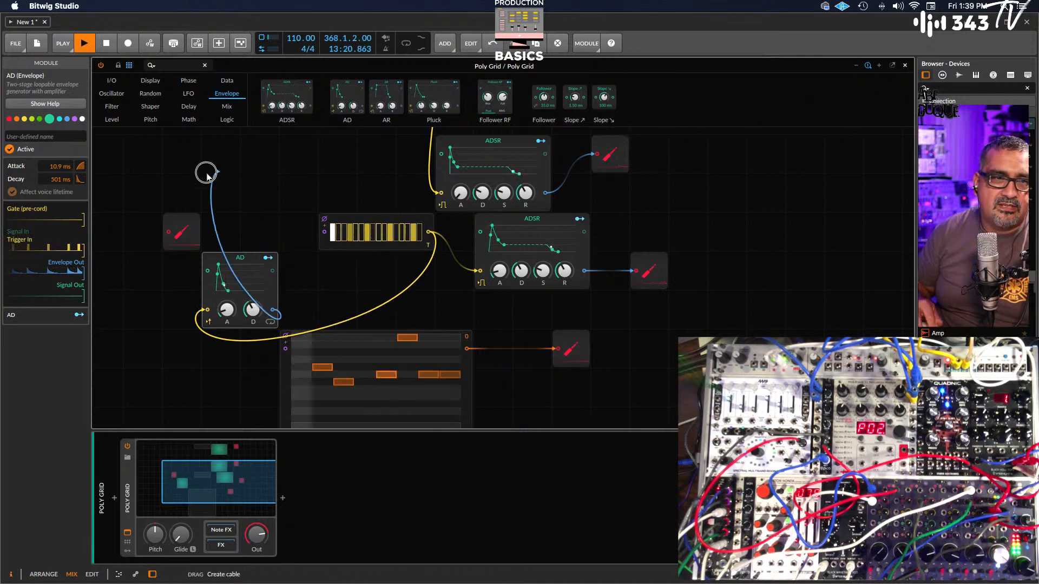
pyautogui.moveTo(173, 223); pyautogui.dragTo(169, 233)
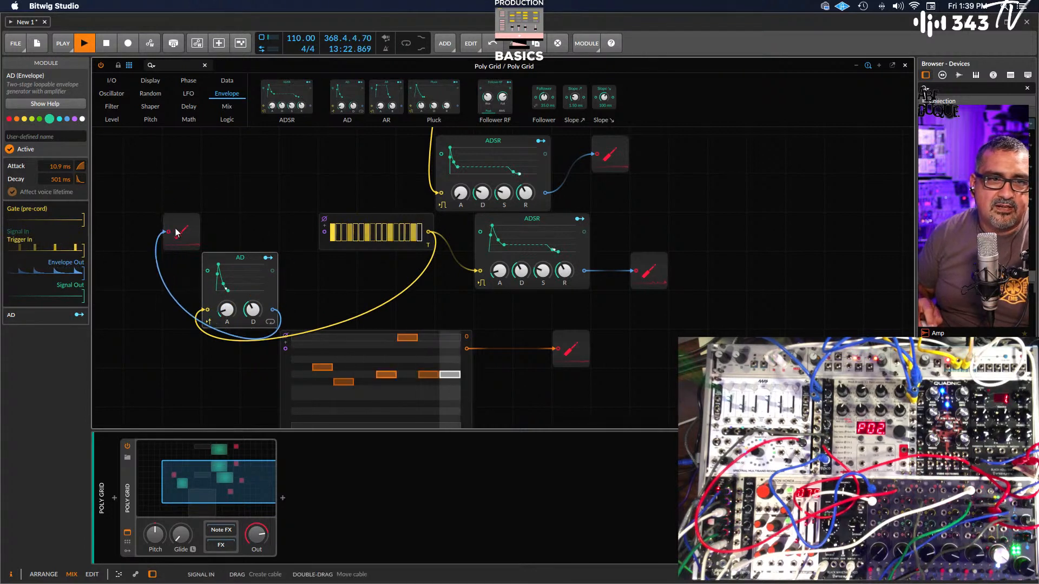
pyautogui.click(182, 226)
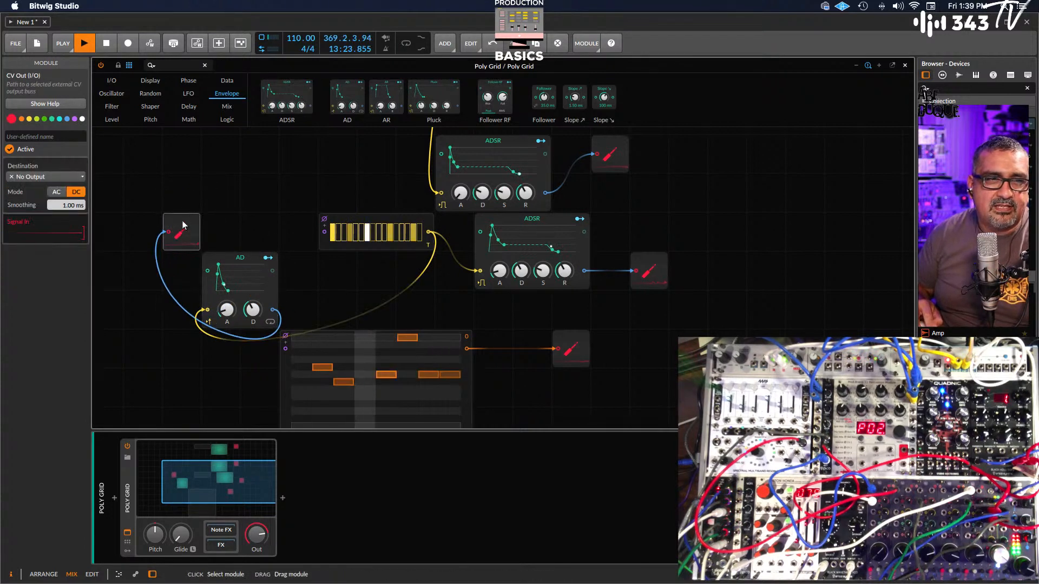
# Route the new CV Out to Mono Out 5 and lengthen the AD envelope's decay and attack, with the attack at about 442 ms
pyautogui.click(80, 177)
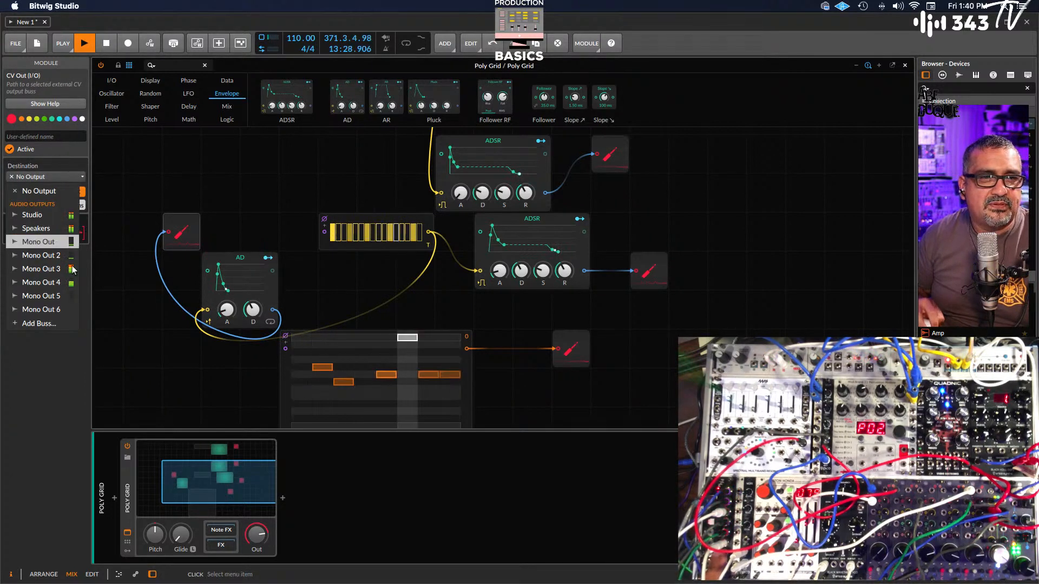
pyautogui.click(41, 295)
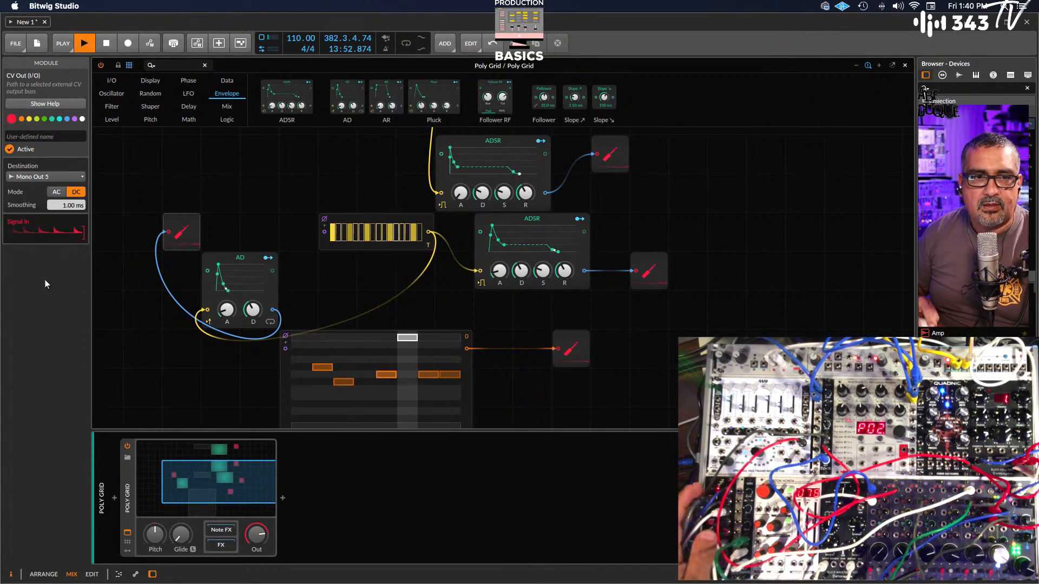
pyautogui.moveTo(246, 312); pyautogui.dragTo(225, 315)
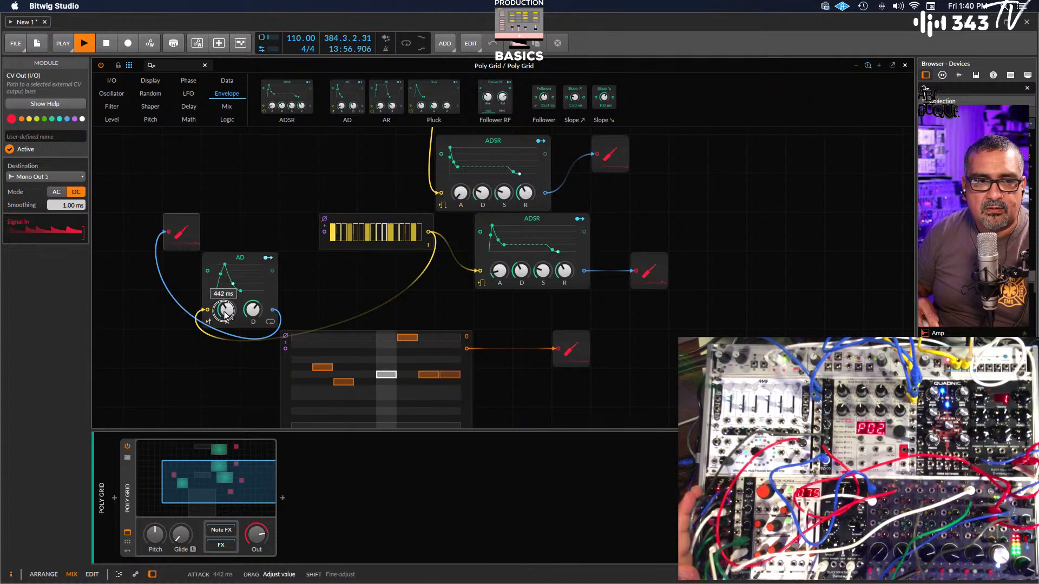
# Stop the playback and start it again from the beginning
pyautogui.scroll(-3, 223, 301)
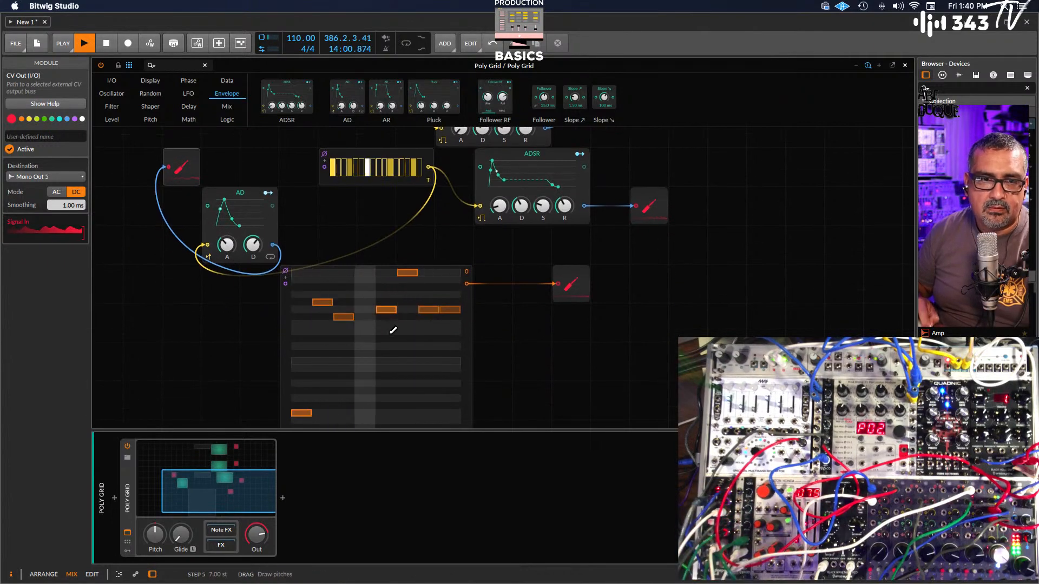
pyautogui.scroll(1, 398, 327)
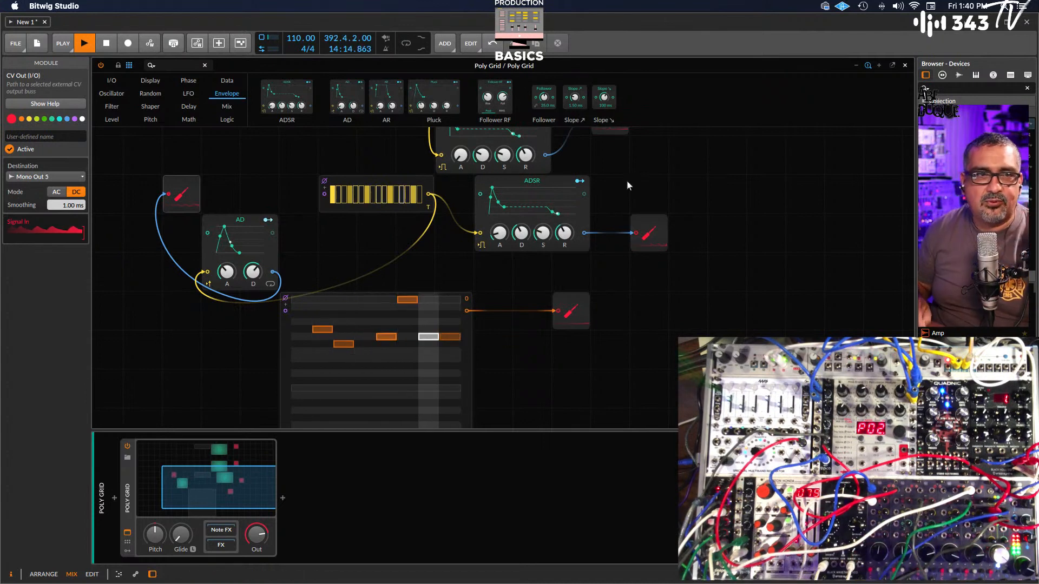
pyautogui.scroll(-1, 625, 180)
pyautogui.click(111, 47)
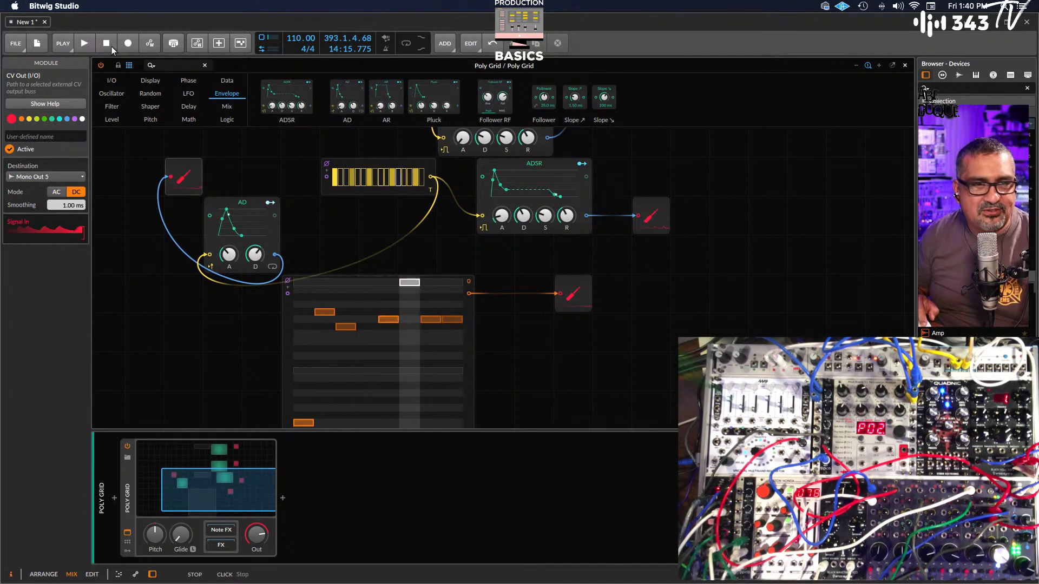
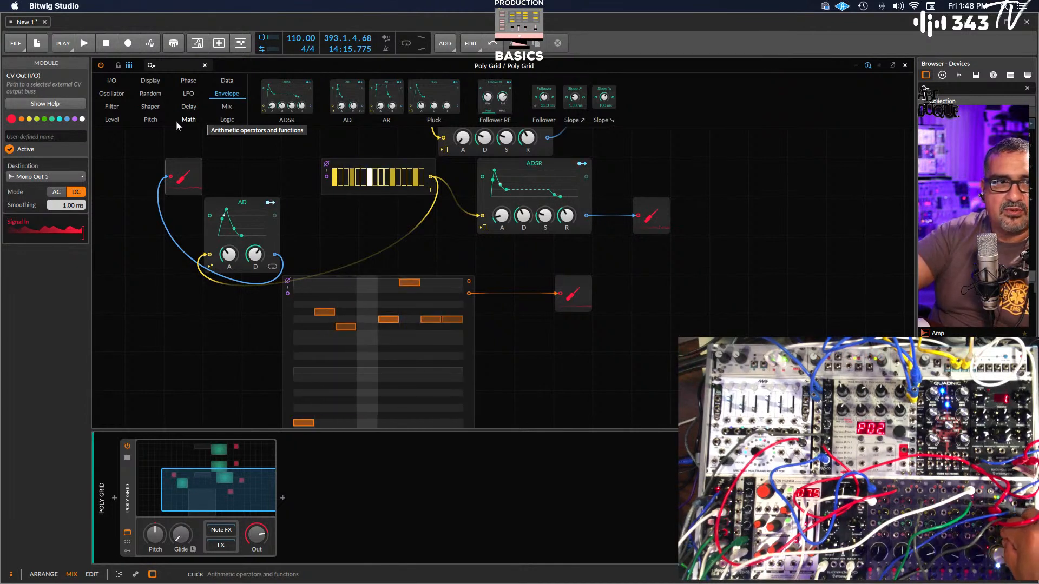
pyautogui.press('space')
pyautogui.press('space')
pyautogui.press('space')
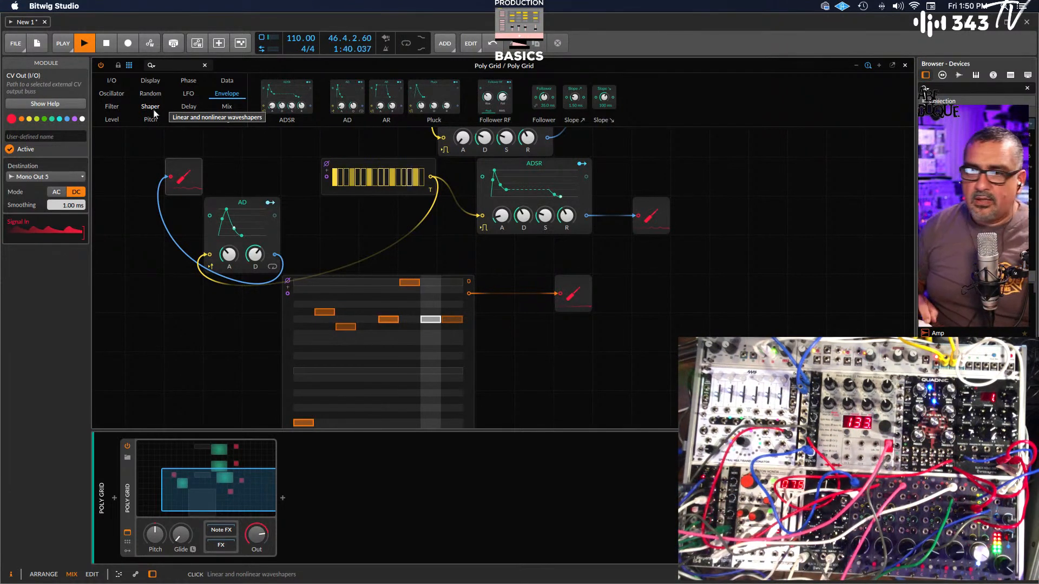
# Add another CV Out module on the empty grid area below the lower Pitches sequencer
pyautogui.scroll(-8, 632, 292)
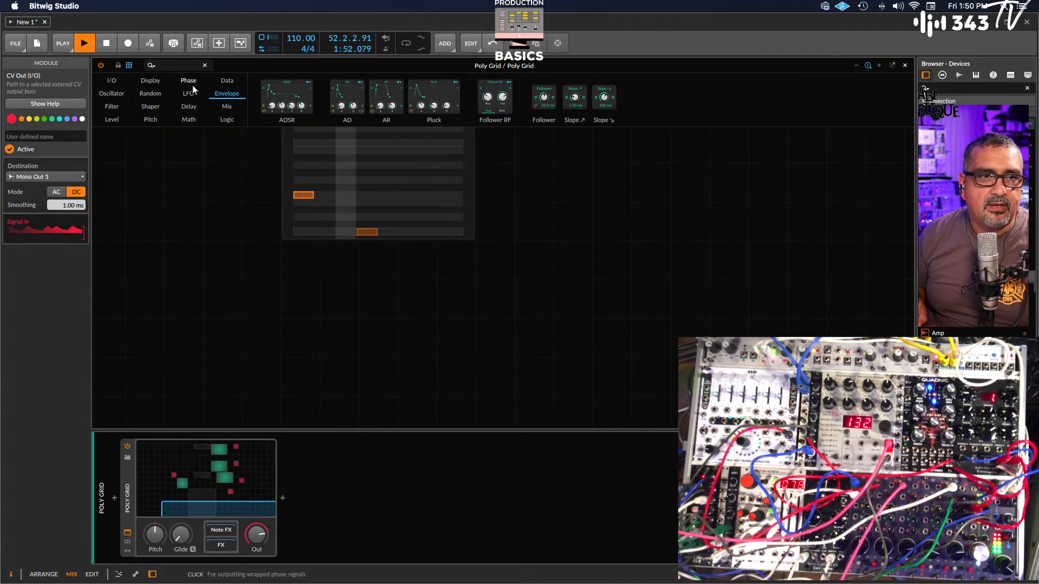
pyautogui.click(225, 81)
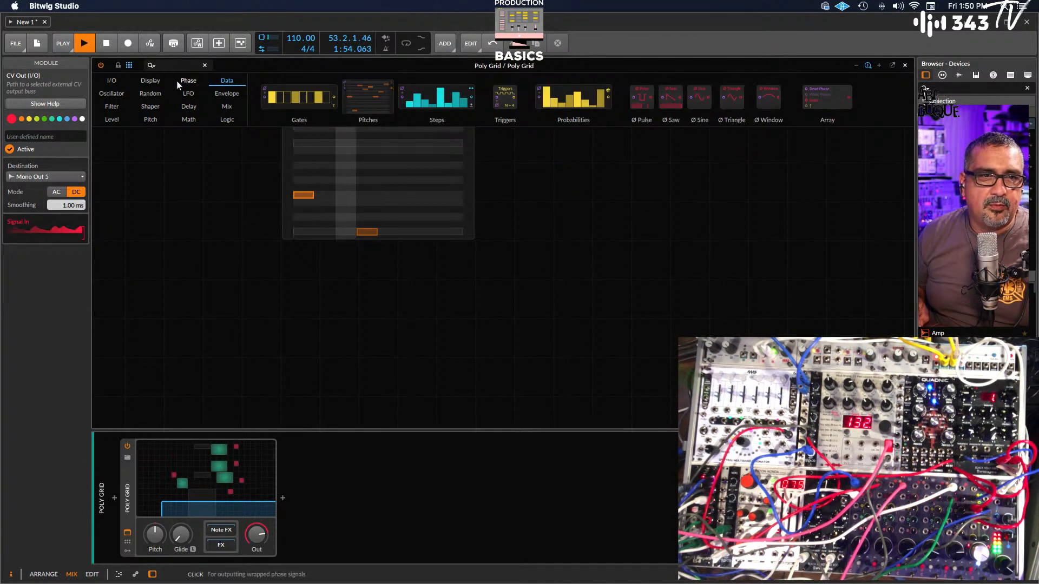
pyautogui.click(185, 81)
pyautogui.click(150, 81)
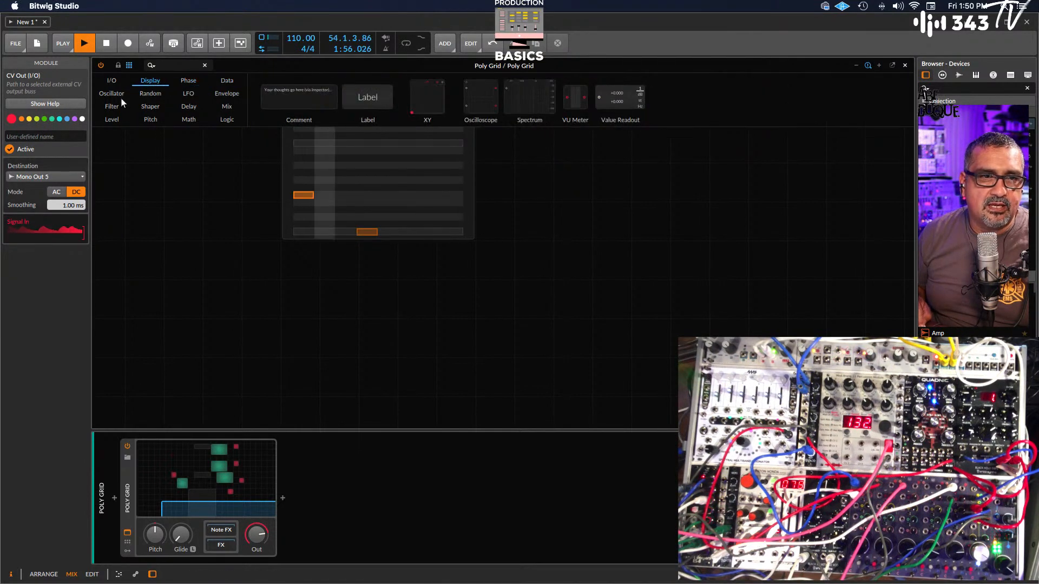
pyautogui.click(113, 80)
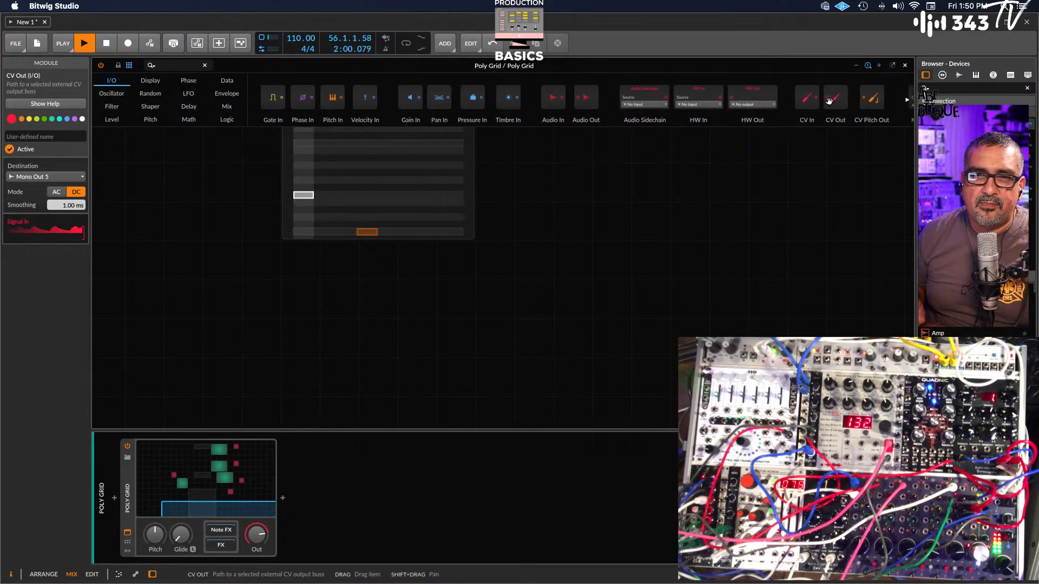
pyautogui.moveTo(829, 101); pyautogui.dragTo(465, 306)
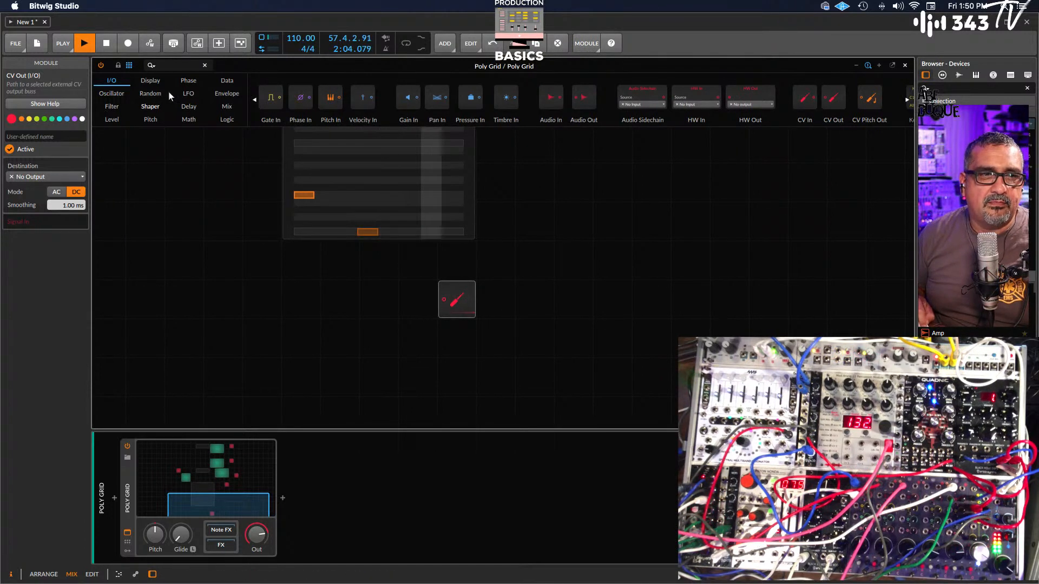
# Add a Gates sequencer directly beside the new CV Out module and connect its gate output to the CV Out input
pyautogui.click(227, 81)
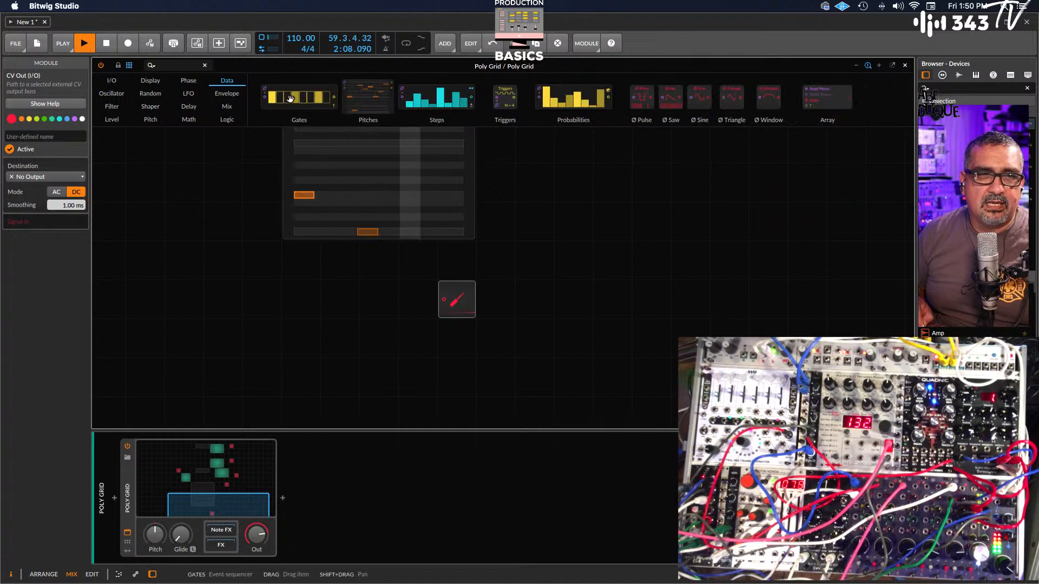
pyautogui.moveTo(289, 110); pyautogui.dragTo(325, 300)
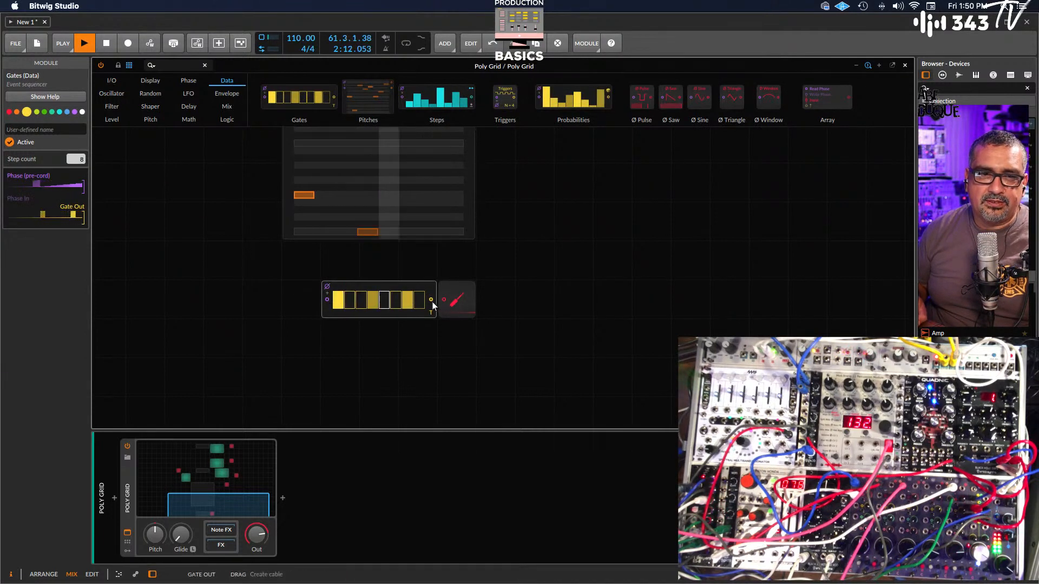
pyautogui.moveTo(433, 303); pyautogui.dragTo(441, 303)
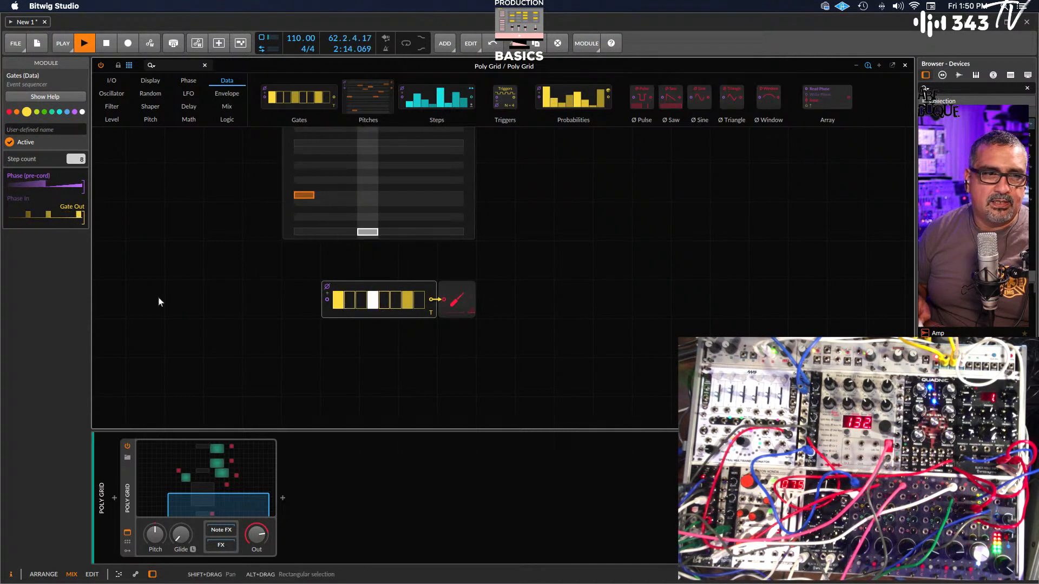
# Set the destination of the new CV Out module to Mono Out 6
pyautogui.click(463, 290)
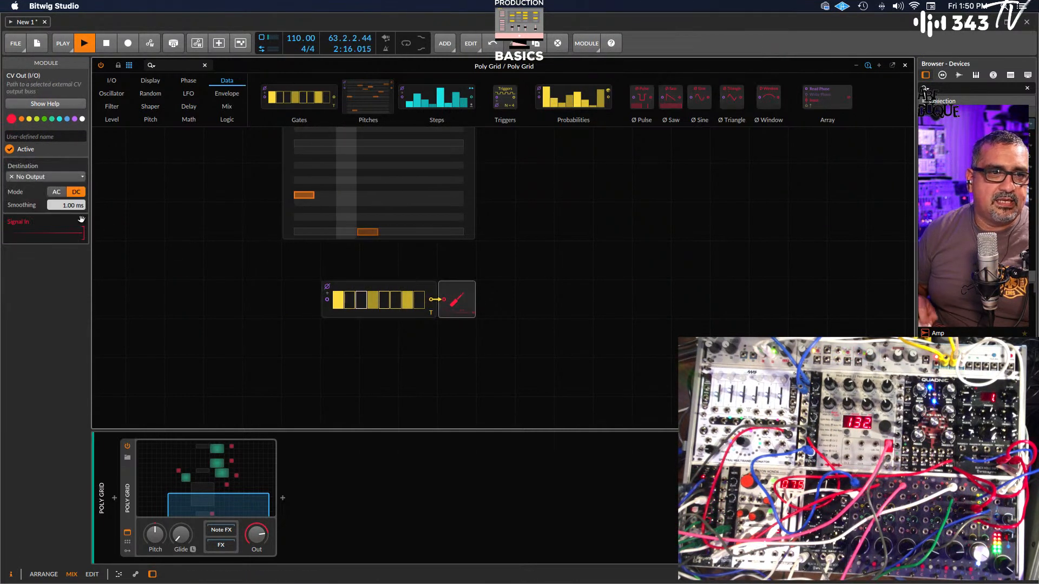
pyautogui.click(50, 177)
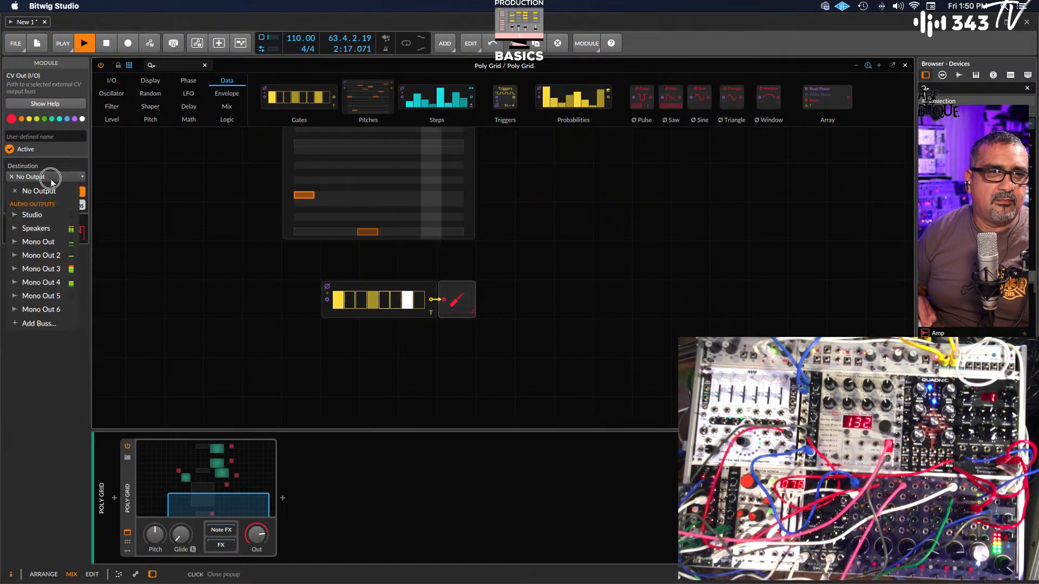
pyautogui.click(50, 310)
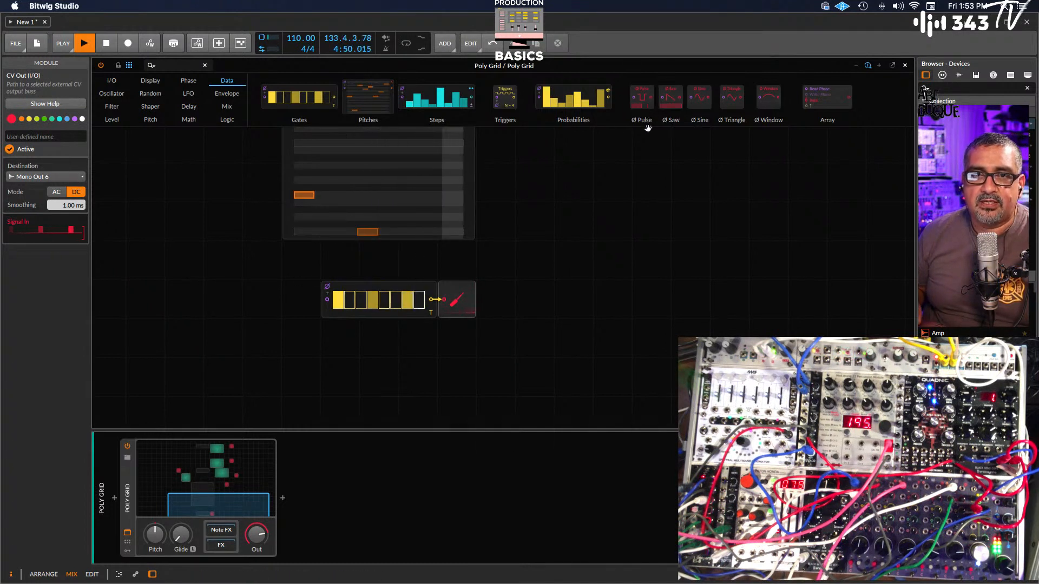
# Look through the available Envelope, LFO, Random, Data, Logic and Math modules, and review the upper part of the patch
pyautogui.click(227, 93)
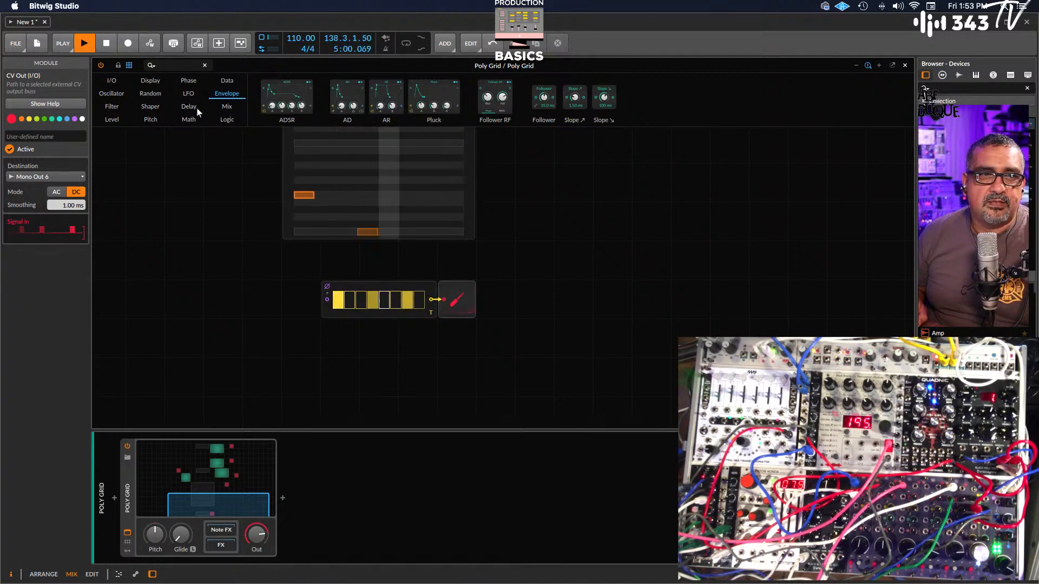
pyautogui.click(188, 93)
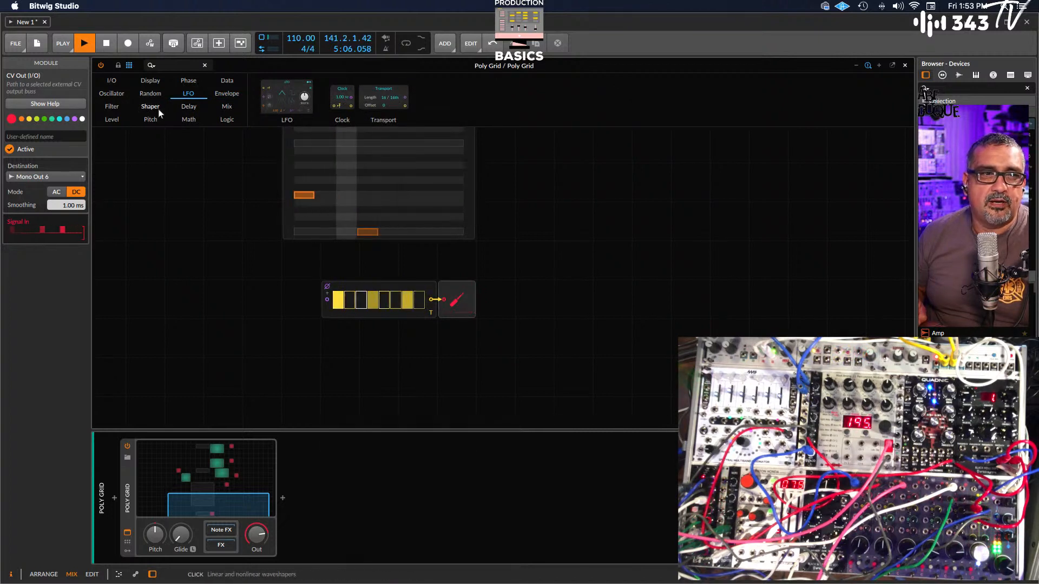
pyautogui.click(151, 93)
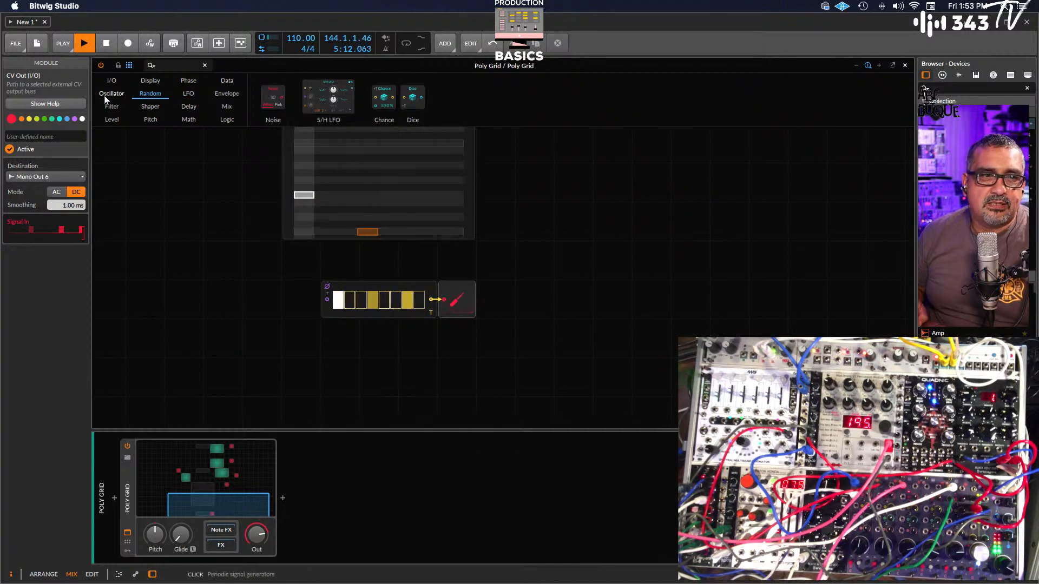
pyautogui.click(227, 81)
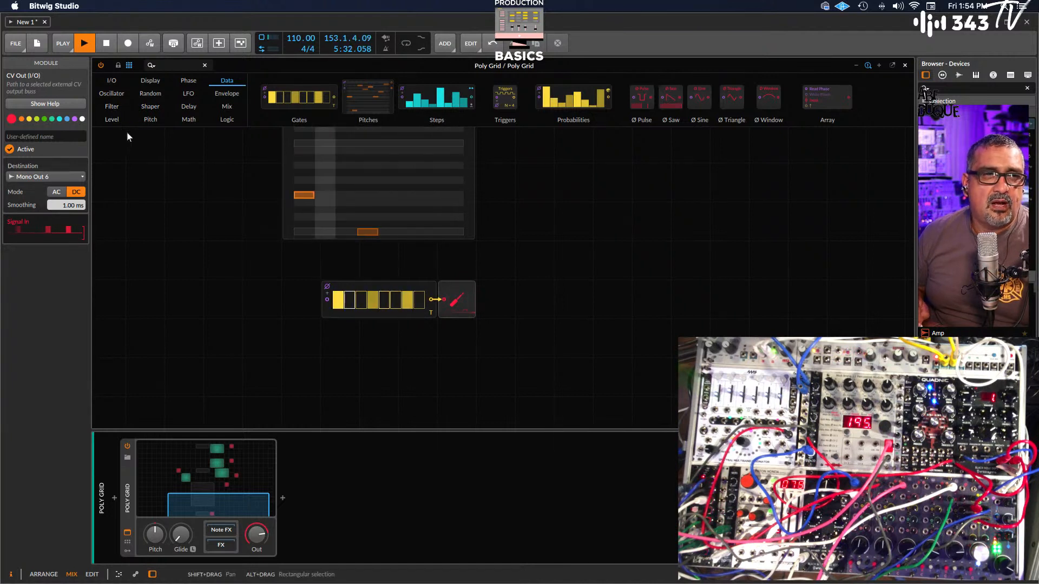
pyautogui.click(231, 119)
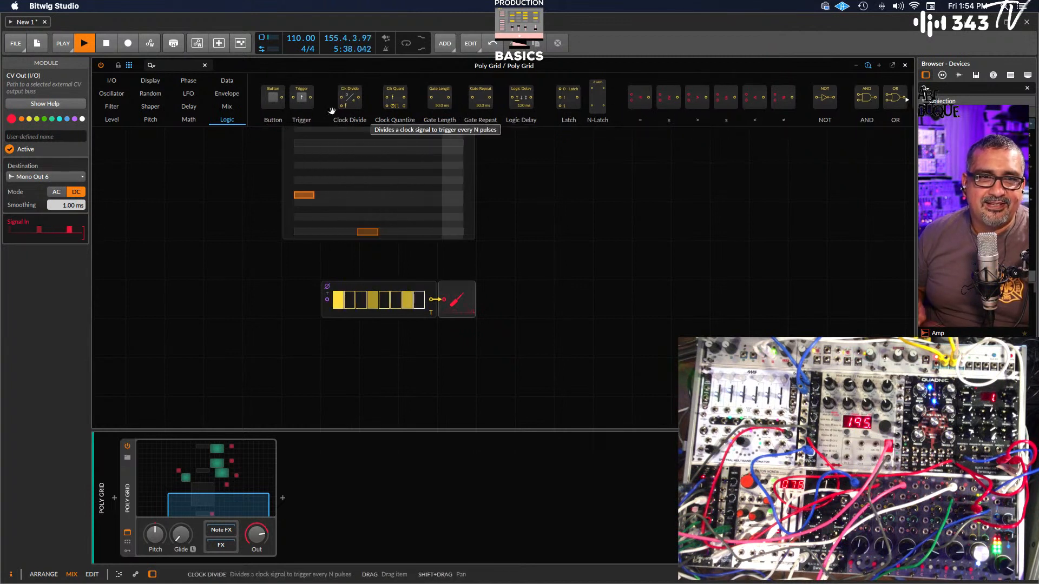
pyautogui.click(188, 121)
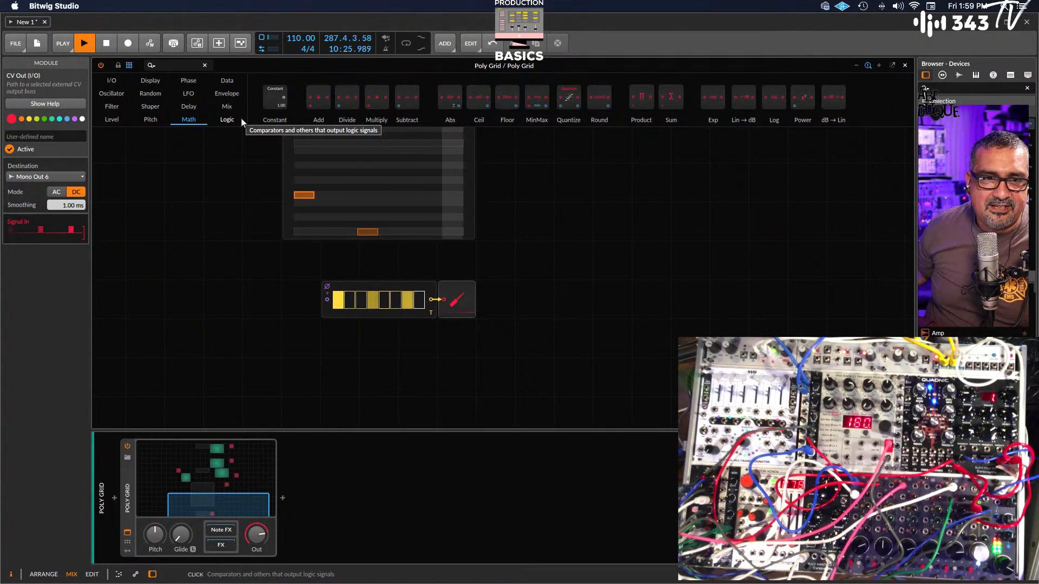
pyautogui.scroll(5, 239, 295)
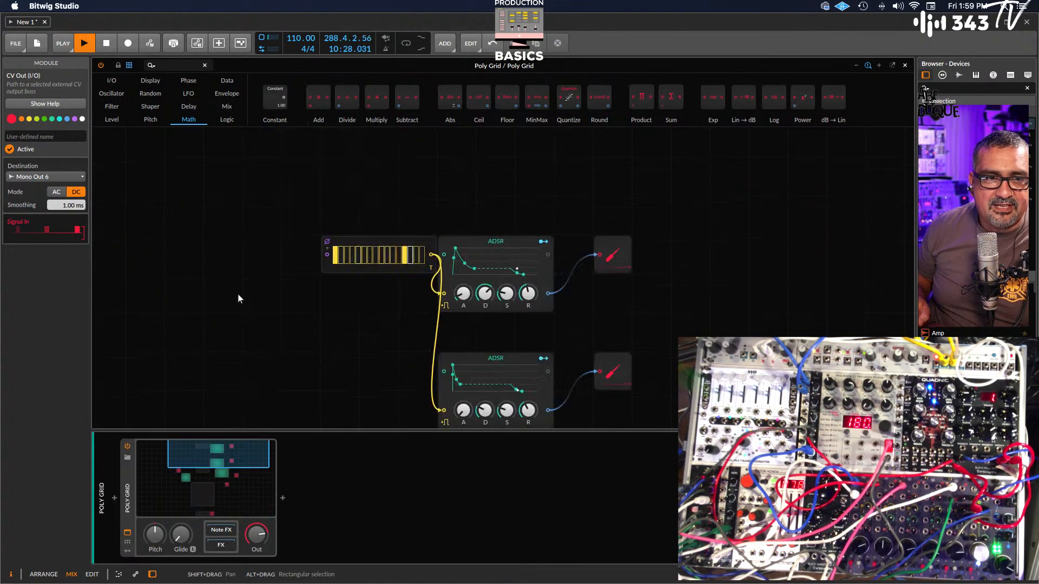